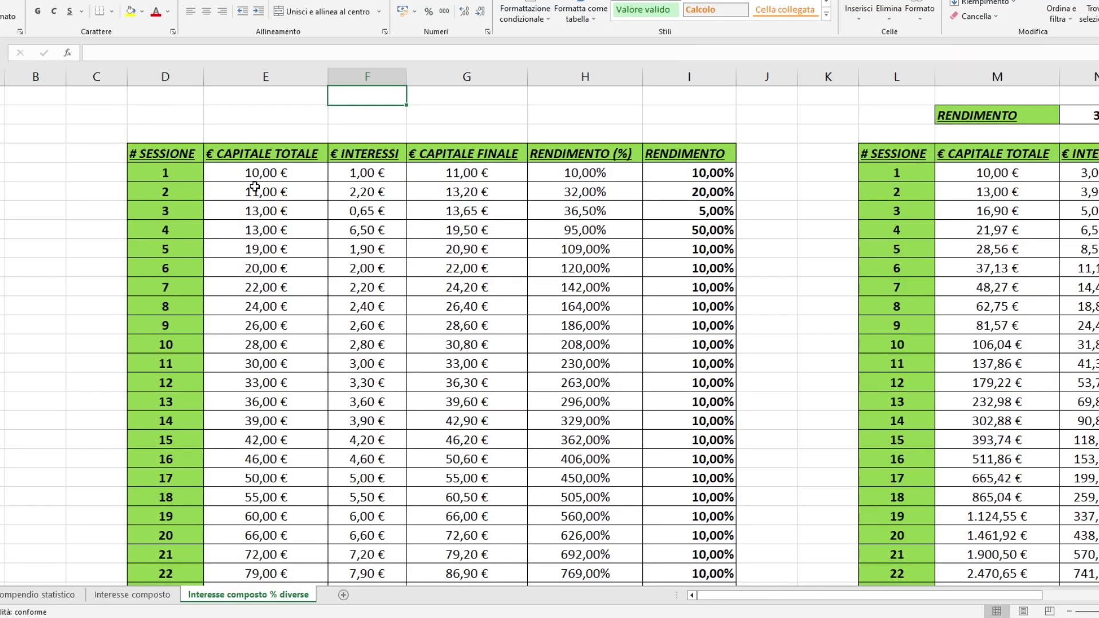
# - Scroll through the Lezione 1 betting tracker to see the bookmaker balances and weekly bets
pyautogui.scroll(-3, 257, 197)
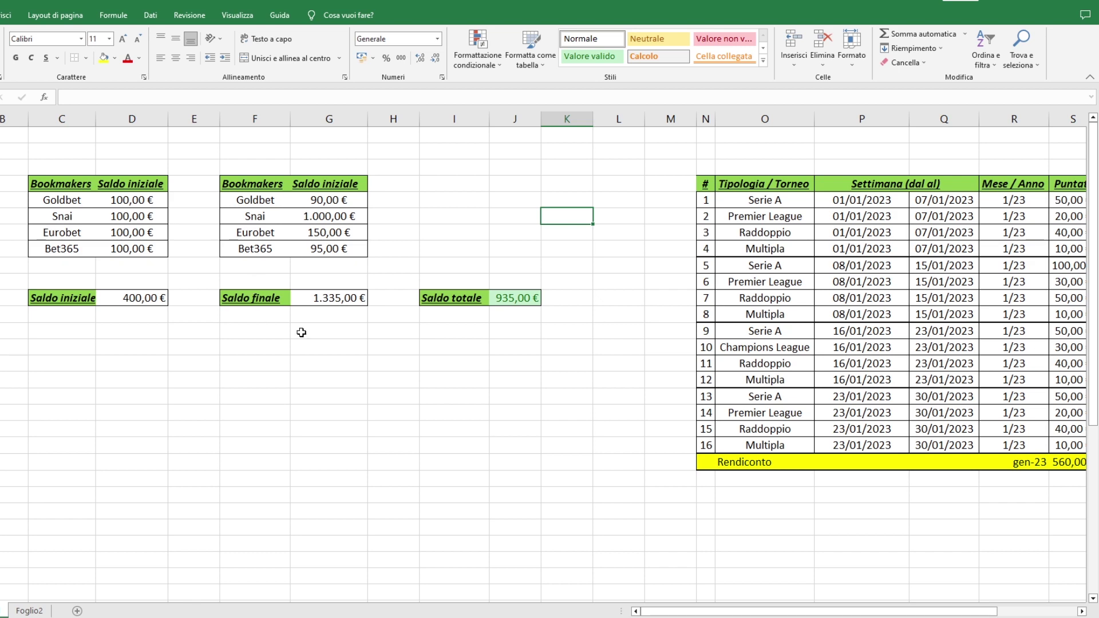
# - Rename the Foglio1 sheet to 'Compendio statistico'
pyautogui.moveTo(708, 613); pyautogui.dragTo(788, 613)
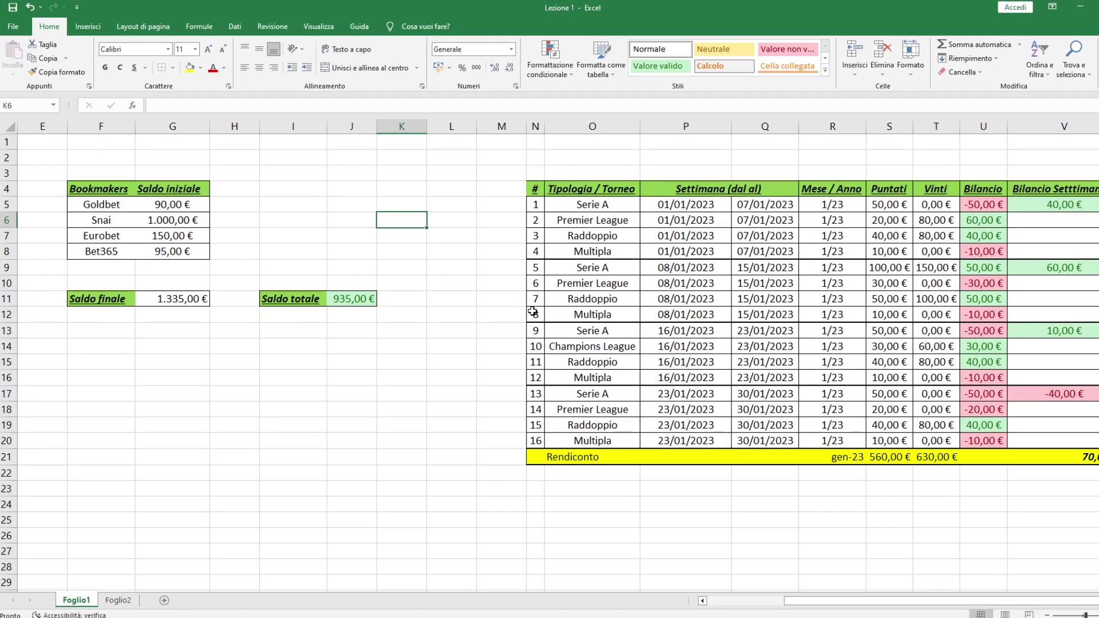
pyautogui.hscroll(-3, 307, 314)
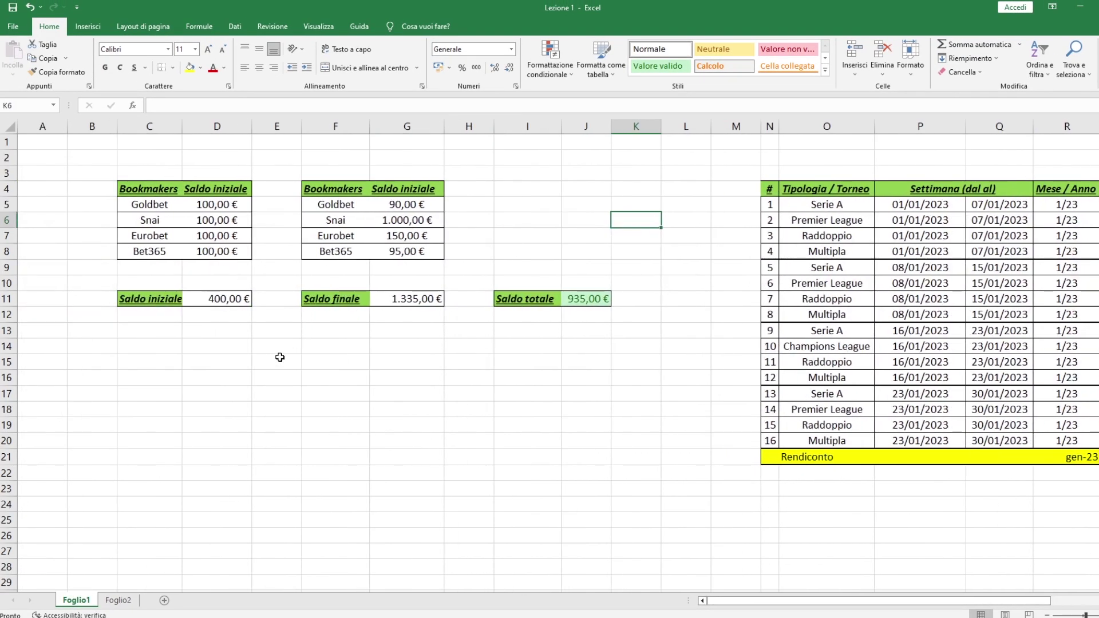
pyautogui.doubleClick(79, 601)
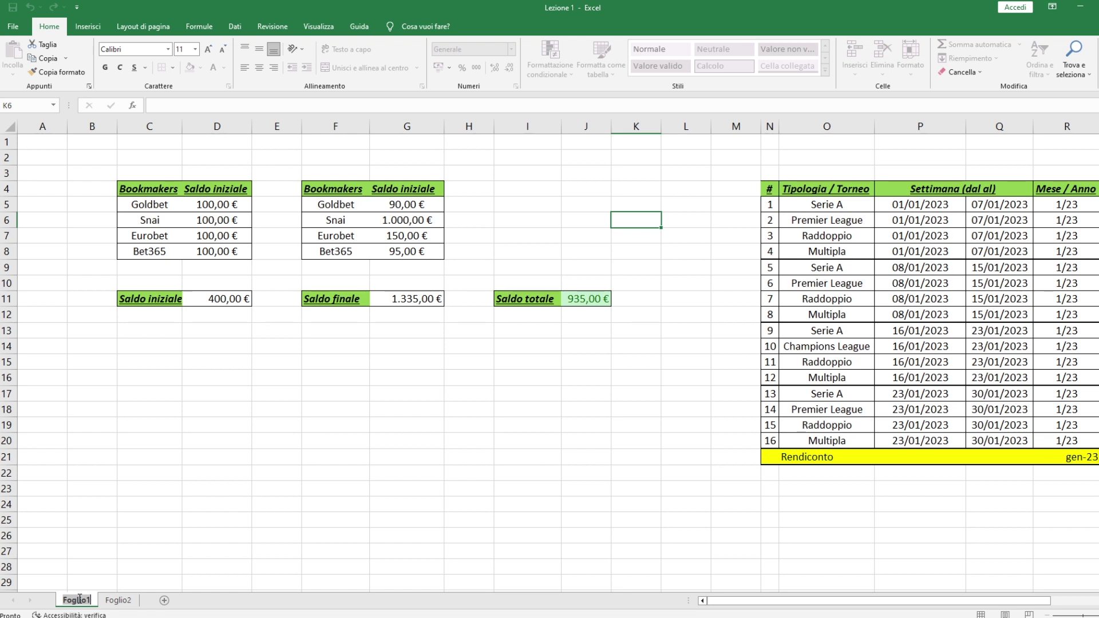
pyautogui.write('Comp')
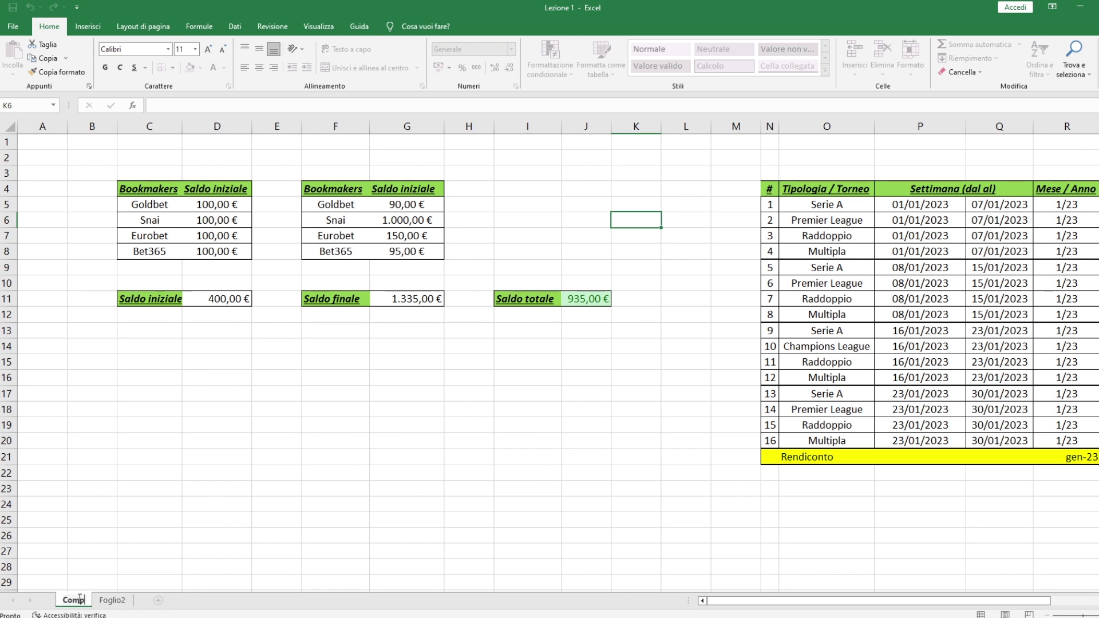
pyautogui.write('endio statist')
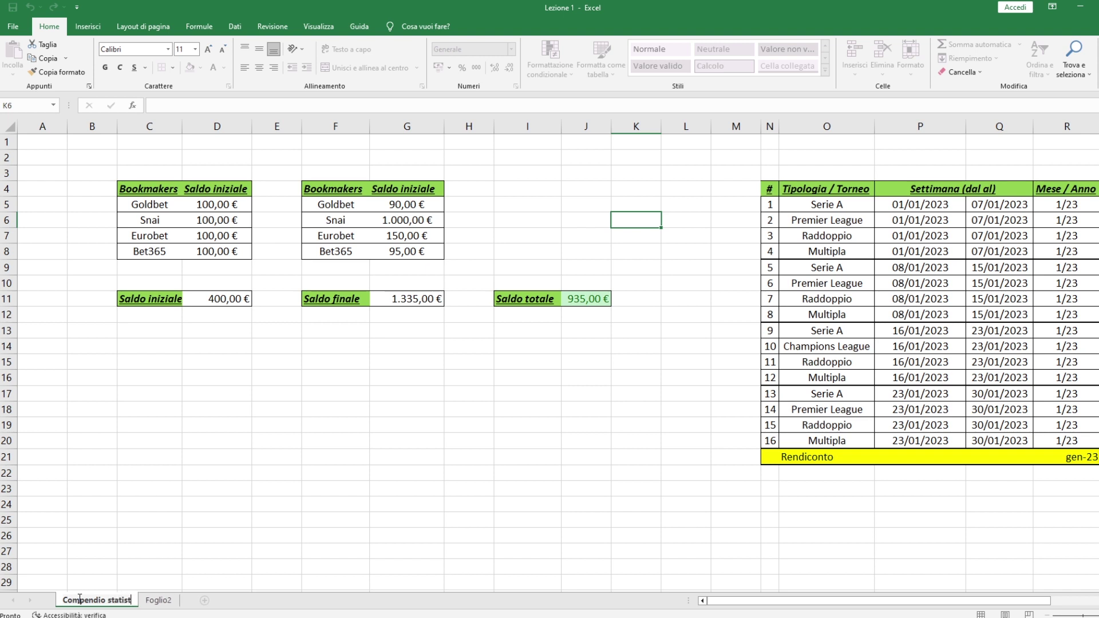
pyautogui.write('ico')
pyautogui.press('Return')
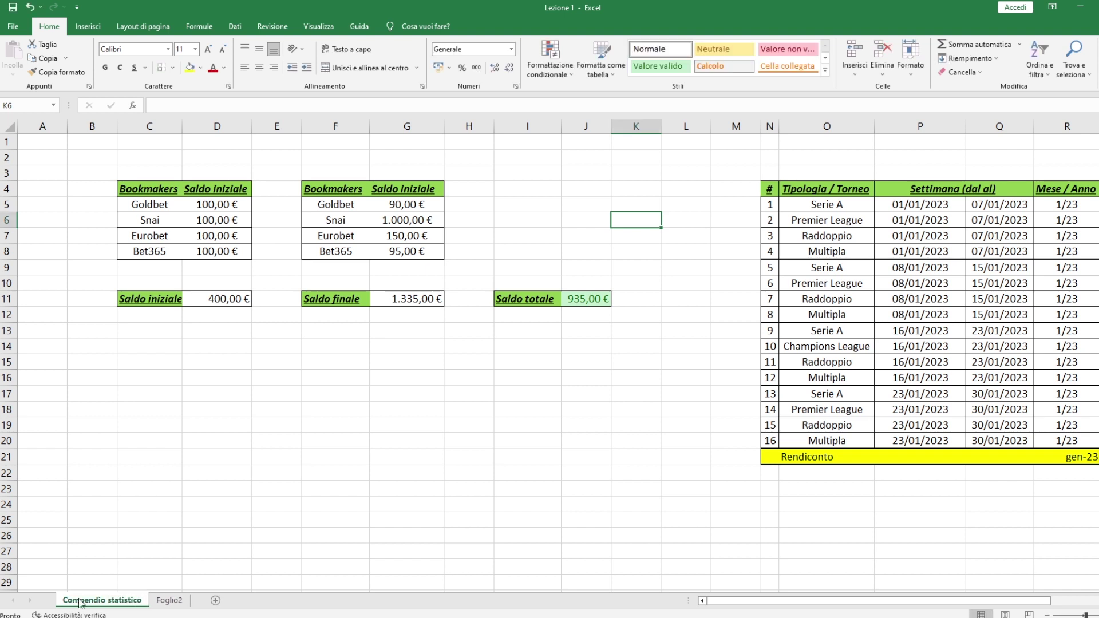
# - Rename Foglio2 to 'Interesse composto', then return to the Compendio statistico sheet
pyautogui.doubleClick(172, 600)
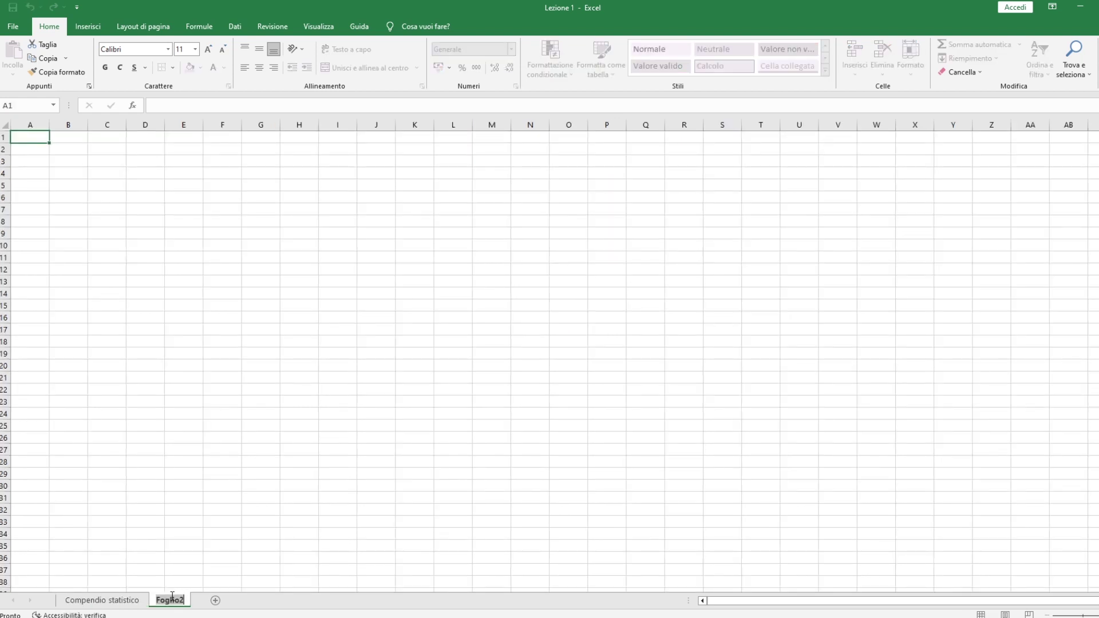
pyautogui.write('Interes')
pyautogui.write('se composto')
pyautogui.press('Return')
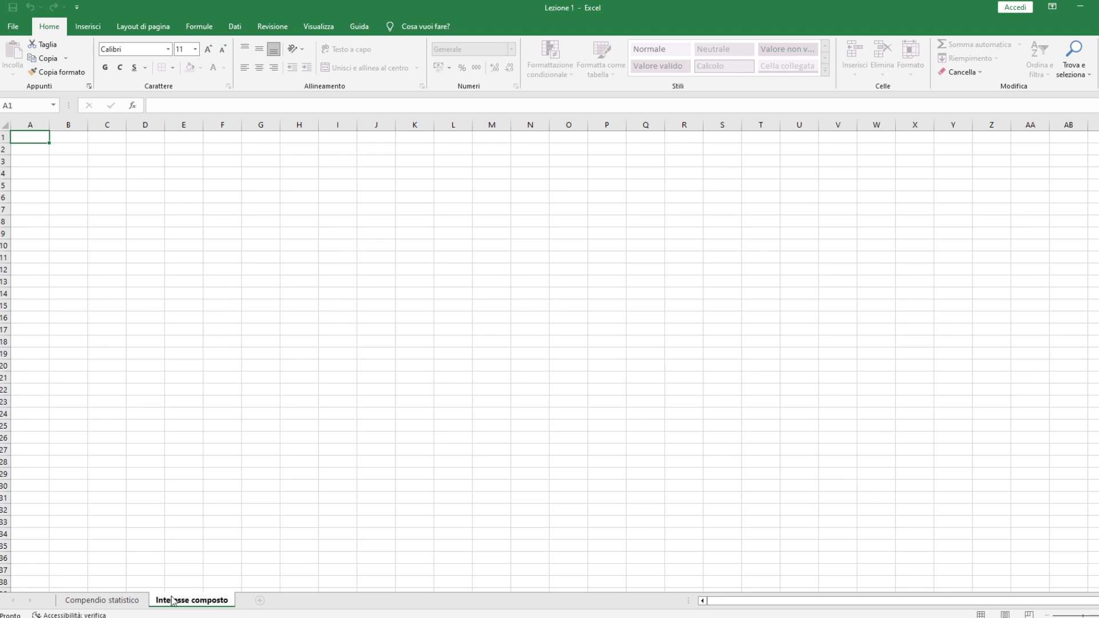
pyautogui.click(102, 601)
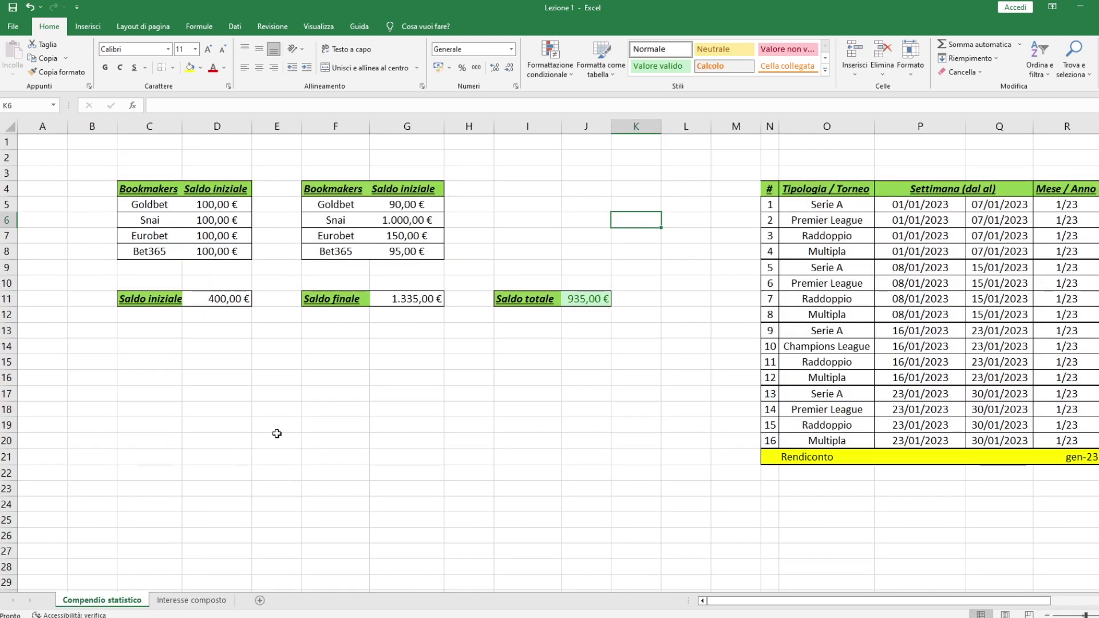
# - Save the workbook on the Desktop, changing the name from Lezione 1 to 'Lezione 2'
pyautogui.click(13, 26)
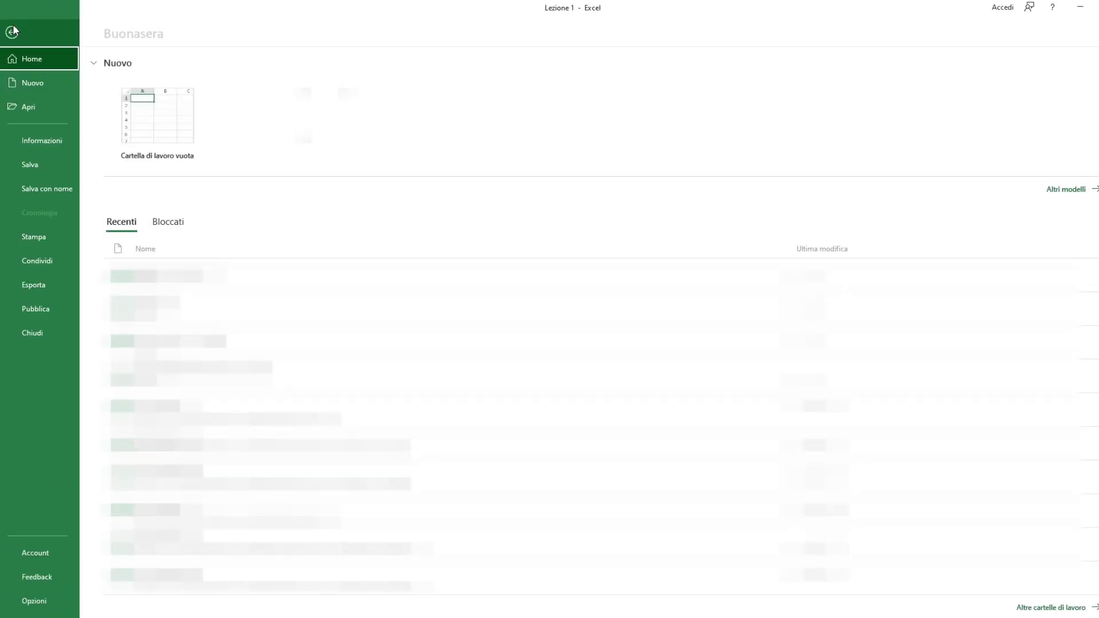
pyautogui.click(61, 188)
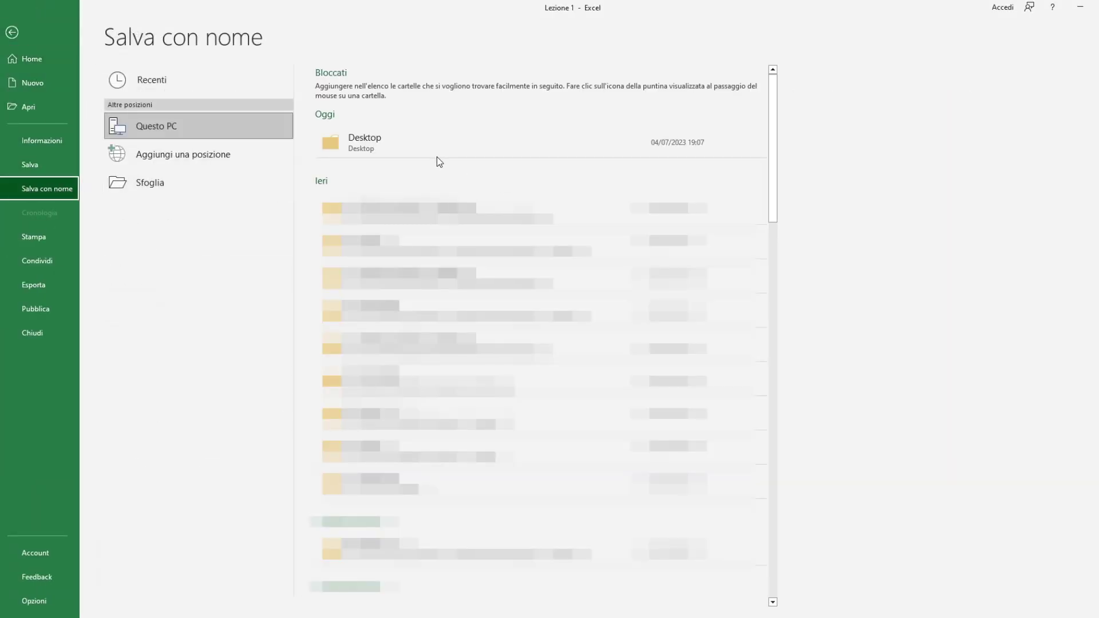
pyautogui.click(362, 142)
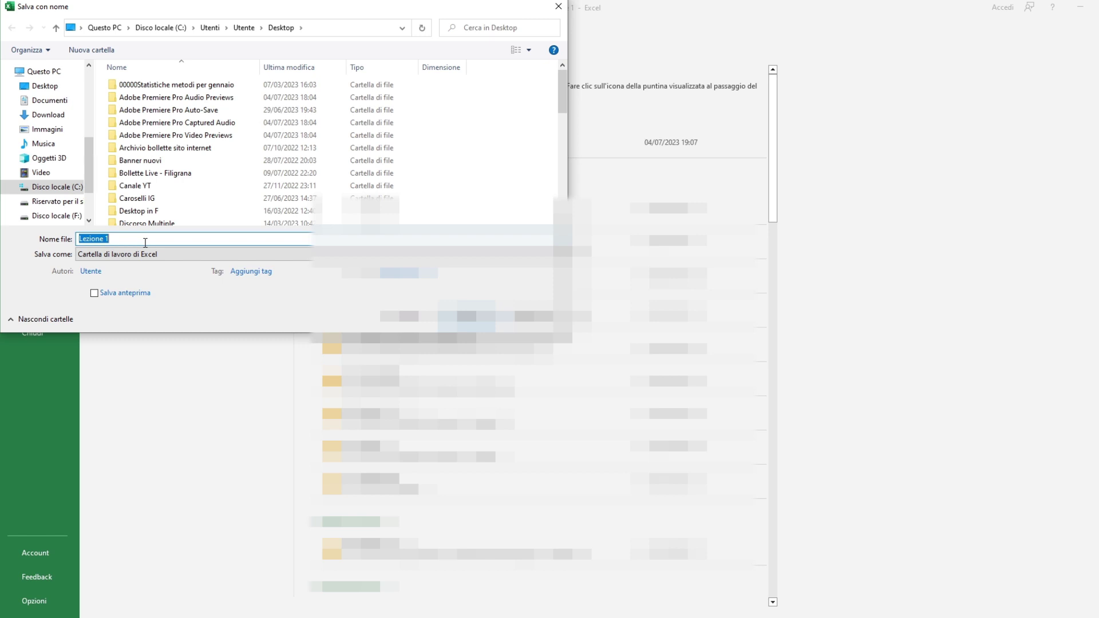
pyautogui.click(145, 243)
pyautogui.press('BackSpace')
pyautogui.write('2')
pyautogui.click(462, 319)
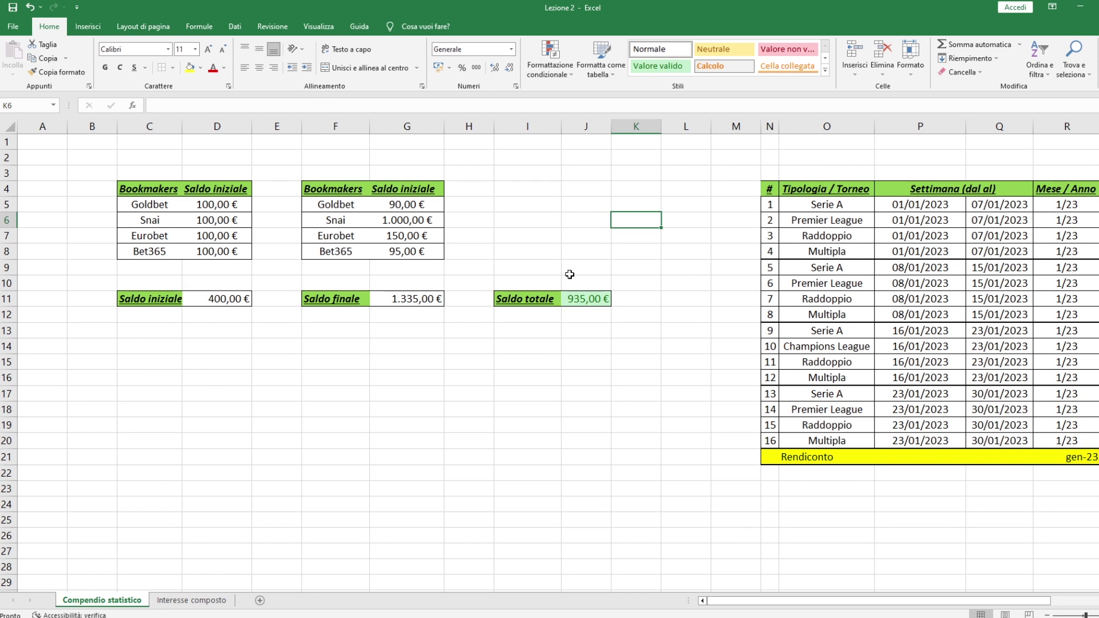
# - On Interesse composto, enter headers # SESSIONE, € CAPITALE TOTALE, € INTERESSI, € CAPITALE FINALE, RENDIMENTO (%) from D4
pyautogui.click(197, 600)
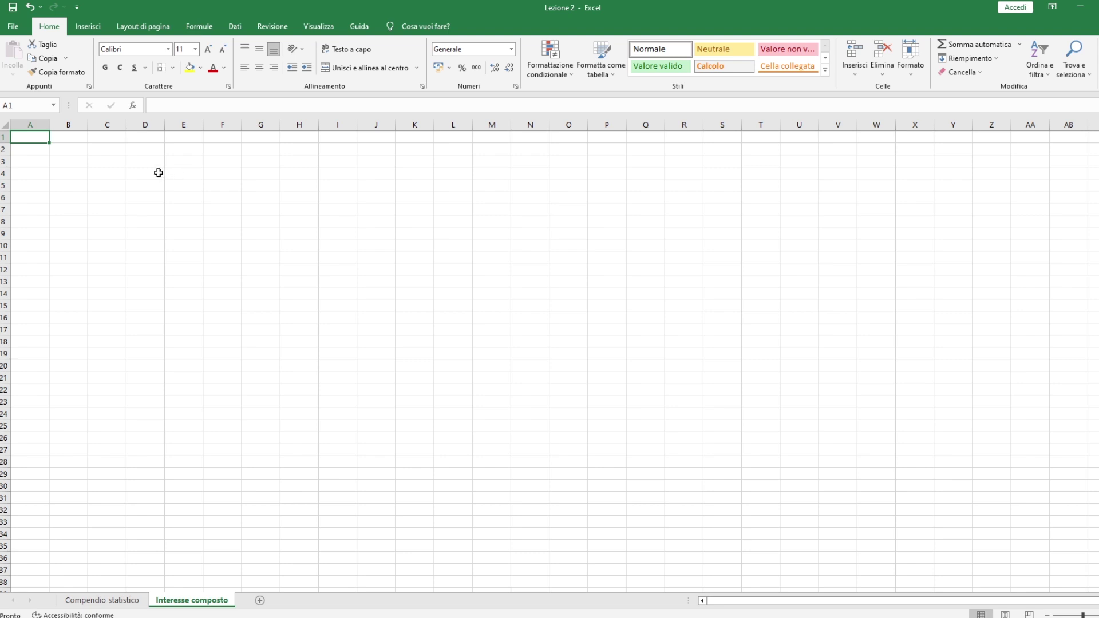
pyautogui.moveTo(158, 172); pyautogui.dragTo(345, 170)
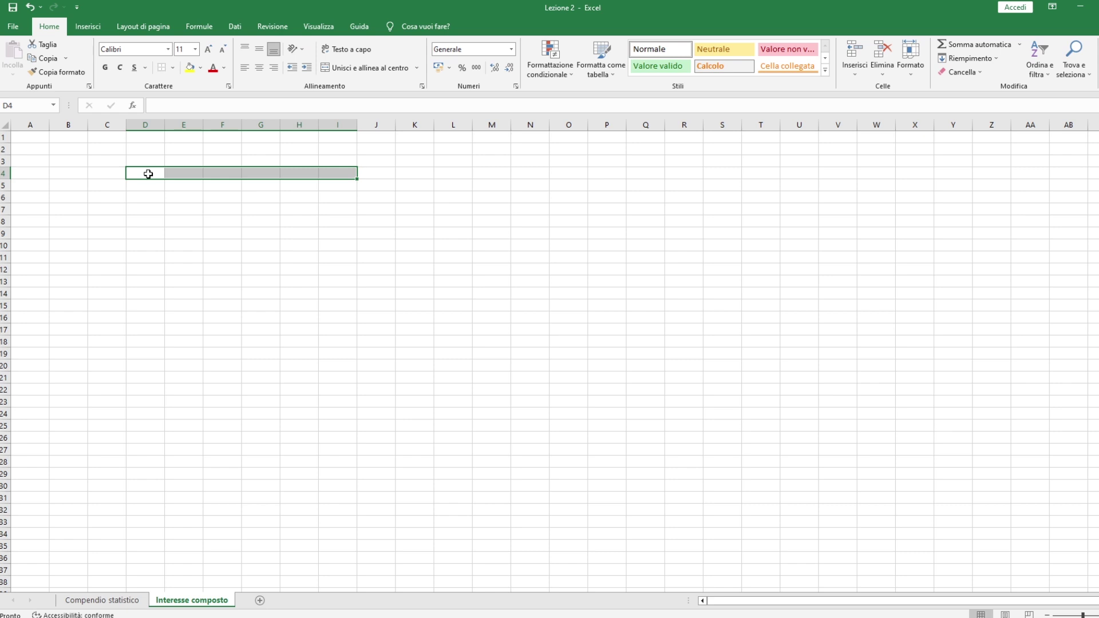
pyautogui.click(147, 174)
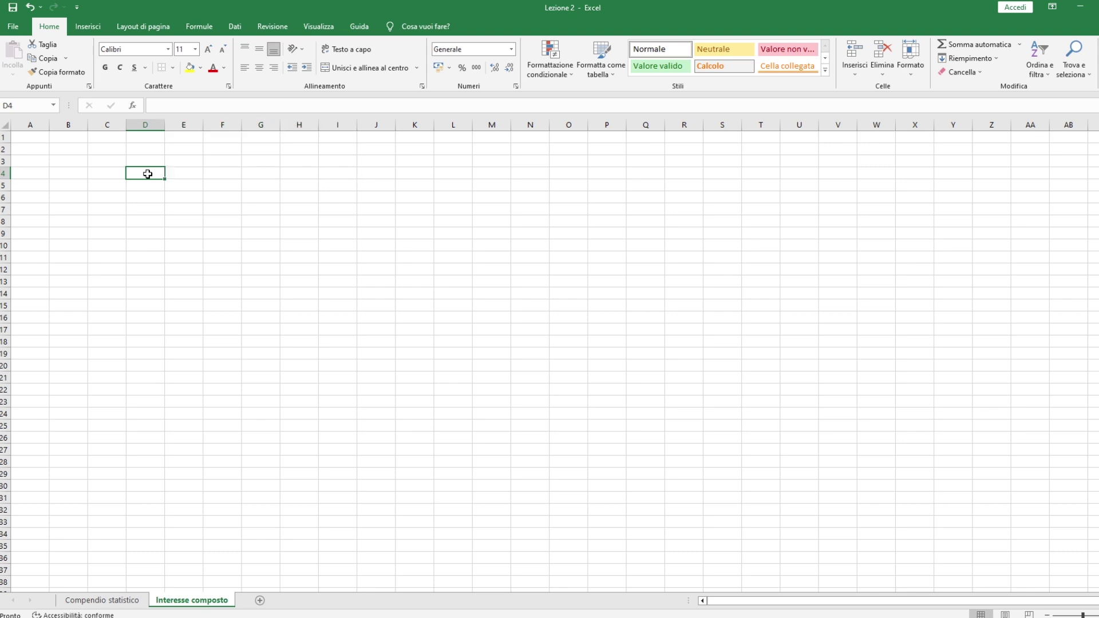
pyautogui.write('# SEZIONE')
pyautogui.press('Tab')
pyautogui.write('€ CAPITALE TOTALE')
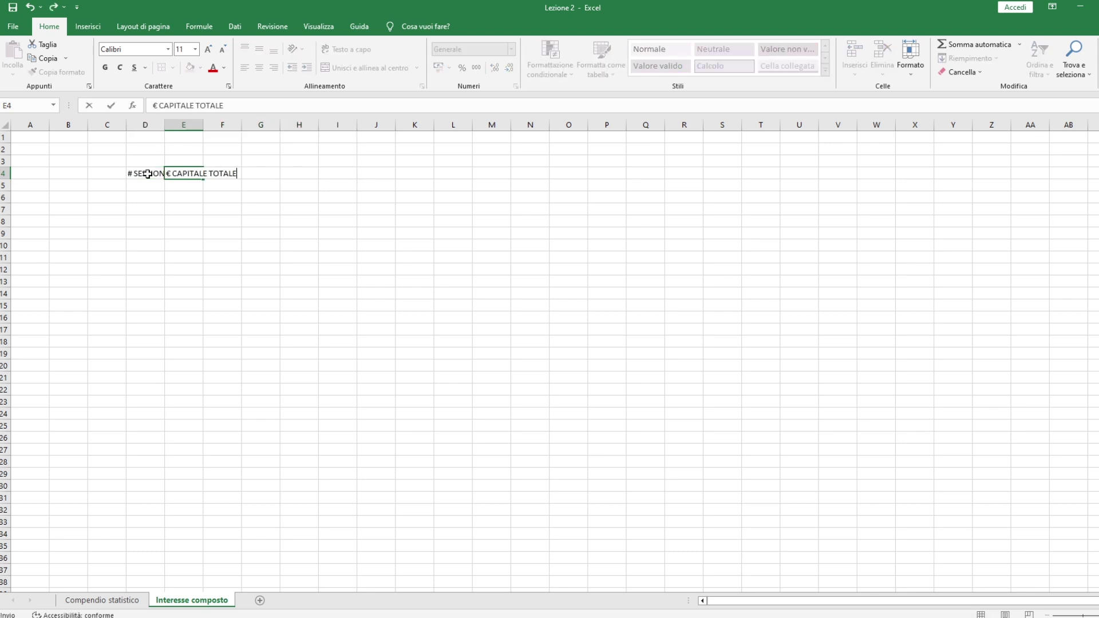
pyautogui.press('Tab')
pyautogui.write('€ INTERESSI')
pyautogui.press('Tab')
pyautogui.write('€ CAPITALE FINALE')
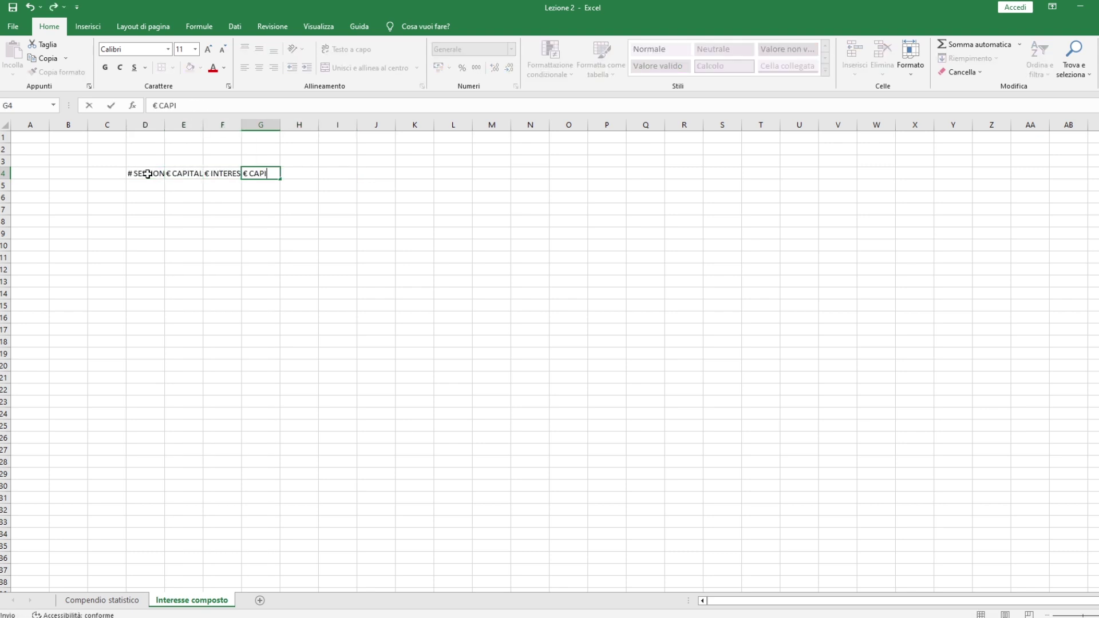
pyautogui.press('Tab')
pyautogui.write('RENDIMENTO (%)')
# - Give the header cells a green fill, bold italic text, and autofit columns D to I
pyautogui.click(148, 174)
pyautogui.moveTo(148, 174); pyautogui.dragTo(338, 174)
pyautogui.click(200, 68)
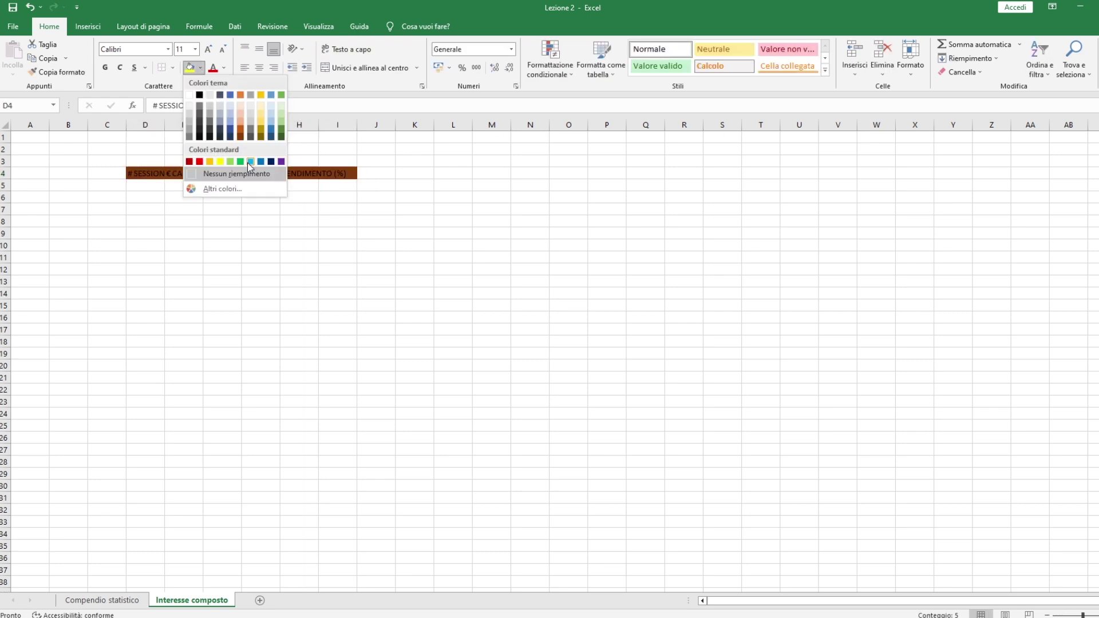
pyautogui.click(234, 157)
pyautogui.click(104, 67)
pyautogui.click(120, 68)
pyautogui.moveTo(338, 124); pyautogui.dragTo(165, 126)
pyautogui.doubleClick(166, 126)
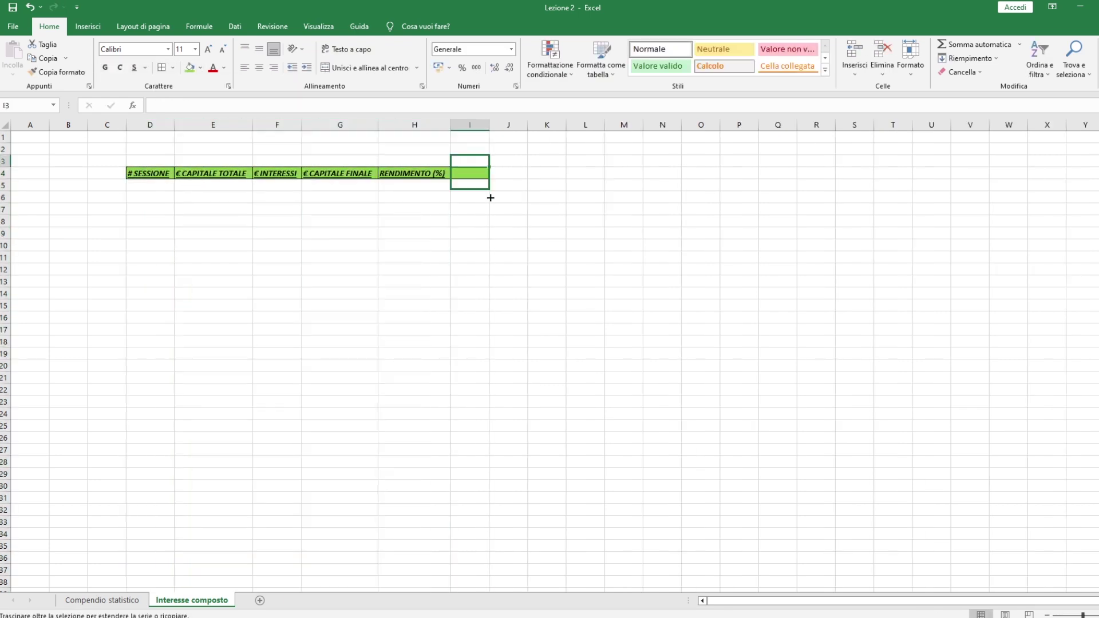
pyautogui.click(458, 281)
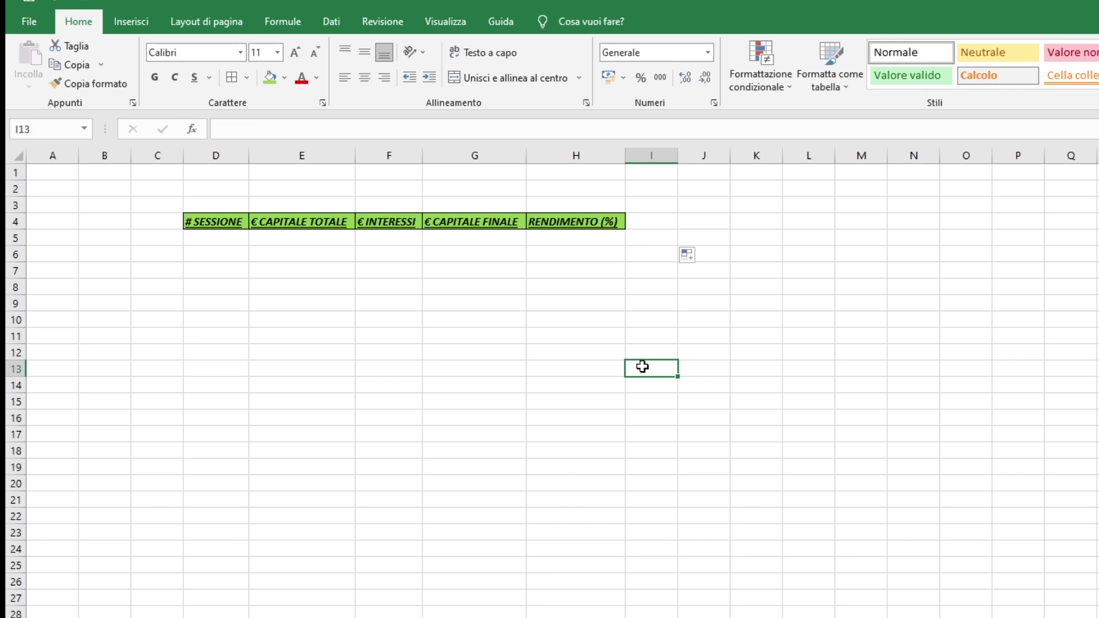
# - Enter 1 and 2 in D5:D6 and fill the session numbers down column D
pyautogui.click(679, 336)
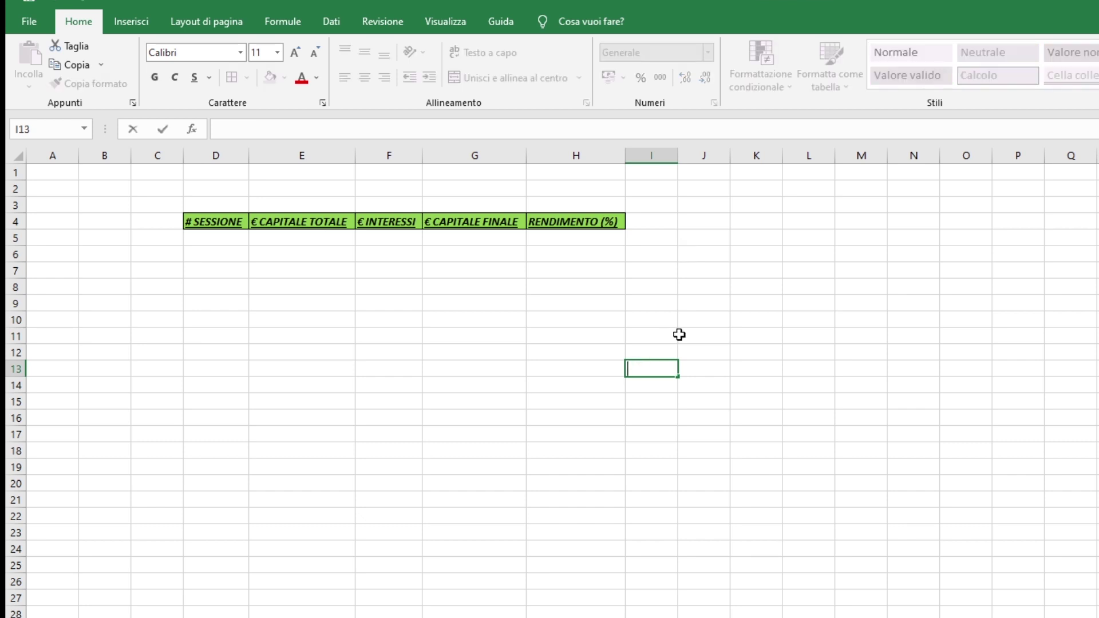
pyautogui.click(227, 235)
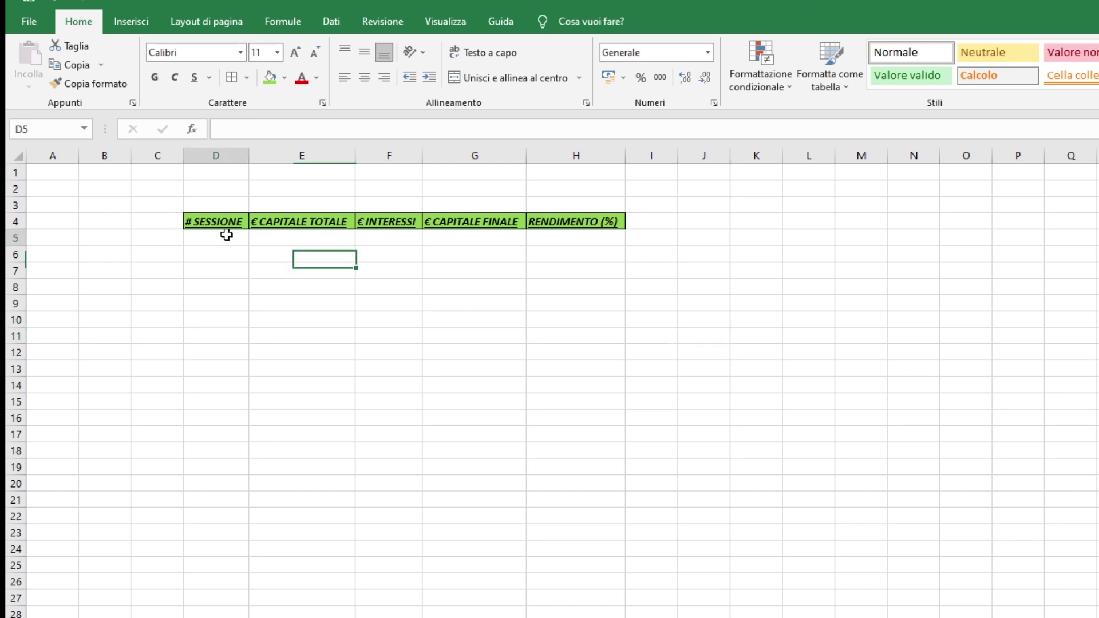
pyautogui.write('1')
pyautogui.press('Return')
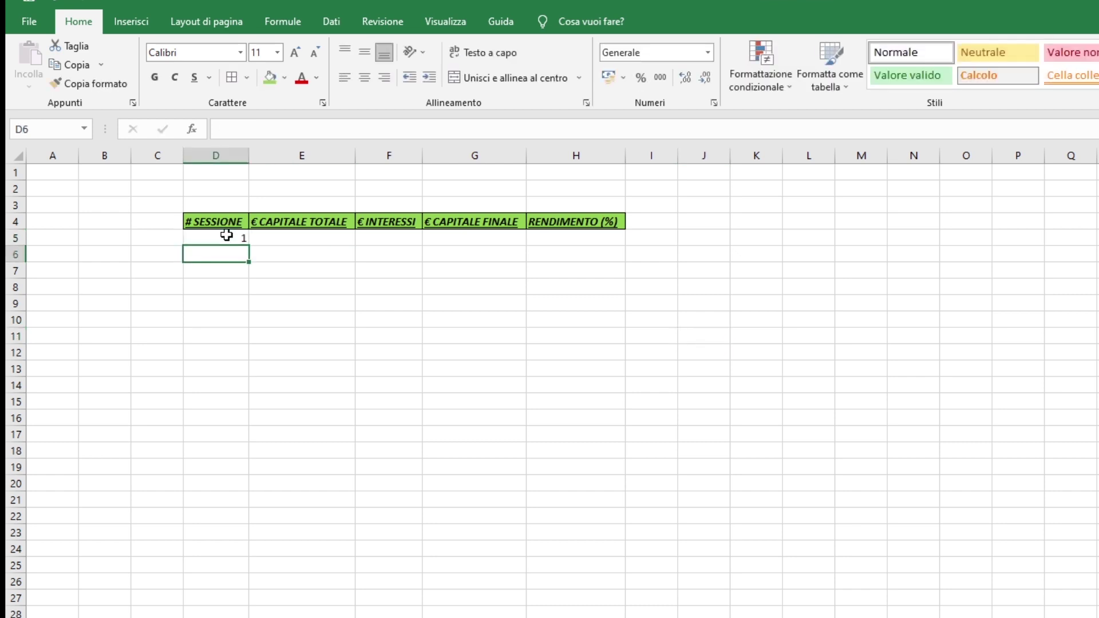
pyautogui.write('2')
pyautogui.press('Return')
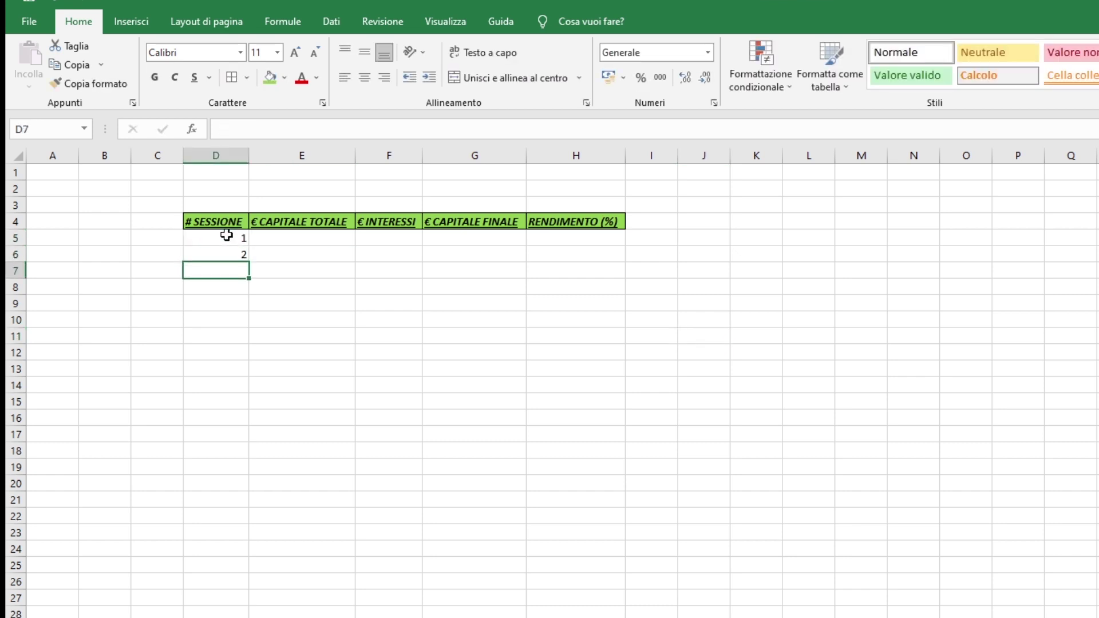
pyautogui.moveTo(227, 235); pyautogui.dragTo(243, 617)
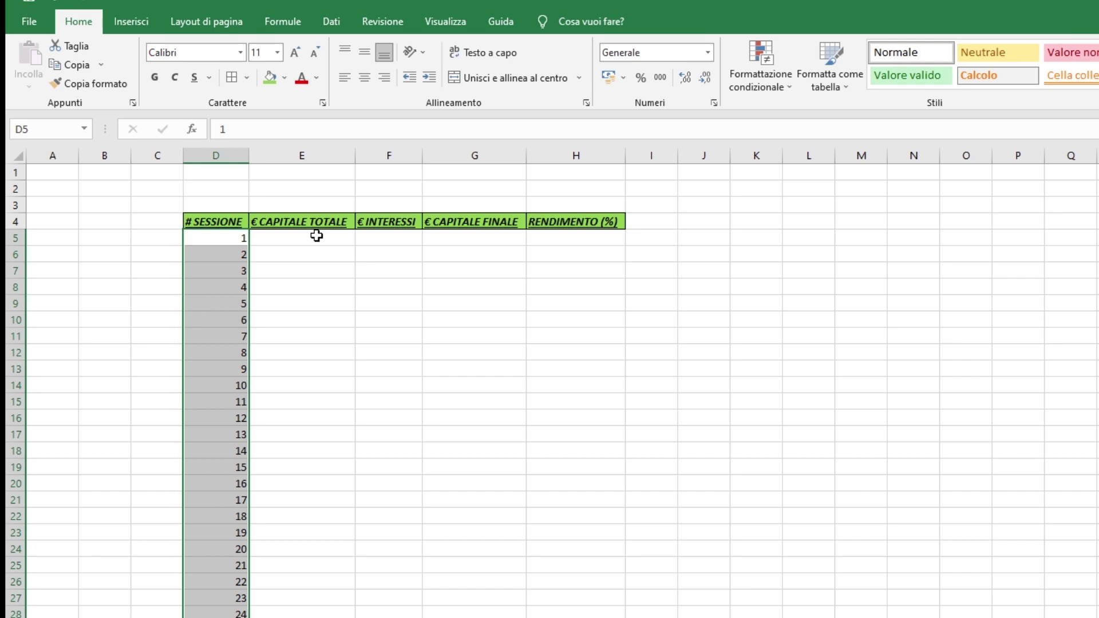
pyautogui.click(316, 236)
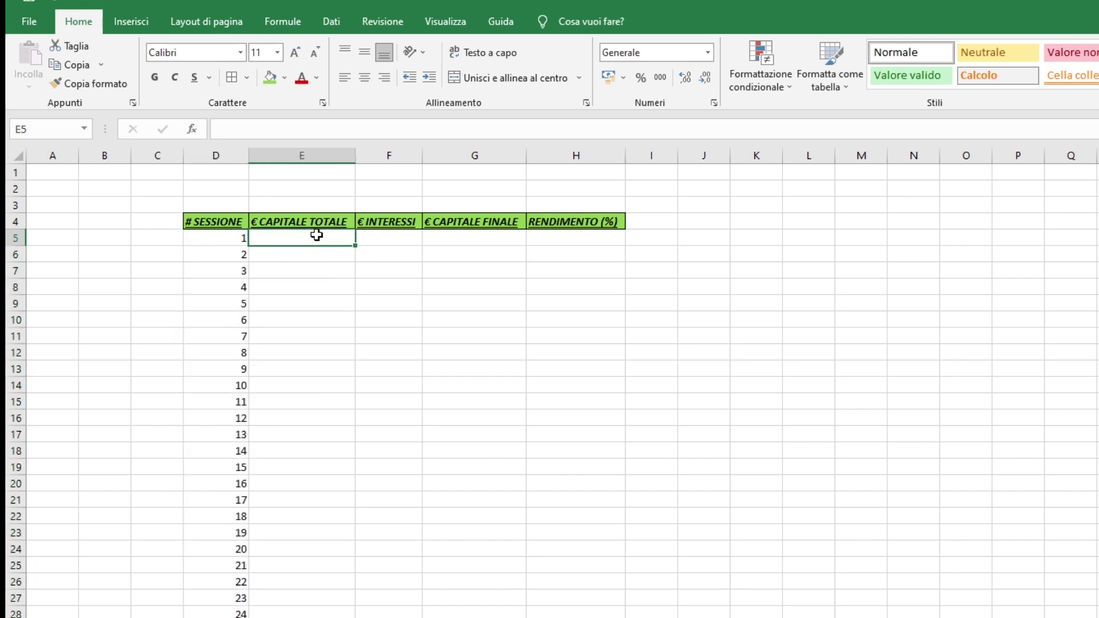
# - Enter 100 as starting capital in E5 and copy the € INTERESSI header style into E2
pyautogui.write('100')
pyautogui.press('Return')
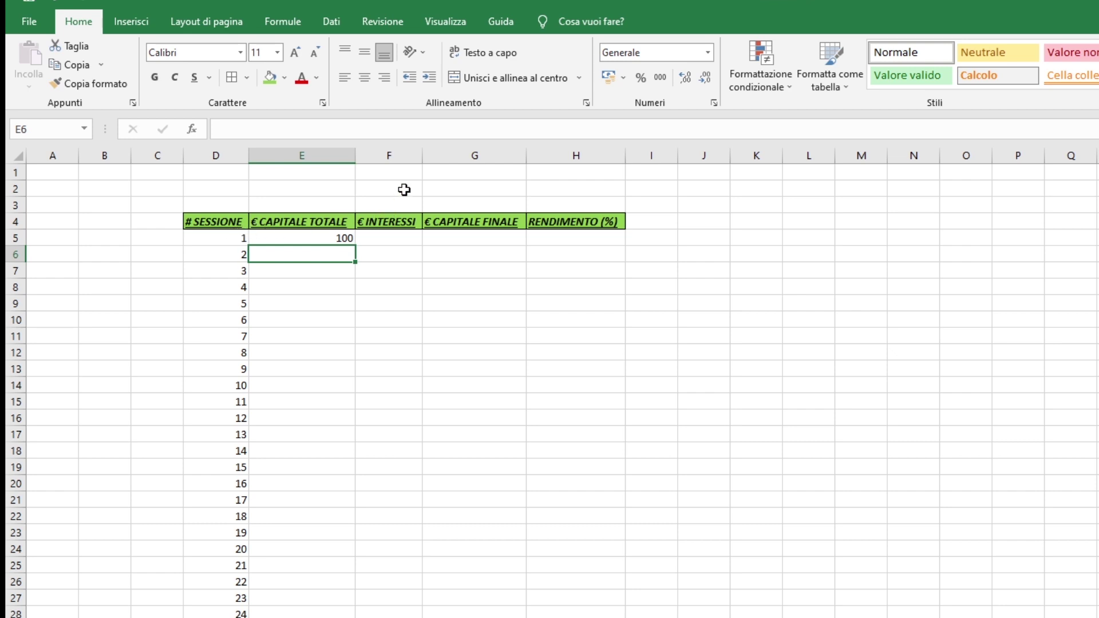
pyautogui.click(387, 221)
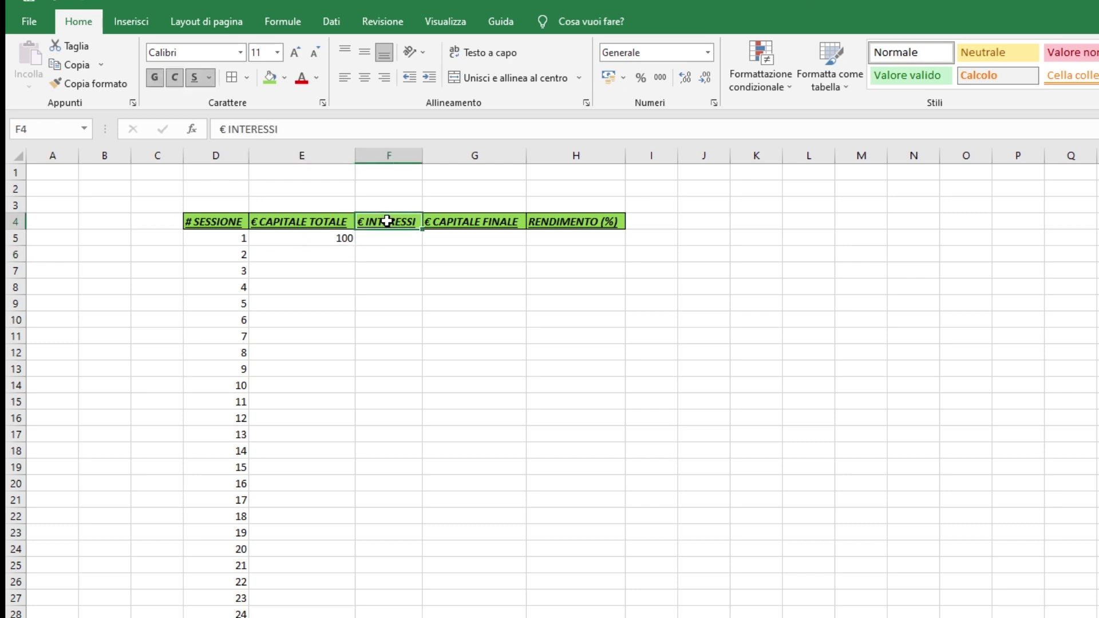
pyautogui.hotkey('ctrl', 'c')
pyautogui.click(340, 188)
pyautogui.hotkey('ctrl', 'v')
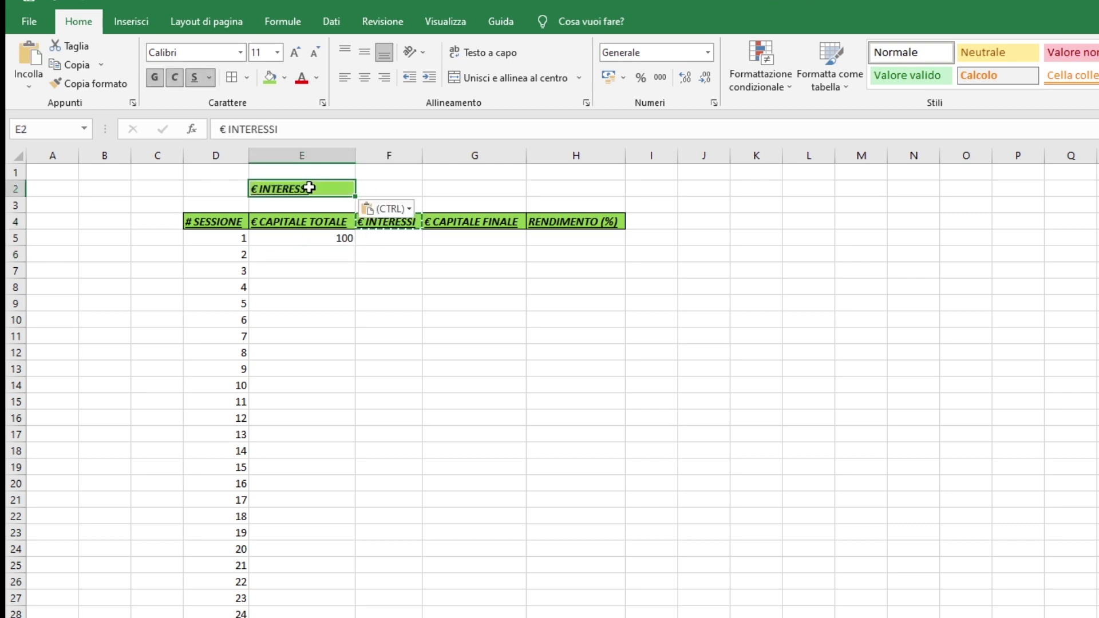
# - Overwrite E2 with 'RENDIMENTO' and enter 10 in F2
pyautogui.write('RE')
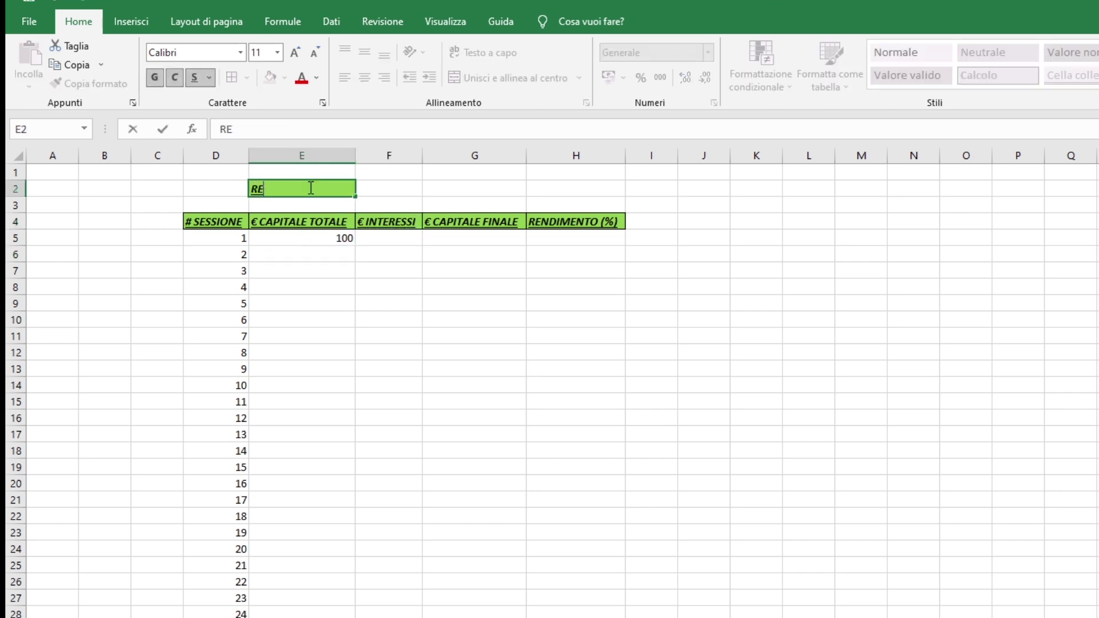
pyautogui.write('NDIMENTO')
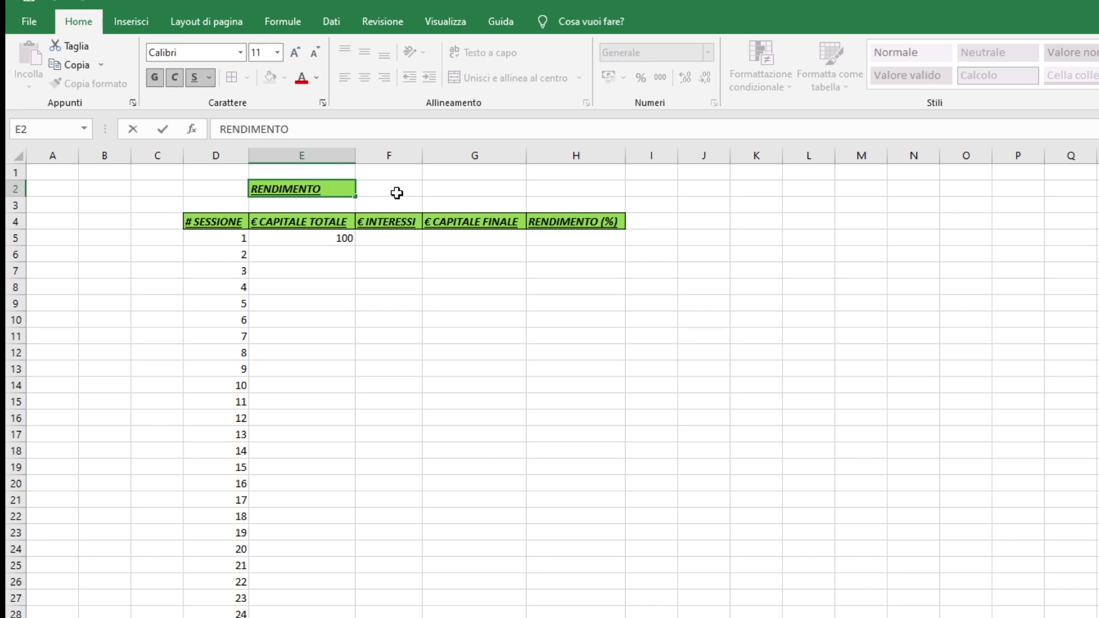
pyautogui.click(395, 192)
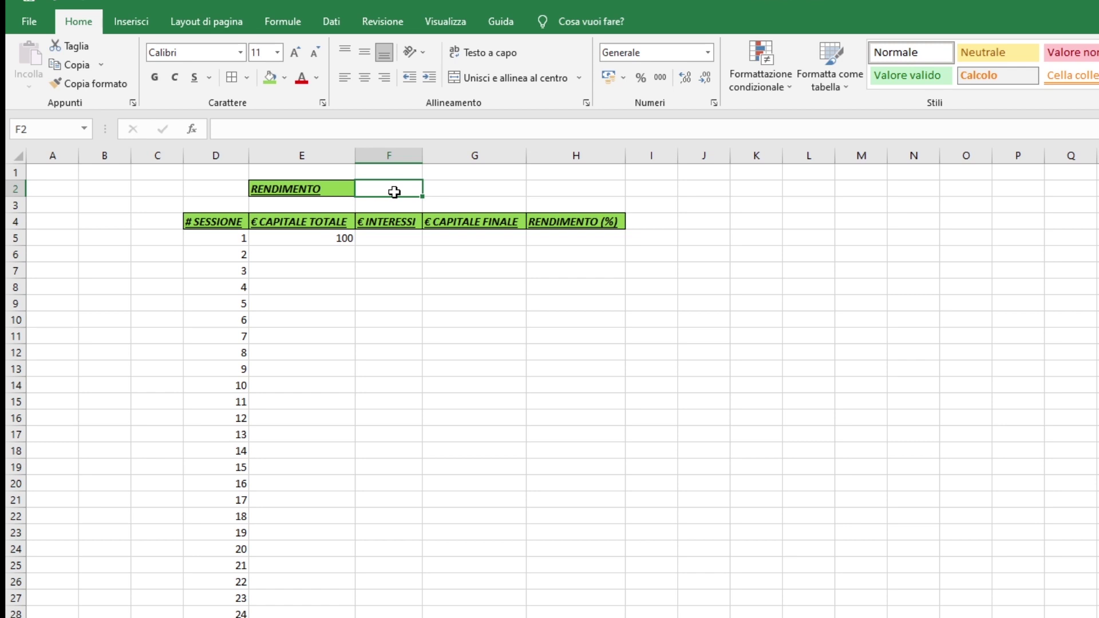
pyautogui.write('10')
pyautogui.press('Return')
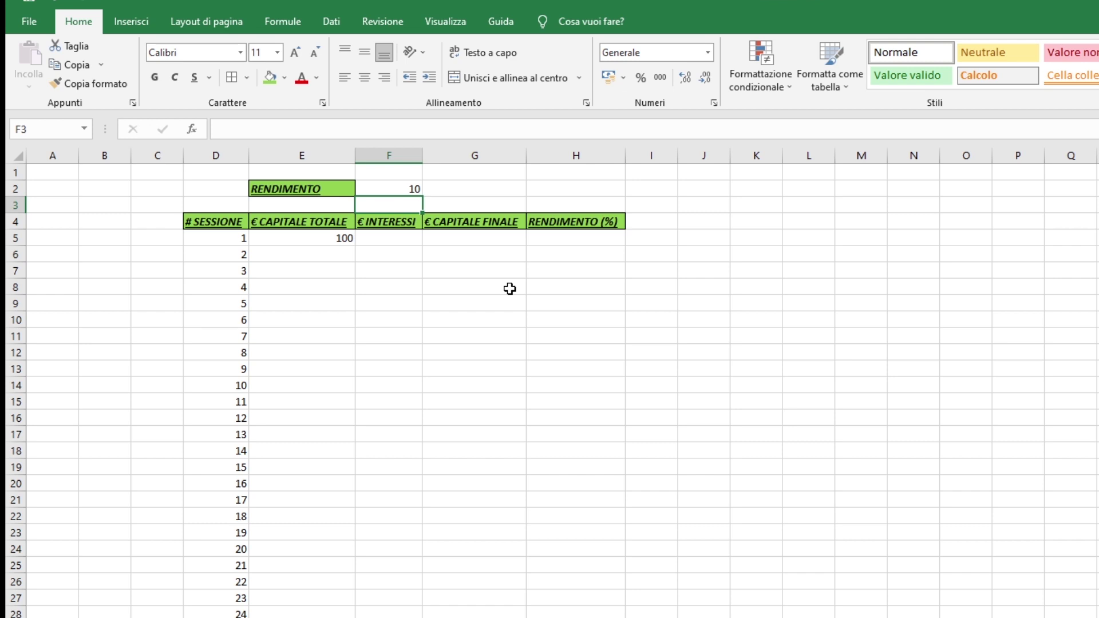
pyautogui.scroll(-1, 509, 289)
pyautogui.scroll(2, 510, 288)
# - Format F2 as a percentage, re-enter 10 so it shows 10,00%, and make it bold
pyautogui.scroll(1, 510, 289)
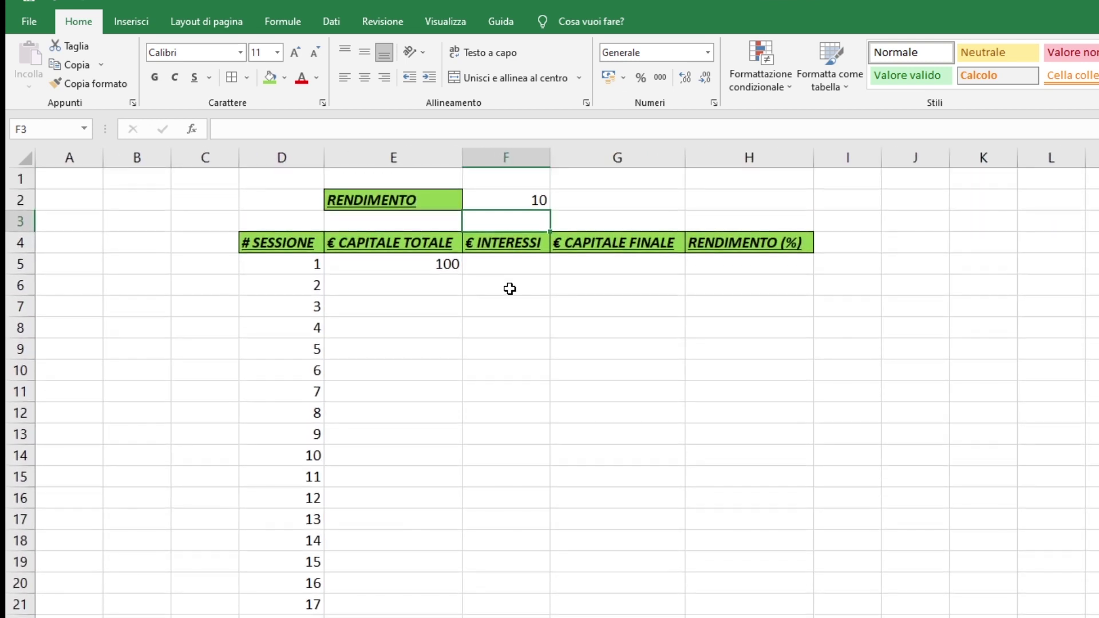
pyautogui.click(518, 202)
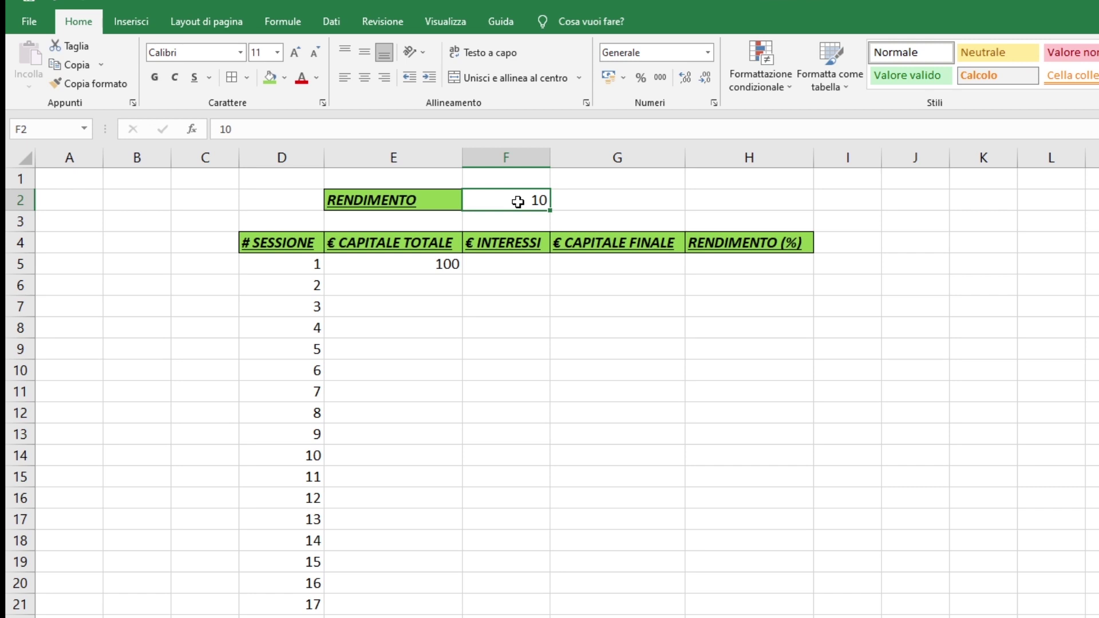
pyautogui.click(709, 53)
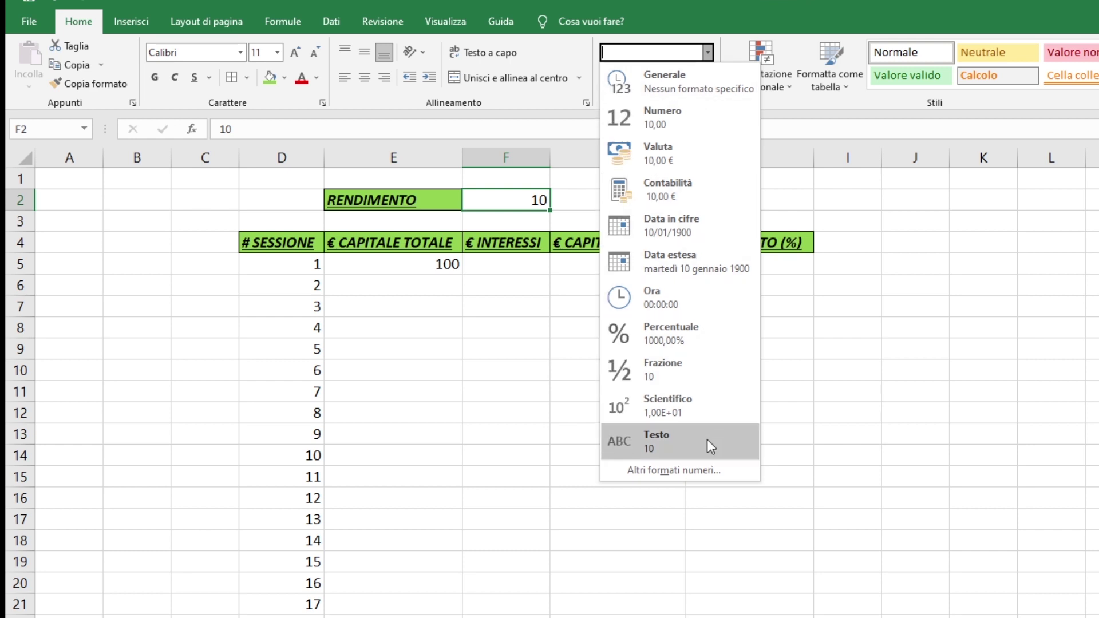
pyautogui.click(689, 335)
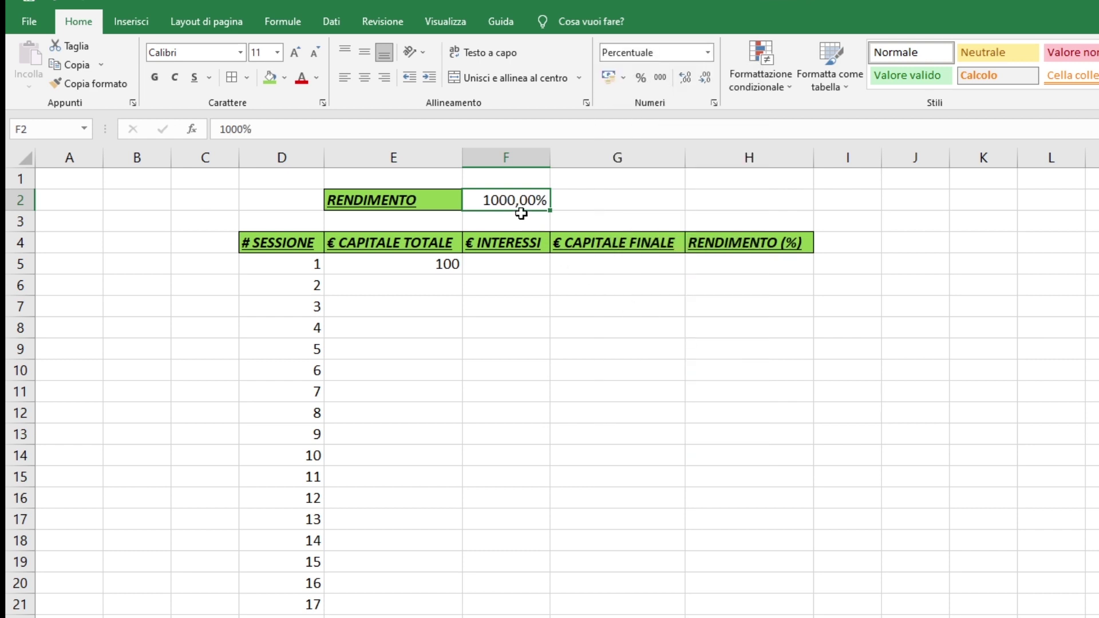
pyautogui.write('10')
pyautogui.press('Return')
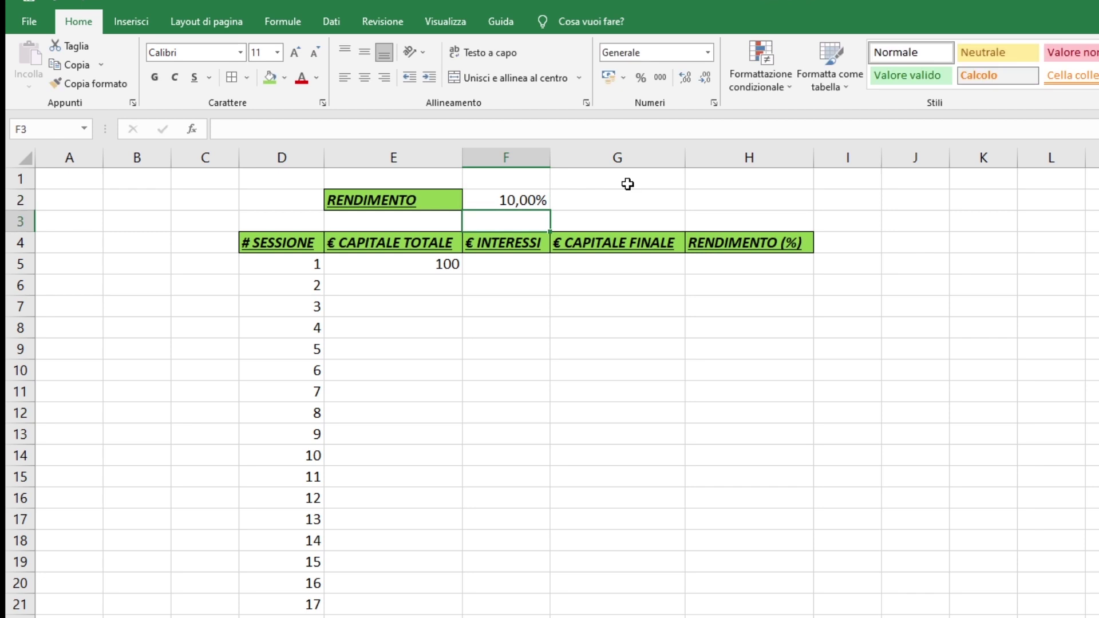
pyautogui.click(521, 203)
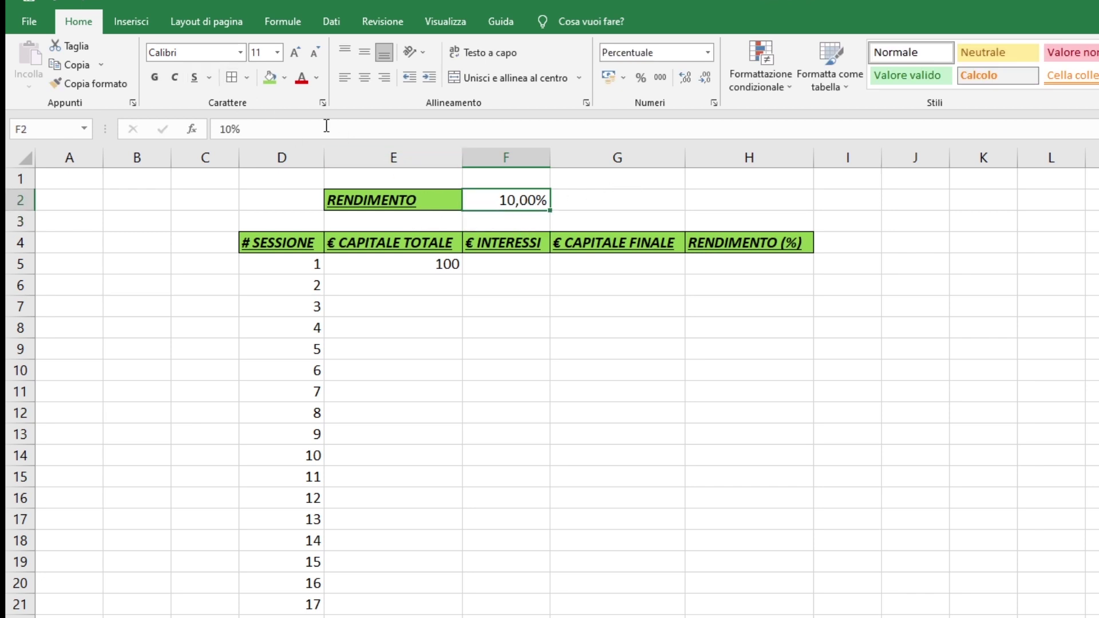
pyautogui.click(154, 78)
pyautogui.click(584, 210)
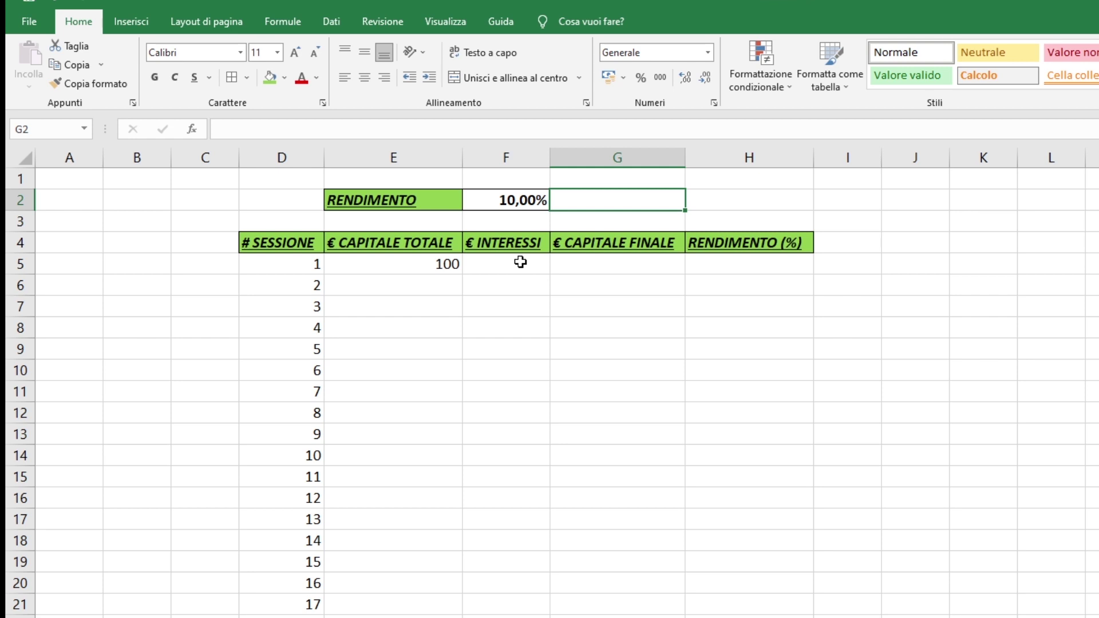
# - Enter =(E5*F2) in F5 so session 1's interest shows 10
pyautogui.click(519, 262)
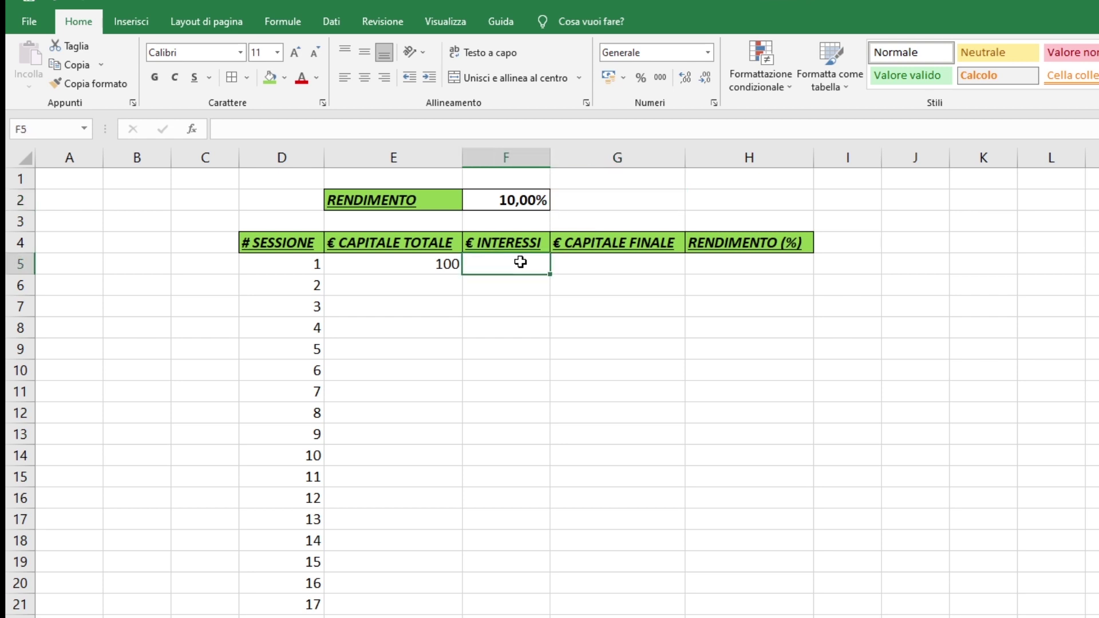
pyautogui.write('=')
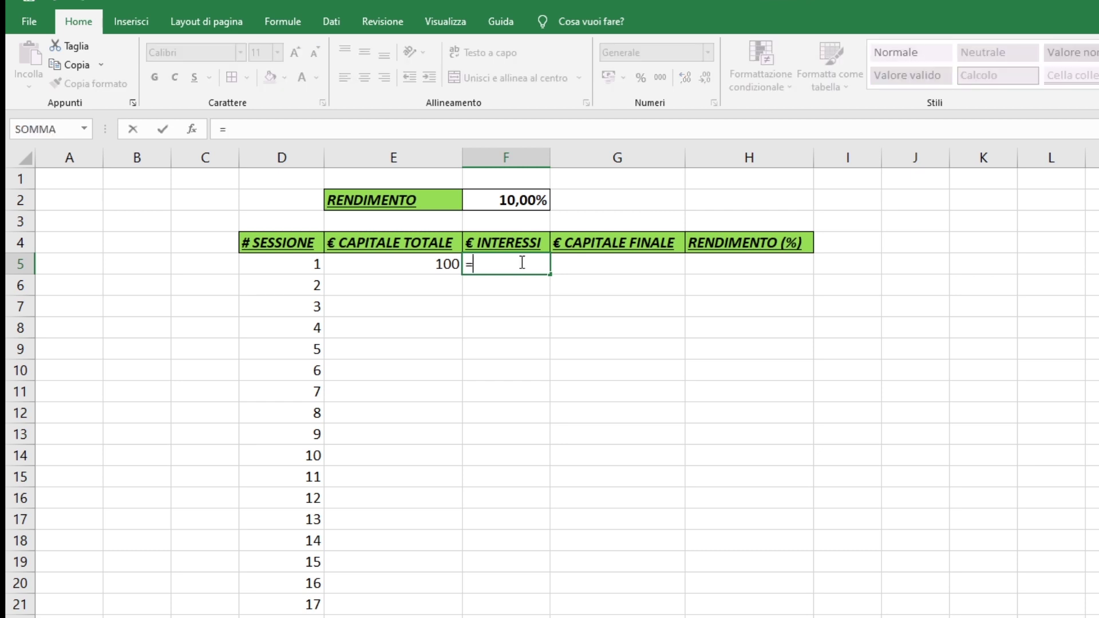
pyautogui.write('(')
pyautogui.click(436, 265)
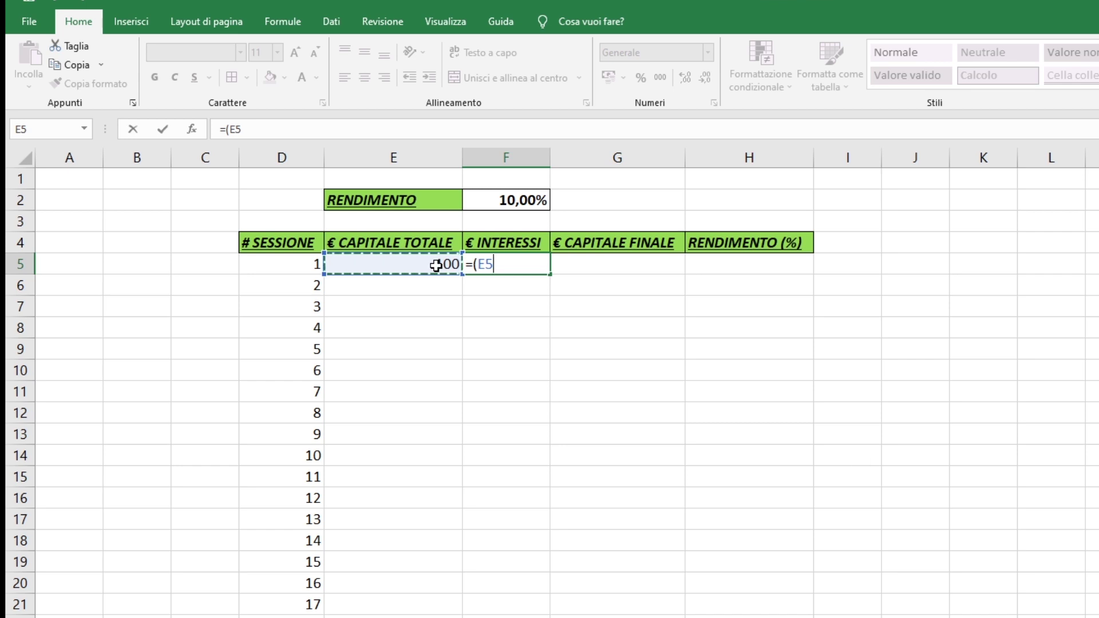
pyautogui.write('*')
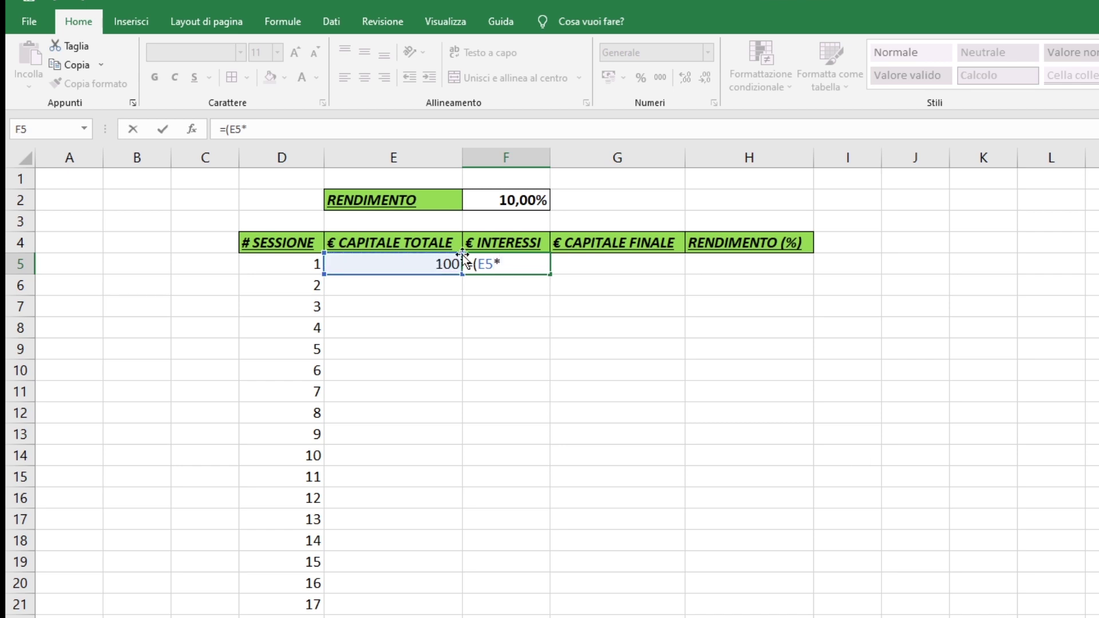
pyautogui.click(522, 204)
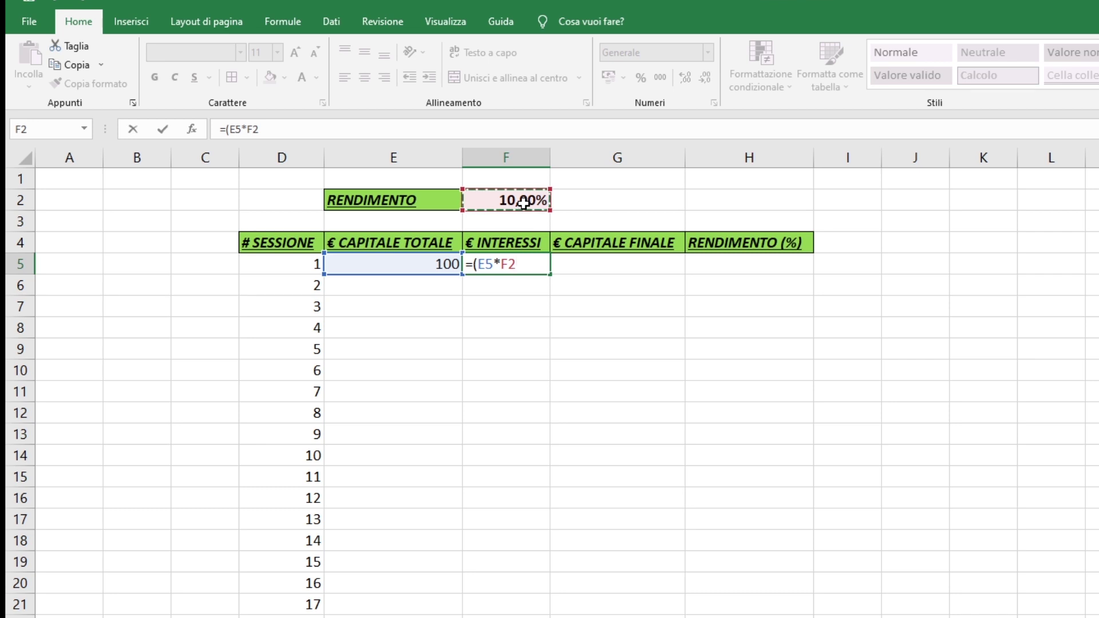
pyautogui.write(')')
pyautogui.press('Return')
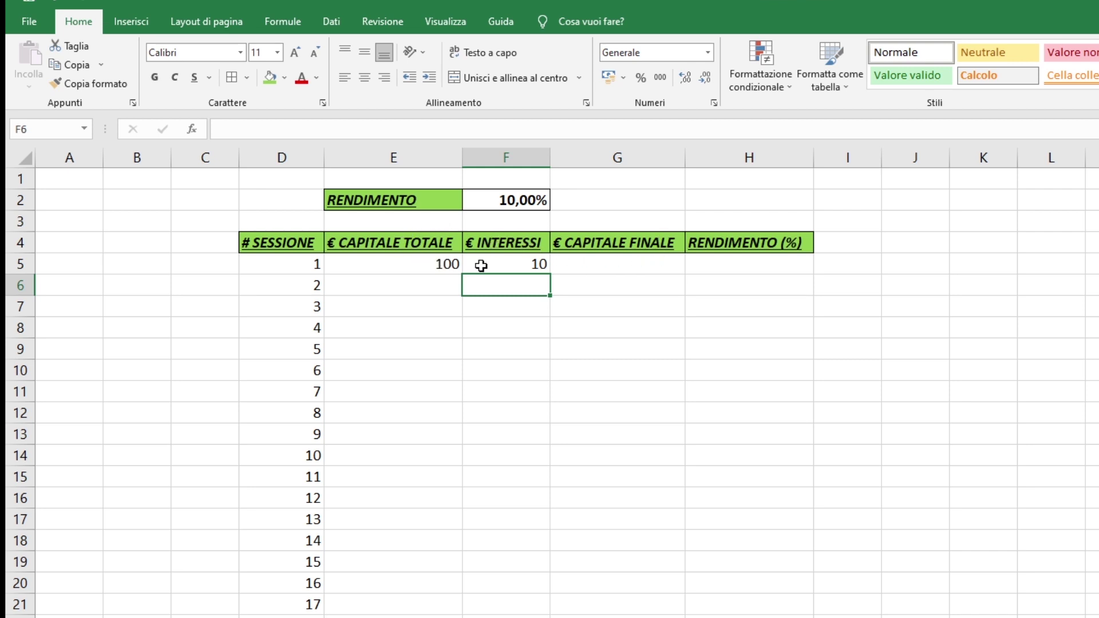
# - Enter =F5+E5 in G5 so session 1's final capital shows 110
pyautogui.click(612, 267)
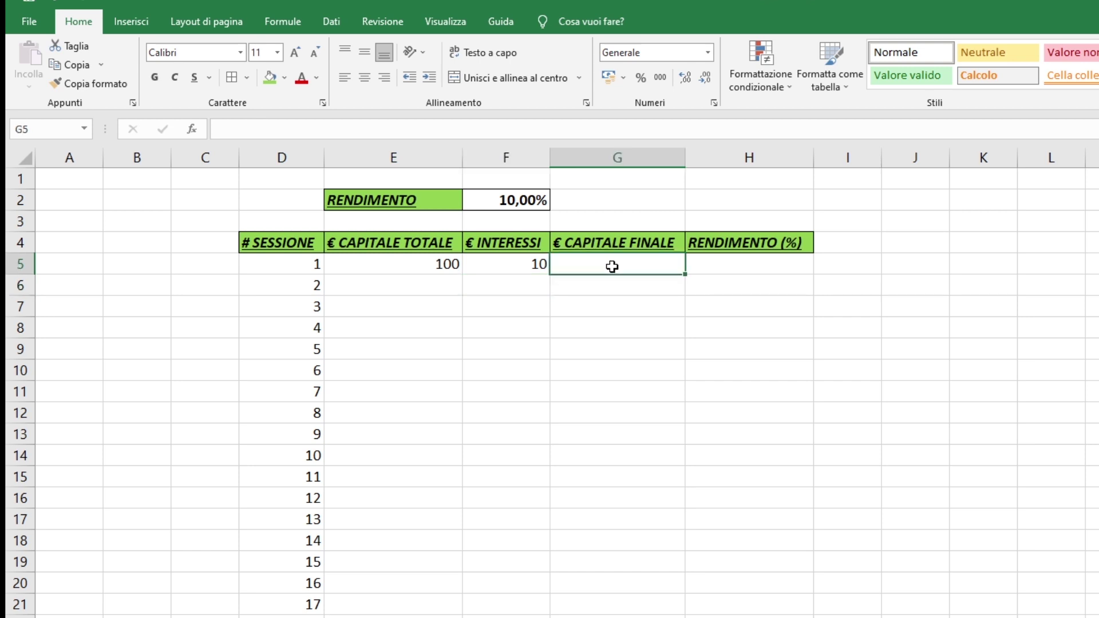
pyautogui.write('=')
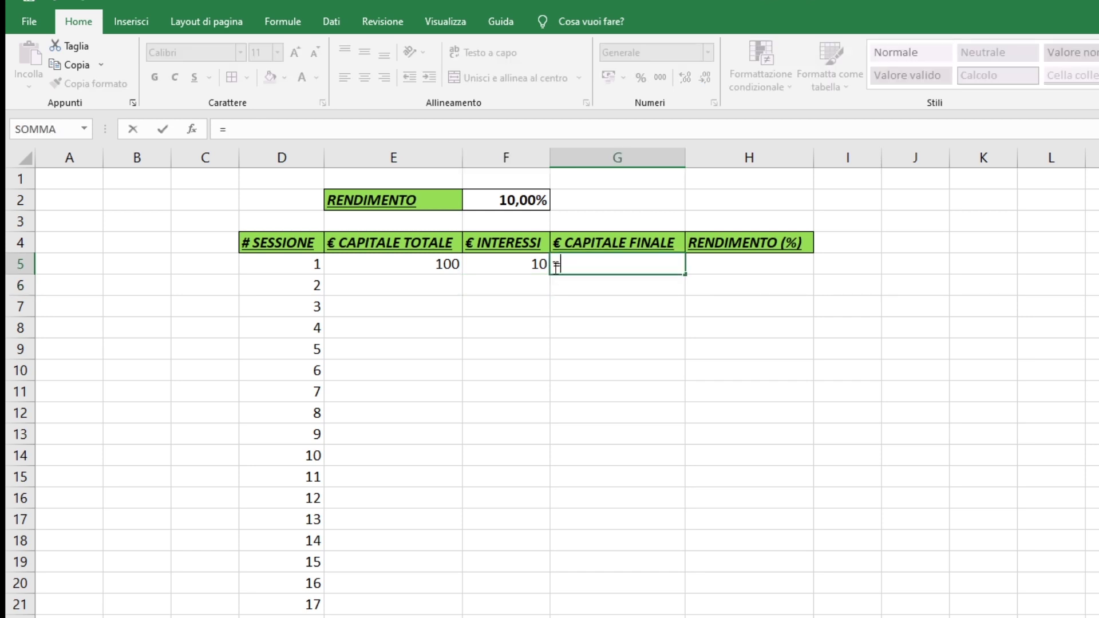
pyautogui.click(519, 269)
pyautogui.write('+')
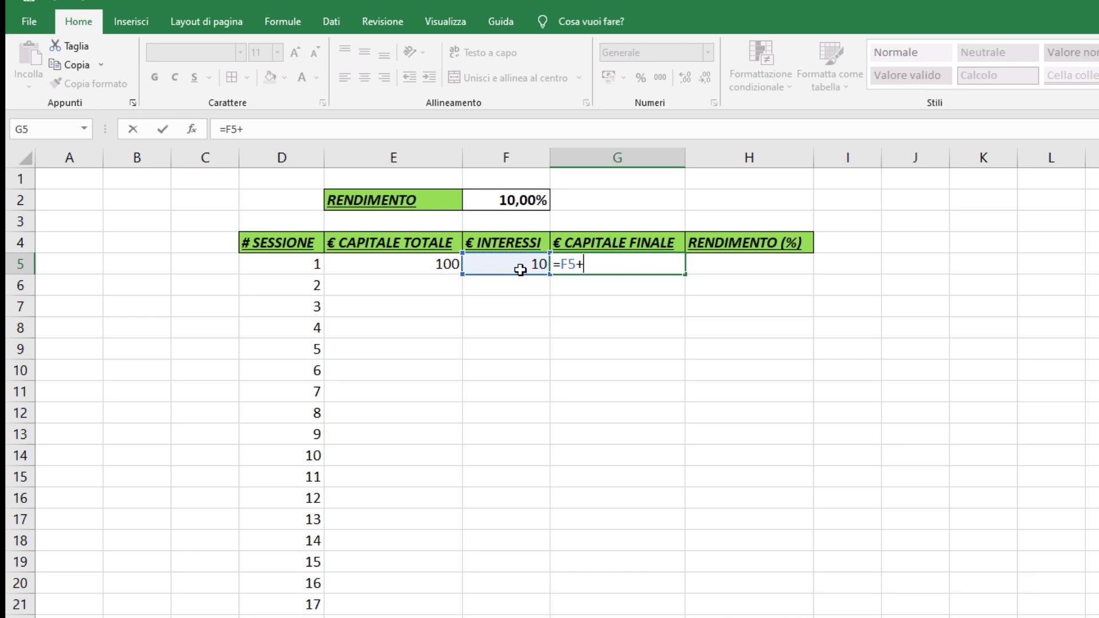
pyautogui.click(438, 263)
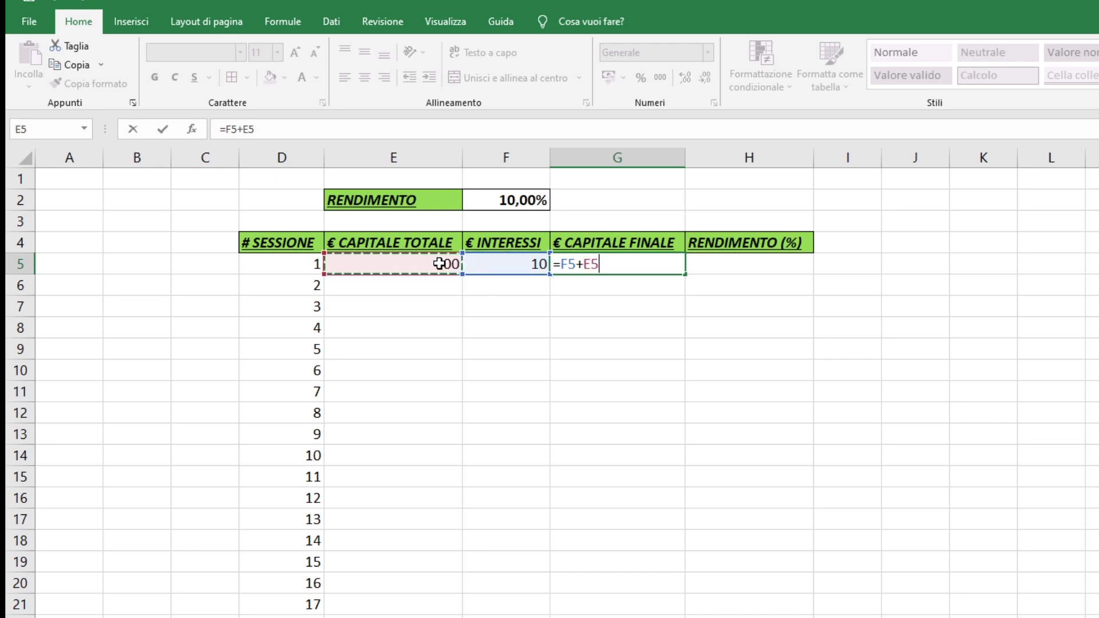
pyautogui.press('Return')
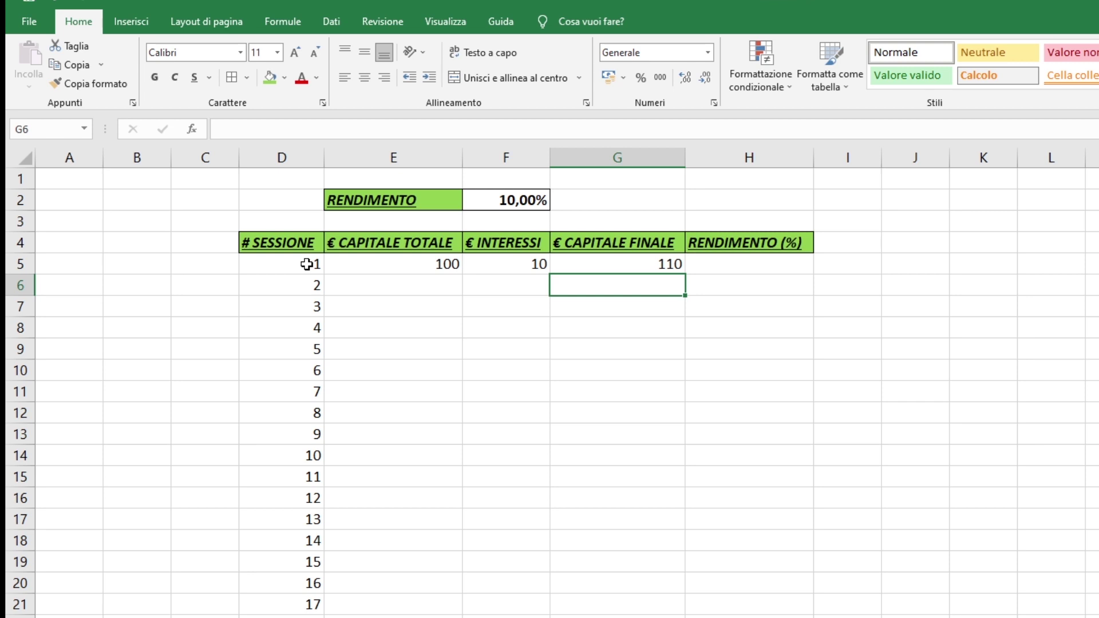
# - Add borders to all cells of the session table body and center its values
pyautogui.moveTo(307, 264); pyautogui.dragTo(767, 615)
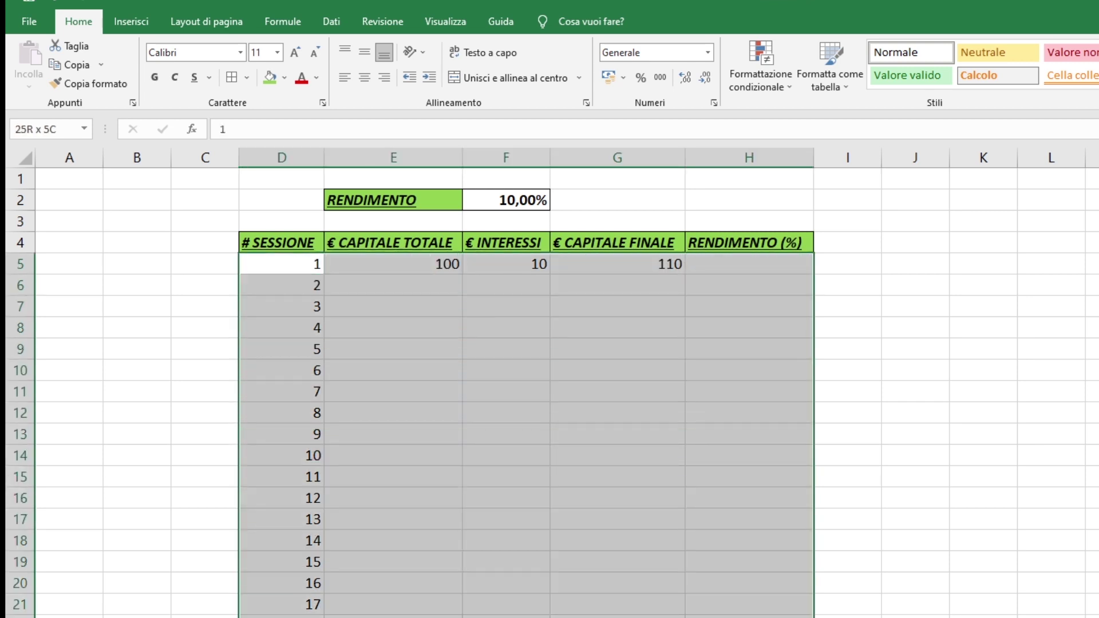
pyautogui.click(232, 77)
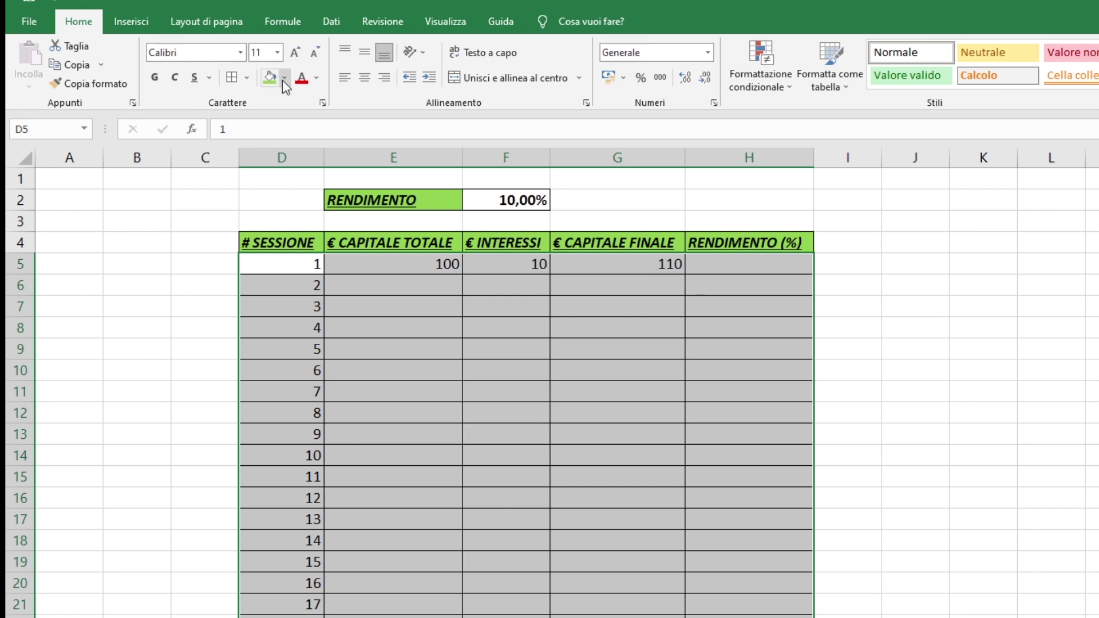
pyautogui.click(363, 79)
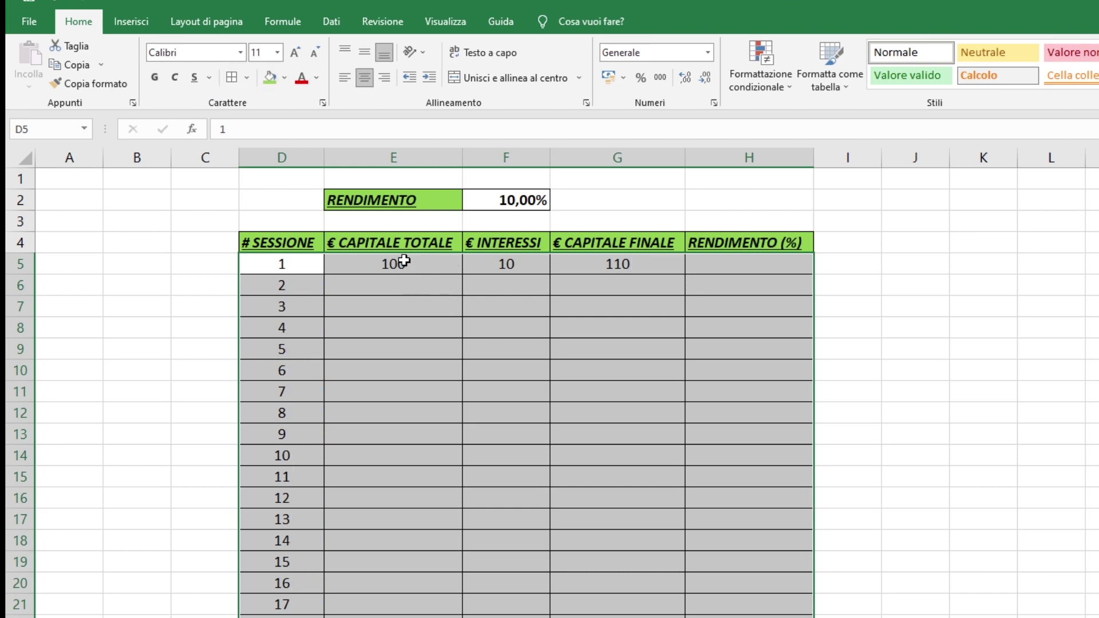
# - Apply the Valuta format to columns E to G, so row 5 reads 100,00 €, 10,00 €, 110,00 €
pyautogui.moveTo(404, 261); pyautogui.dragTo(650, 259)
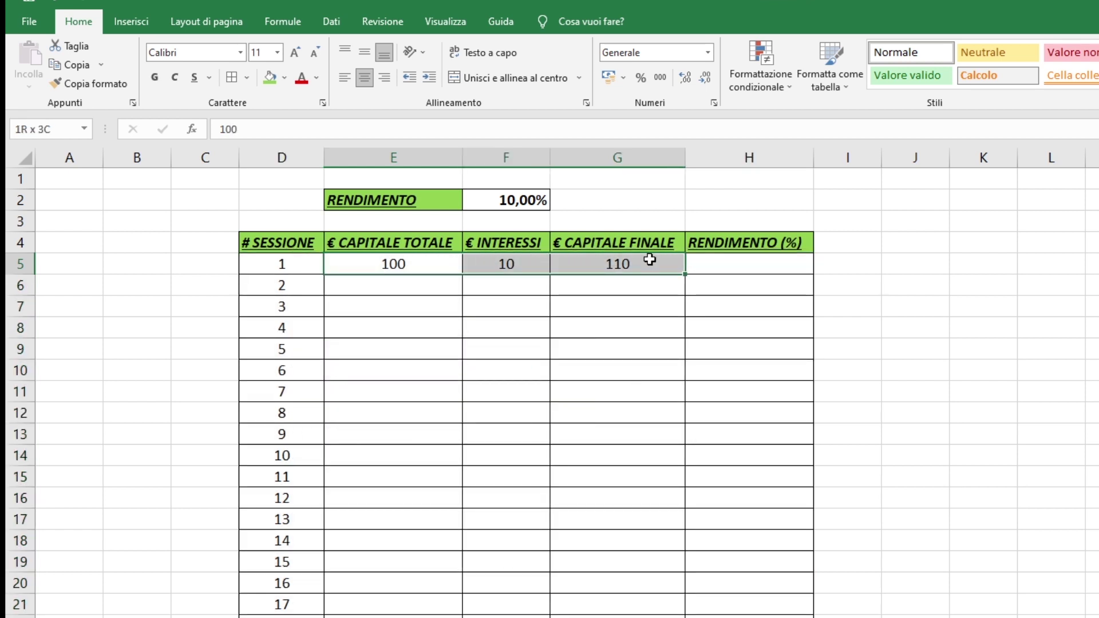
pyautogui.moveTo(424, 265)
pyautogui.mouseDown()
pyautogui.moveTo(605, 299)
pyautogui.moveTo(606, 612)
pyautogui.mouseUp()
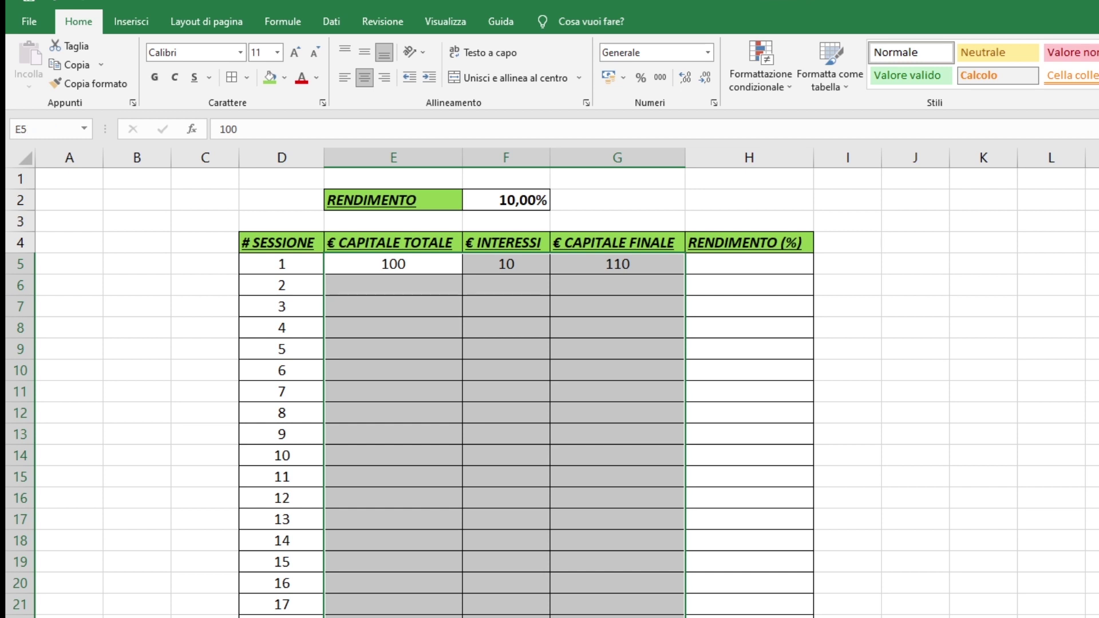
pyautogui.click(712, 53)
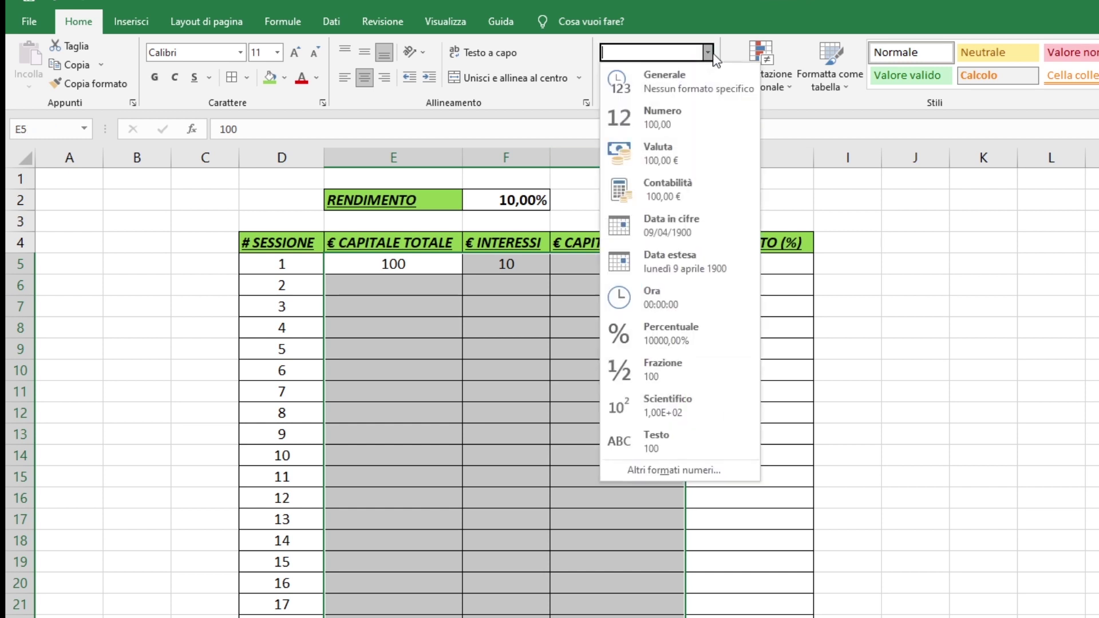
pyautogui.click(672, 150)
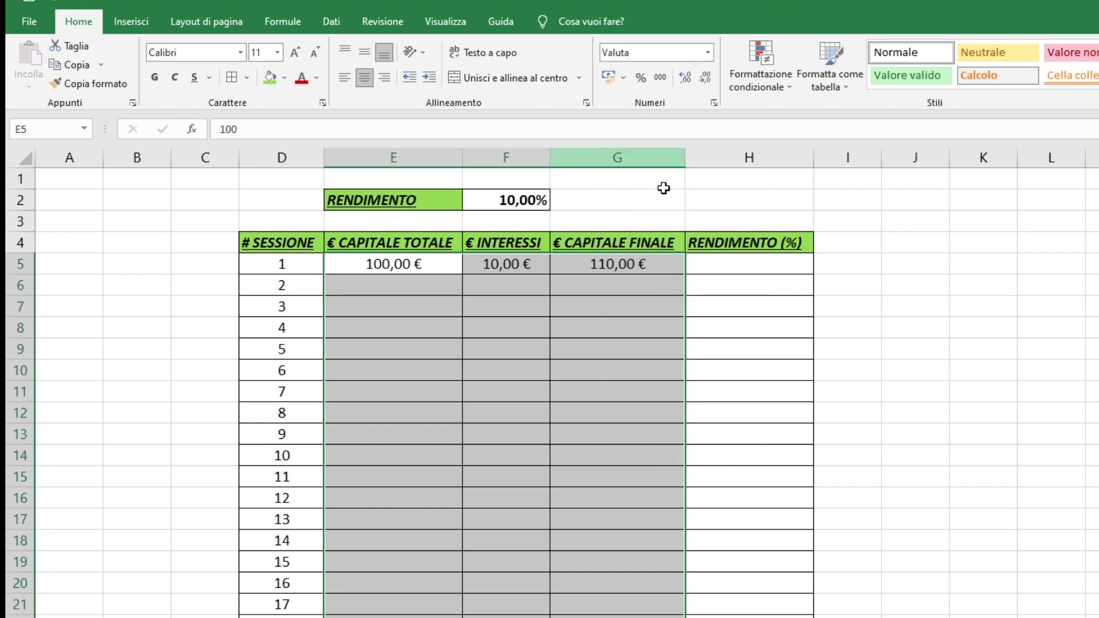
pyautogui.click(762, 258)
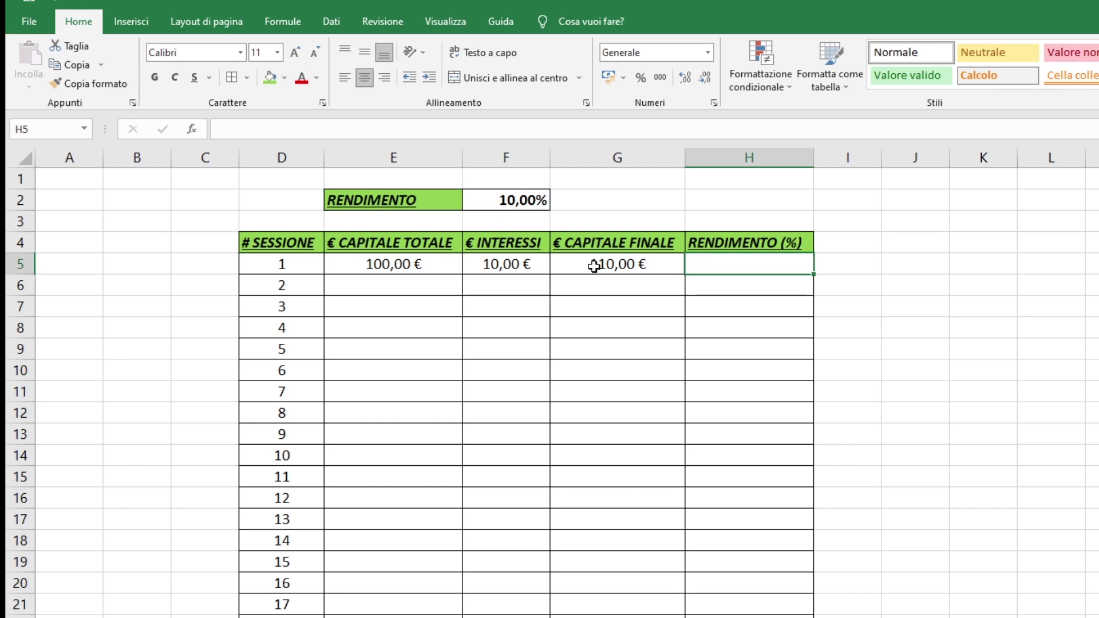
# - Set E6 to =G5 (110,00 €) and fill the interest formula from F5 down to F6
pyautogui.click(404, 288)
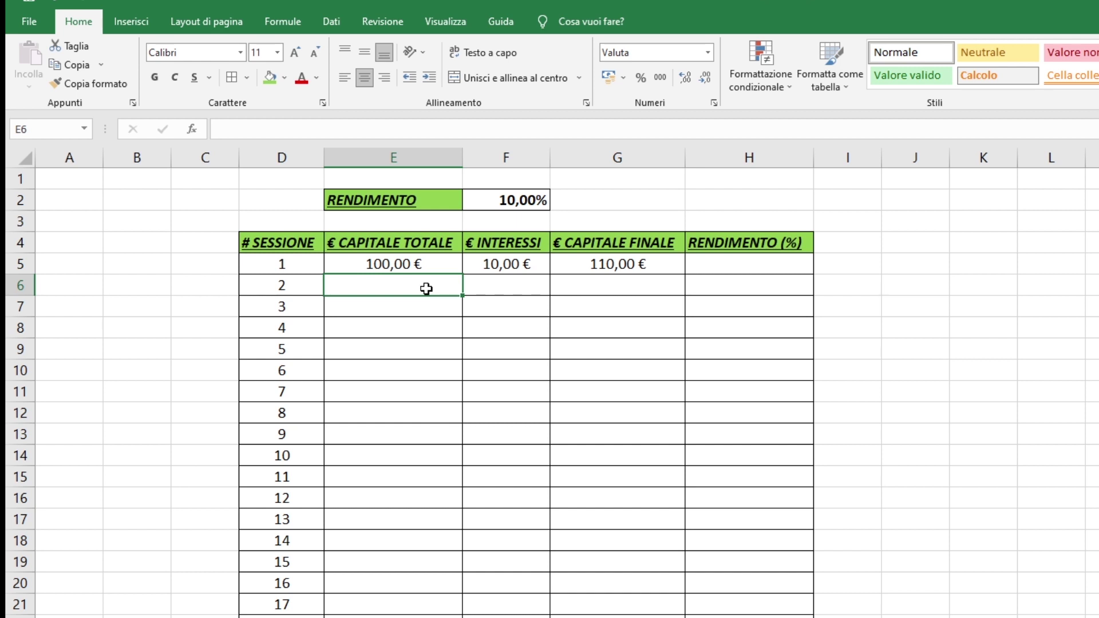
pyautogui.write('=')
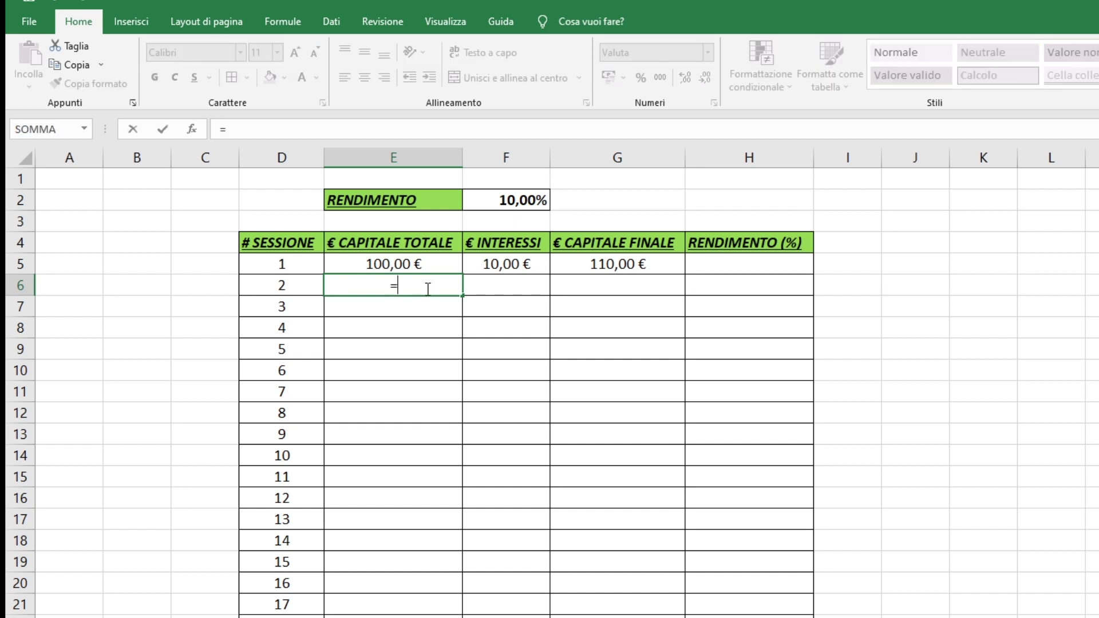
pyautogui.click(608, 265)
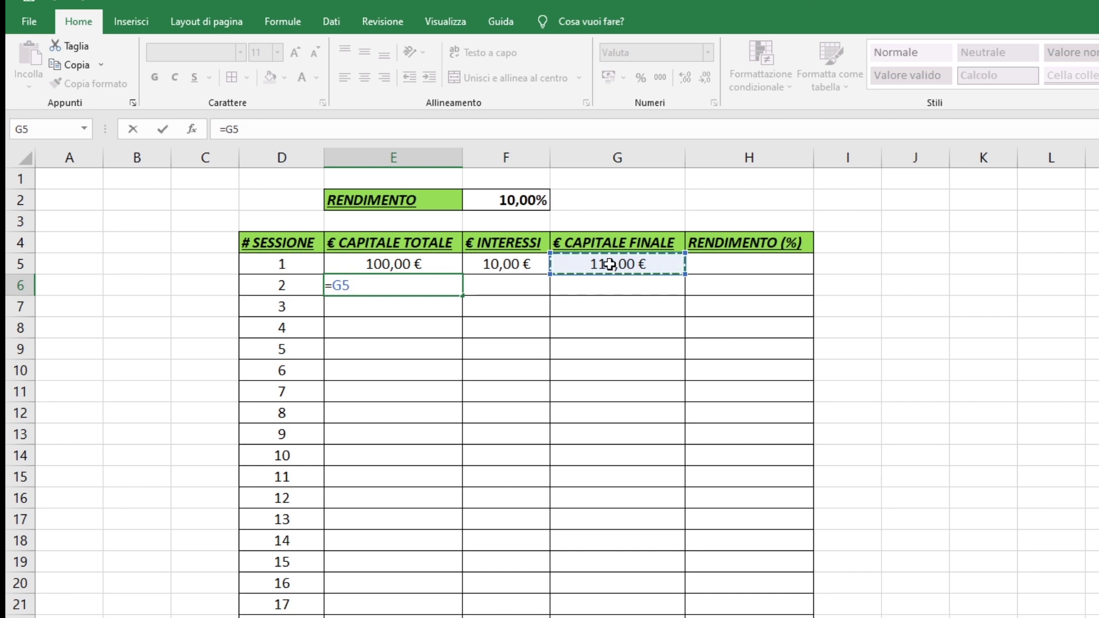
pyautogui.press('Return')
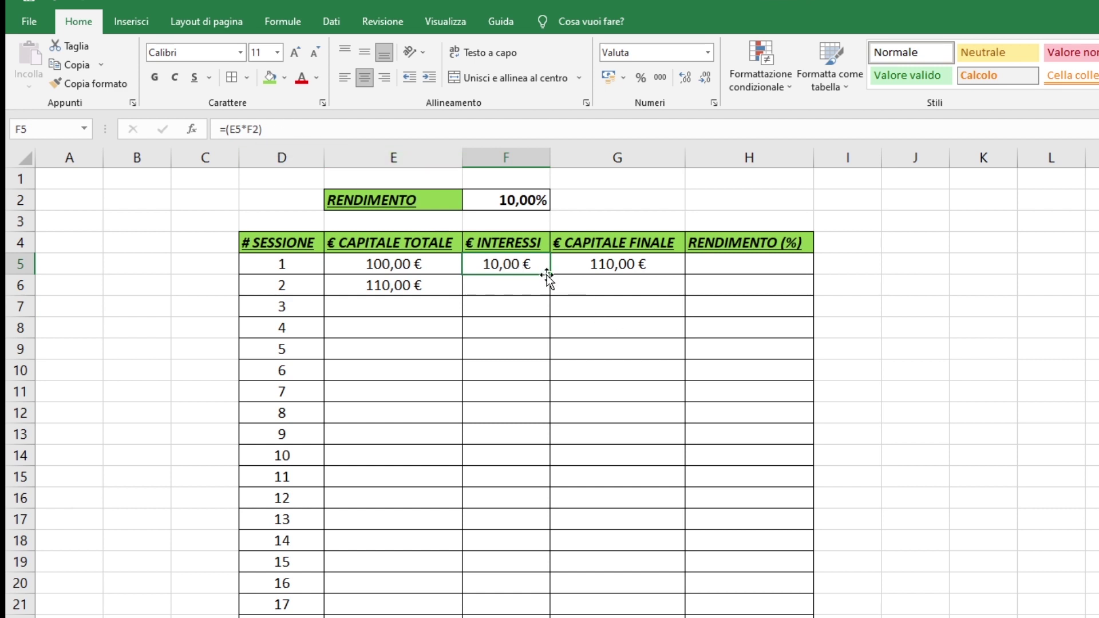
pyautogui.moveTo(552, 275); pyautogui.dragTo(553, 301)
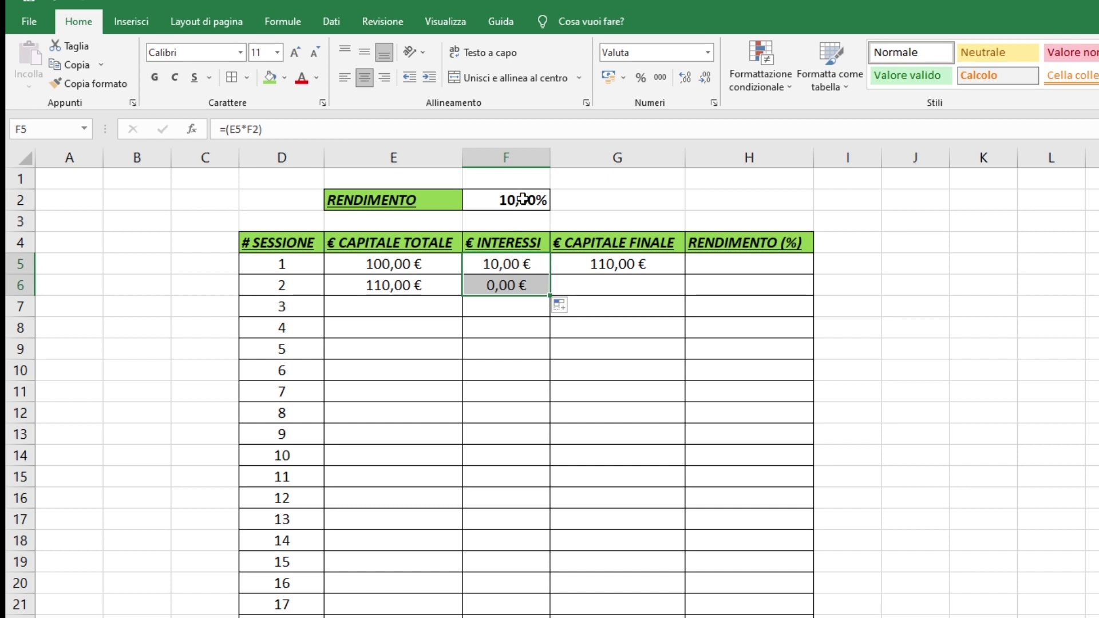
pyautogui.click(606, 198)
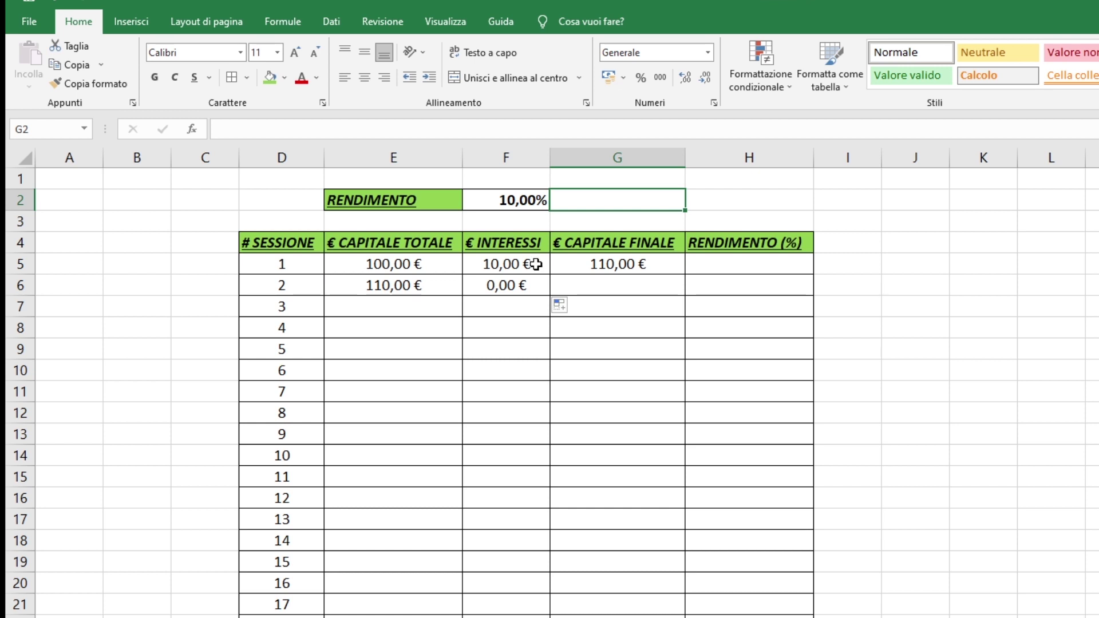
# - Inspect the interest formulas in F5 and F6 to find why session 2's interest is zero
pyautogui.doubleClick(536, 263)
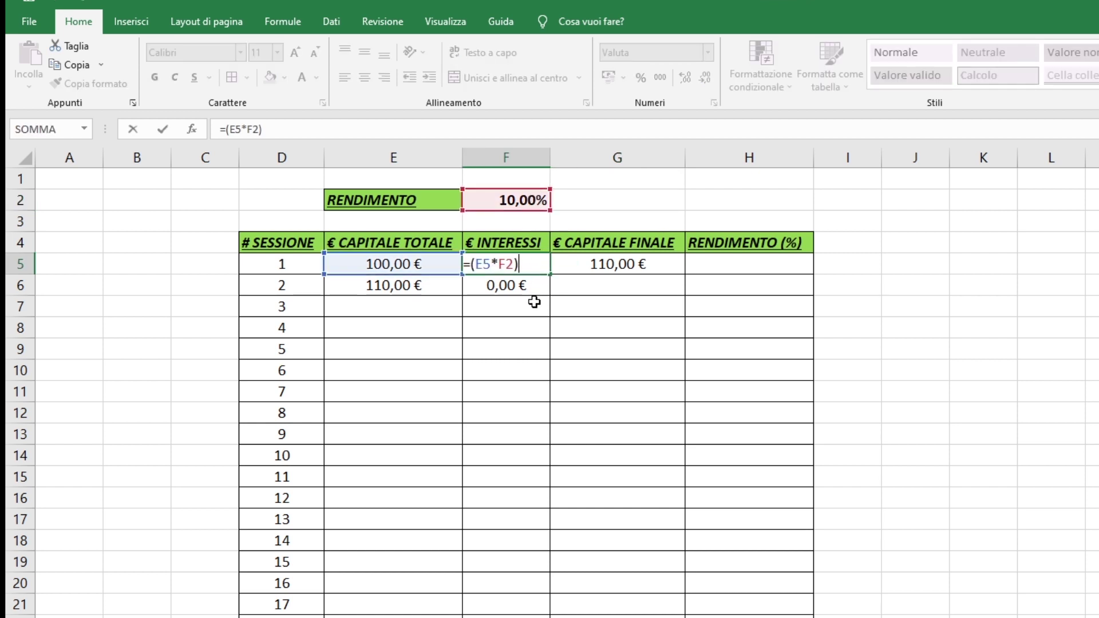
pyautogui.click(525, 286)
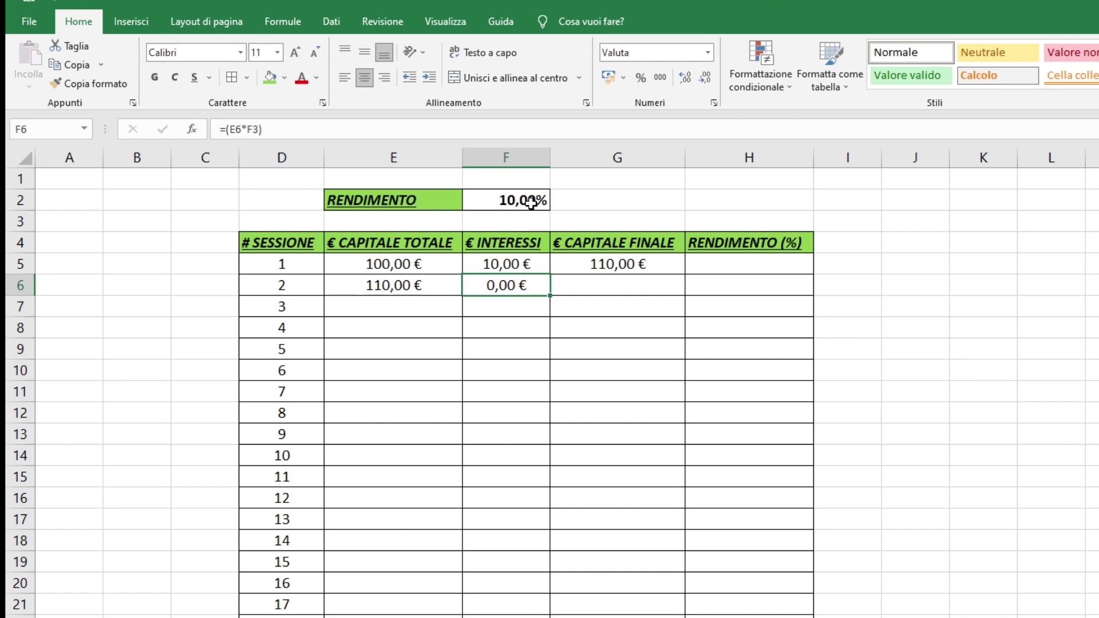
pyautogui.doubleClick(521, 286)
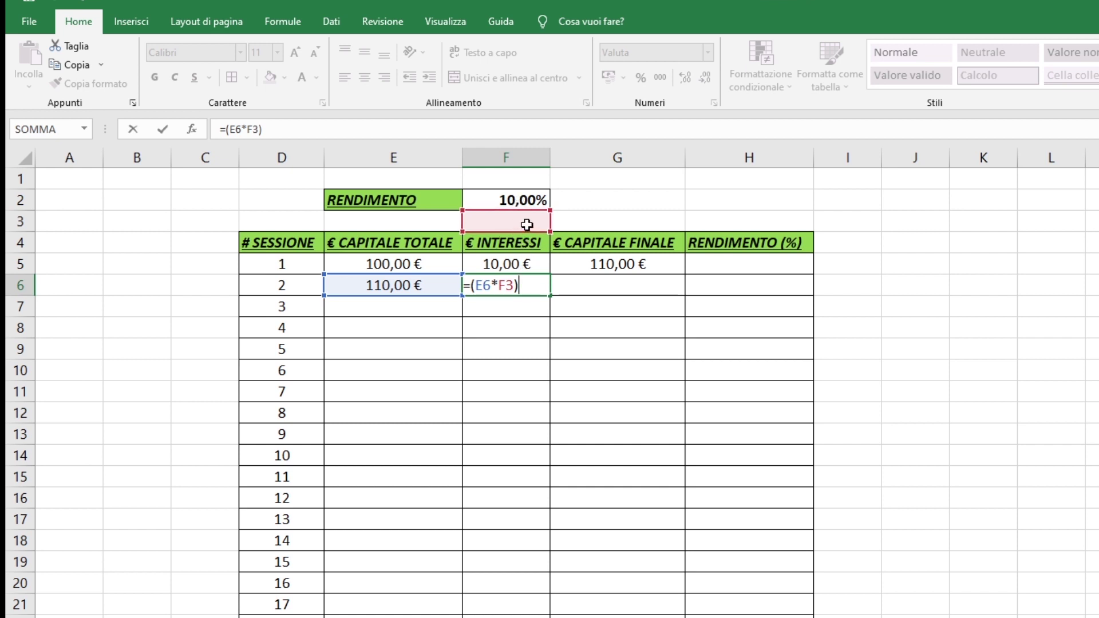
pyautogui.click(537, 264)
# - Lock the rate as $F$2 in F5's interest formula and copy it to F6, giving 11,00 €
pyautogui.doubleClick(537, 264)
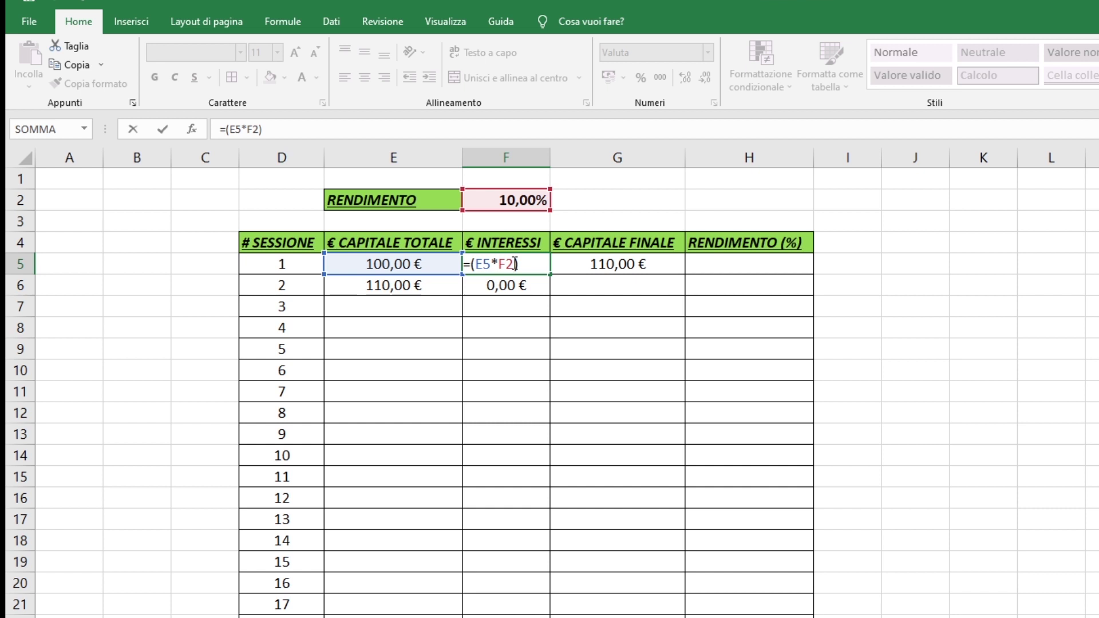
pyautogui.press('F4')
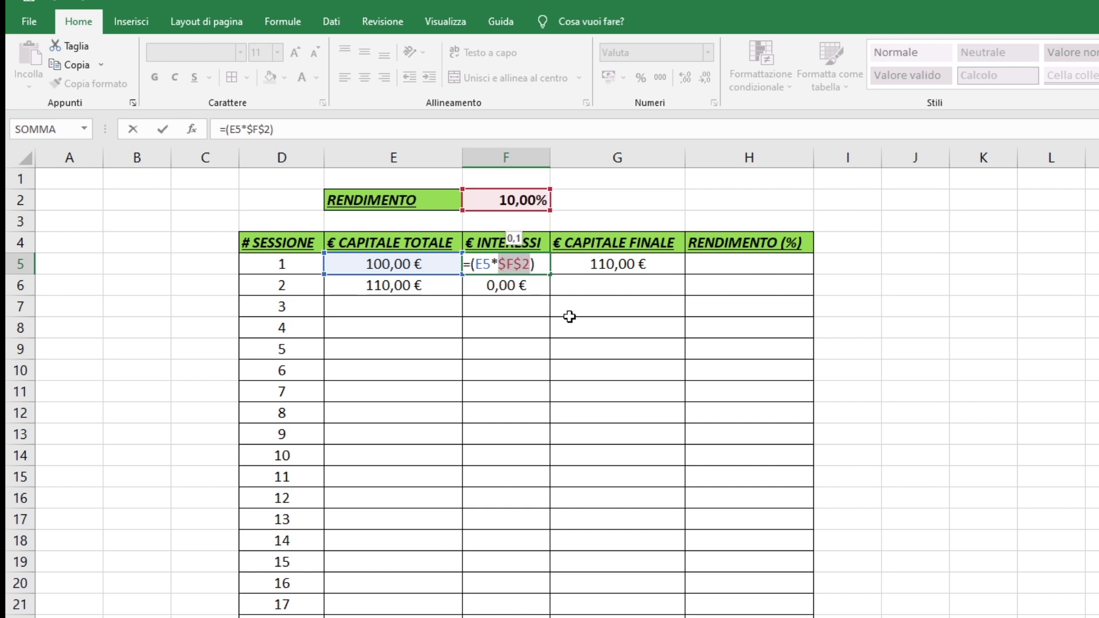
pyautogui.press('Return')
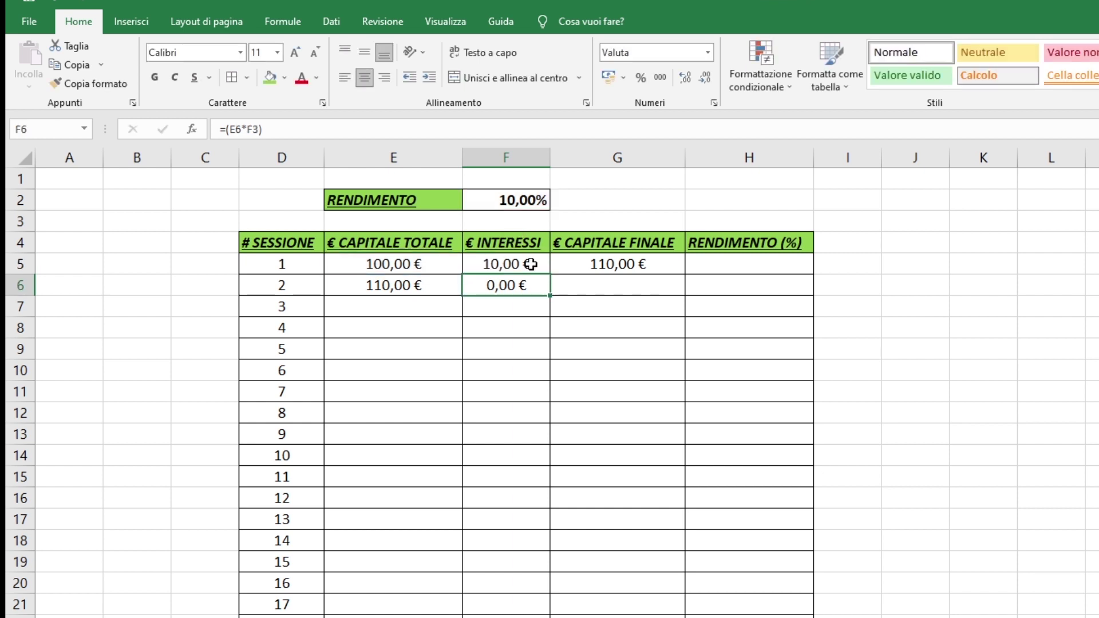
pyautogui.click(531, 263)
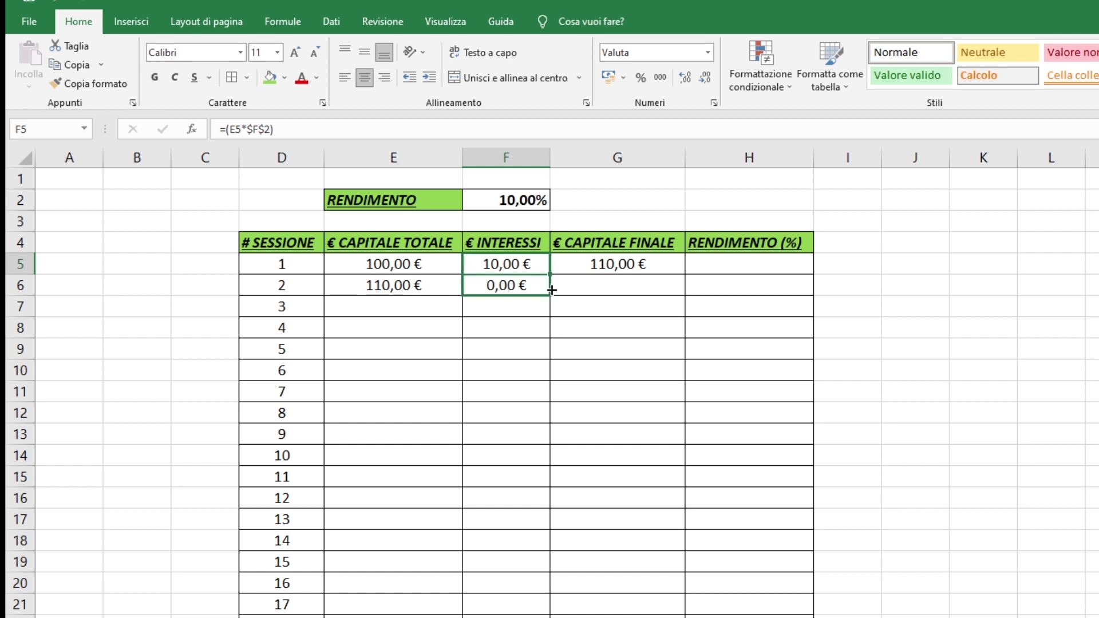
pyautogui.moveTo(550, 276); pyautogui.dragTo(551, 294)
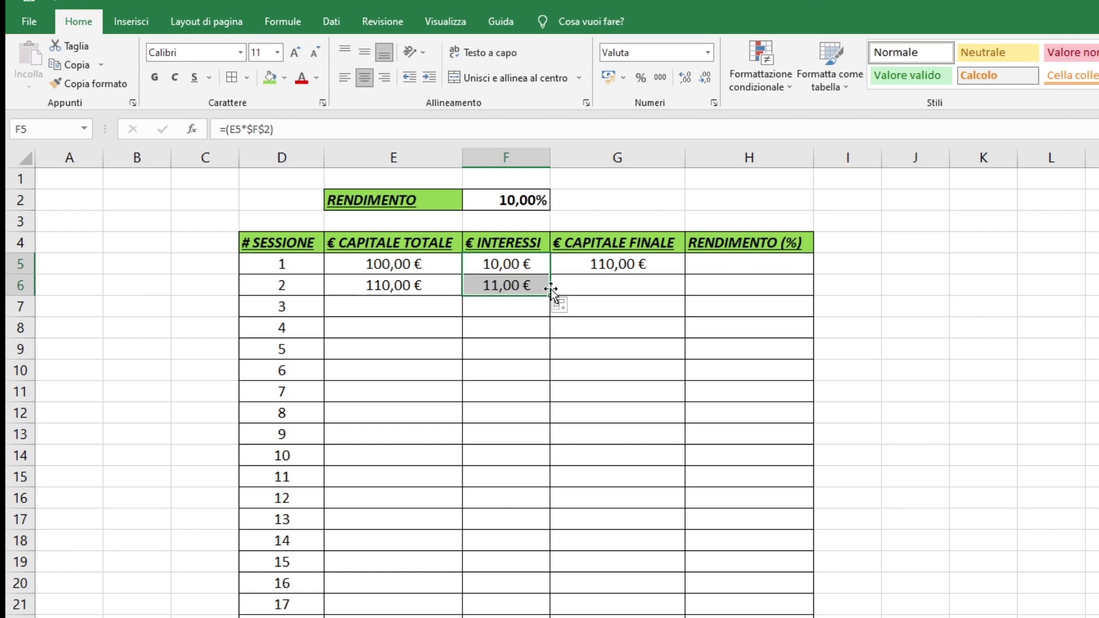
pyautogui.doubleClick(512, 285)
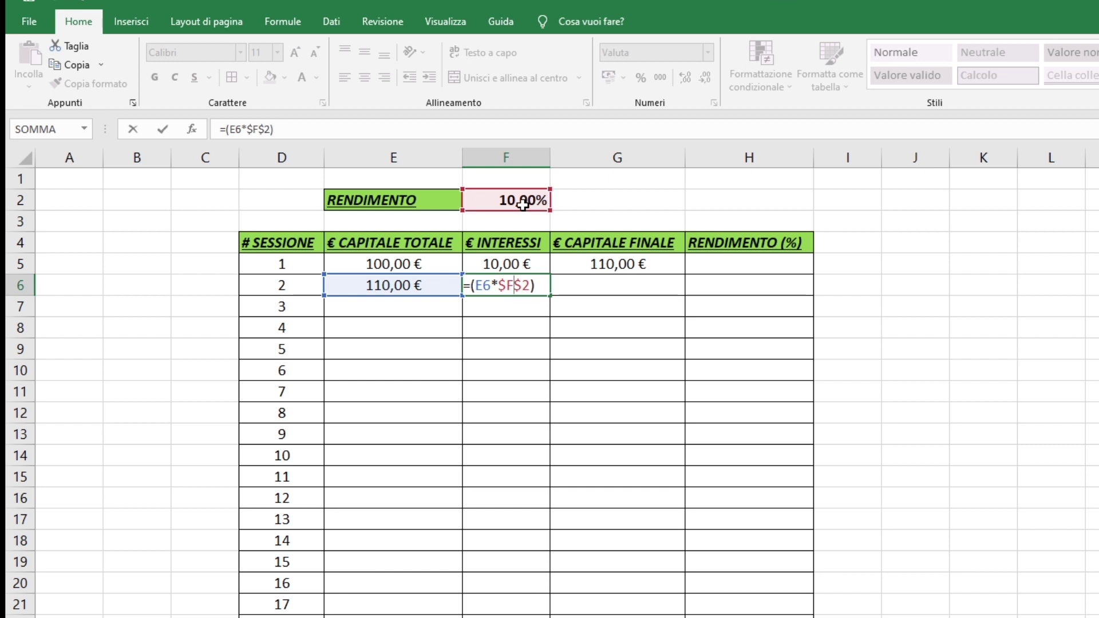
pyautogui.press('Return')
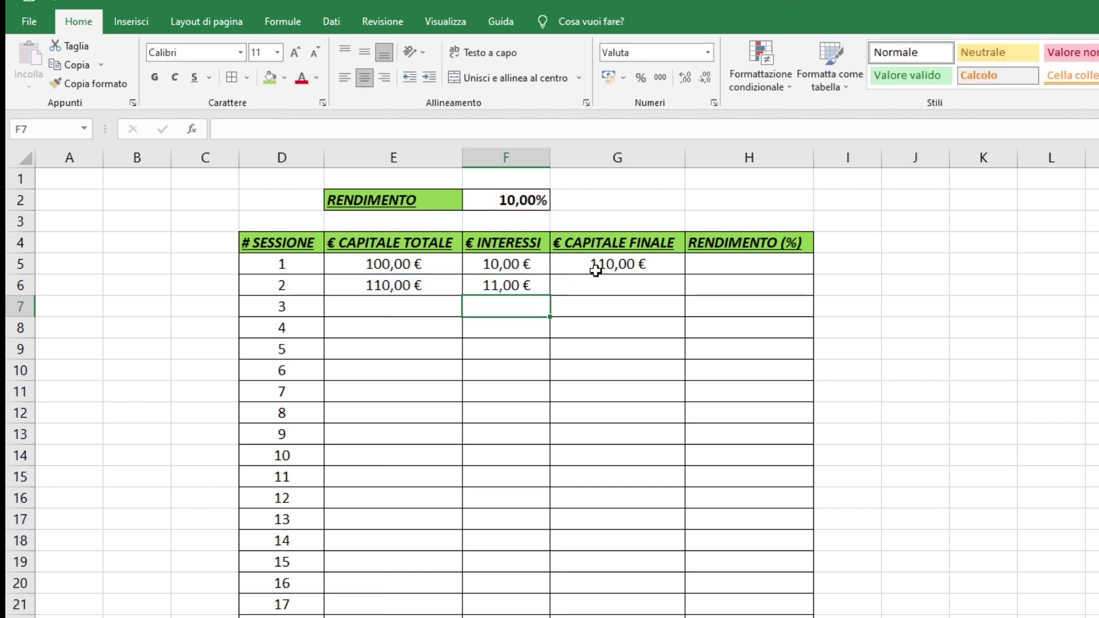
pyautogui.click(633, 263)
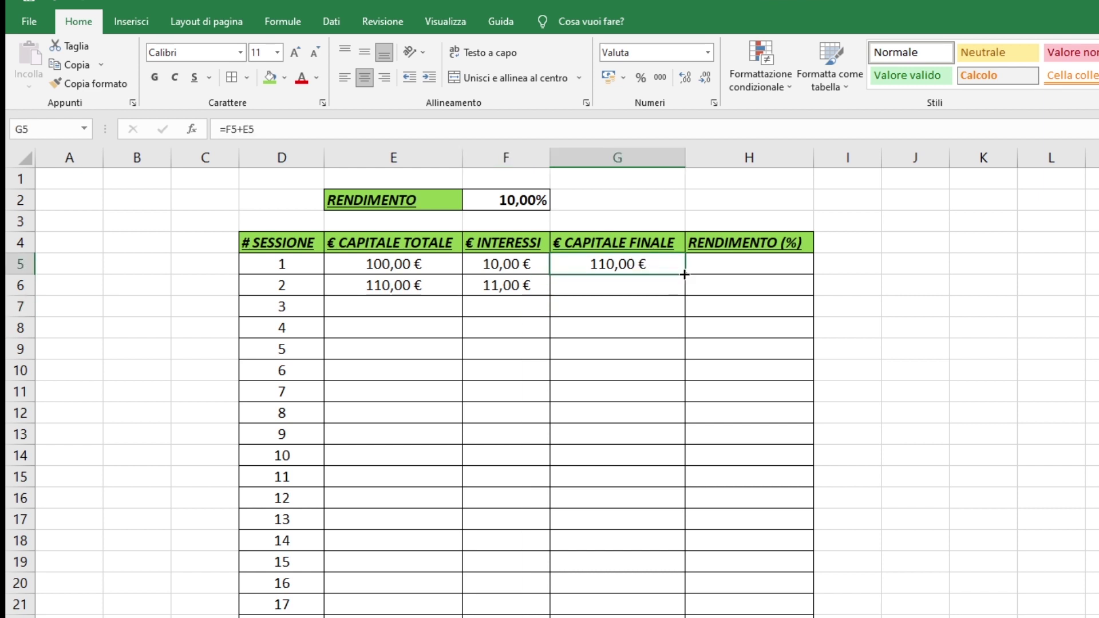
# - Copy the final capital formula into G6 and fill it down to row 15
pyautogui.moveTo(685, 274); pyautogui.dragTo(684, 301)
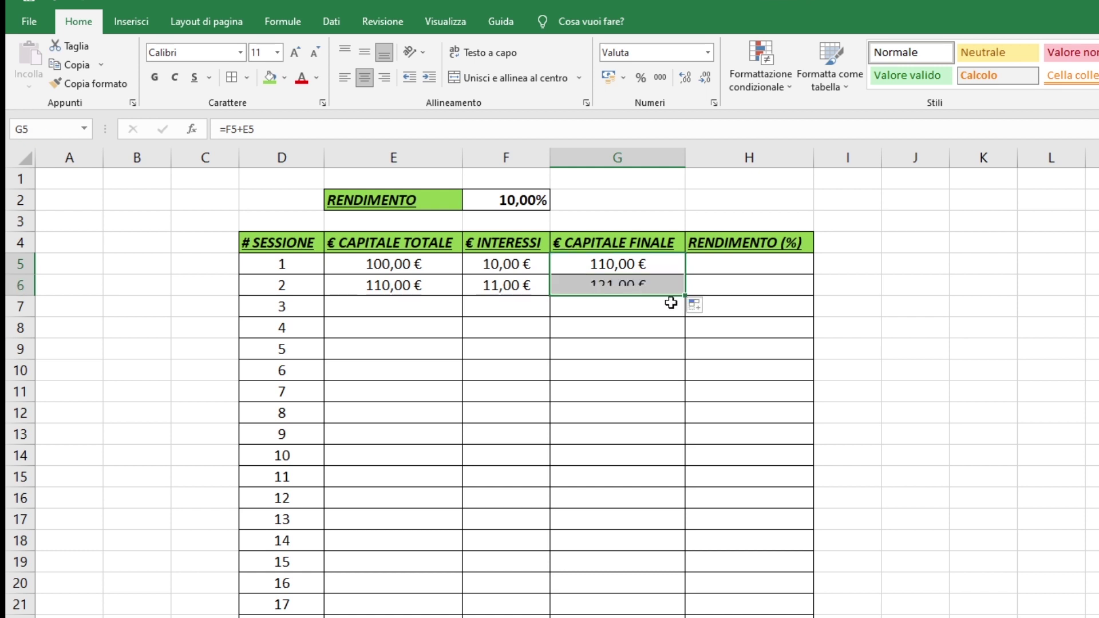
pyautogui.doubleClick(635, 285)
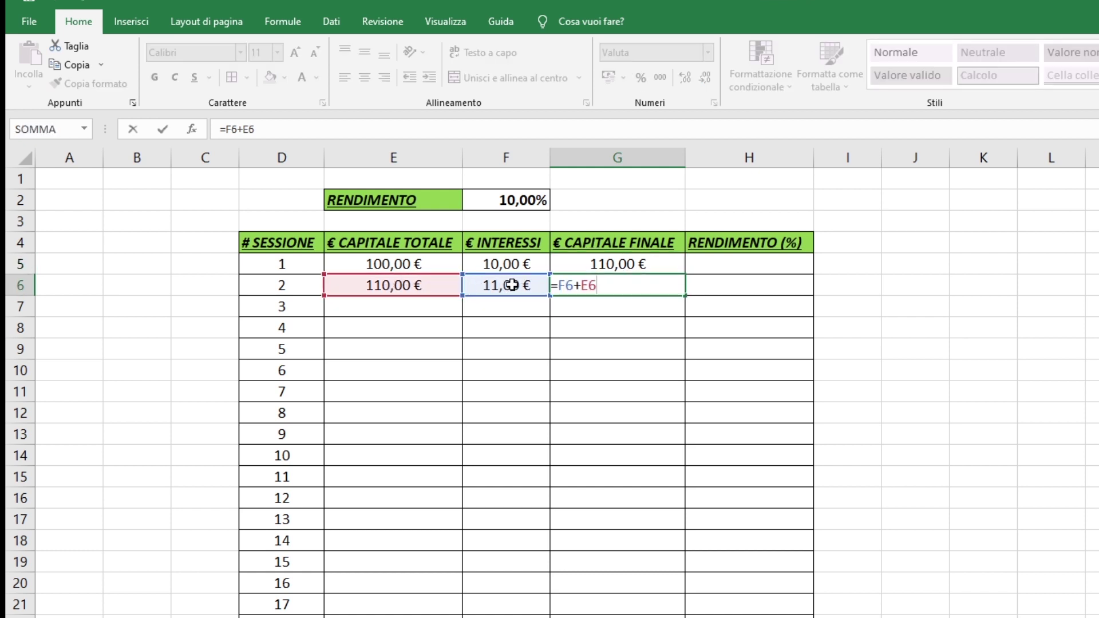
pyautogui.press('Escape')
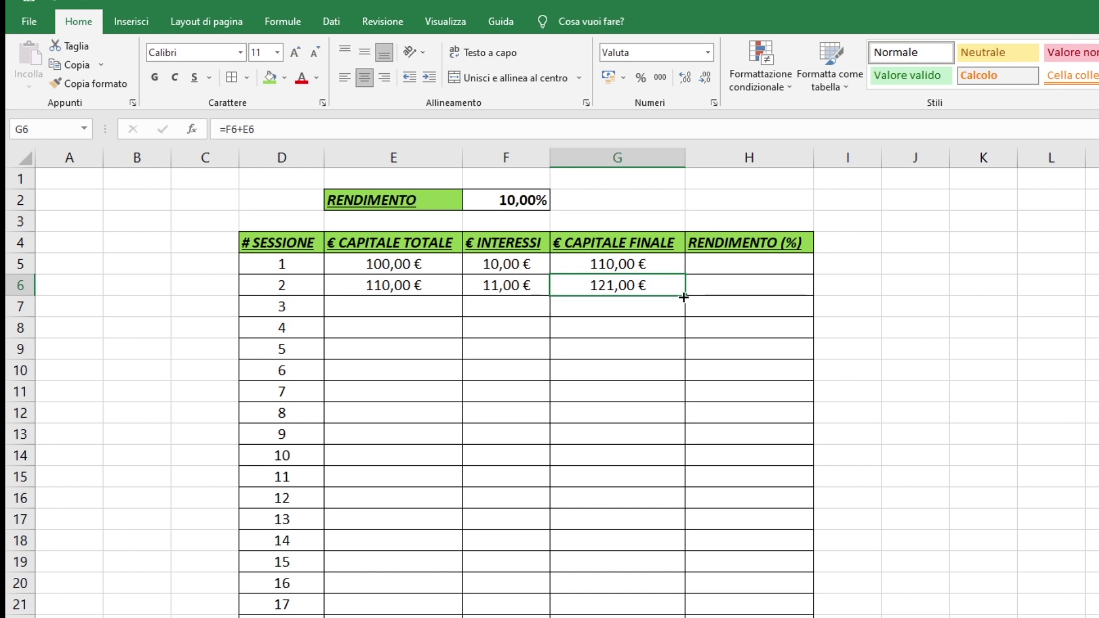
pyautogui.moveTo(685, 295); pyautogui.dragTo(659, 483)
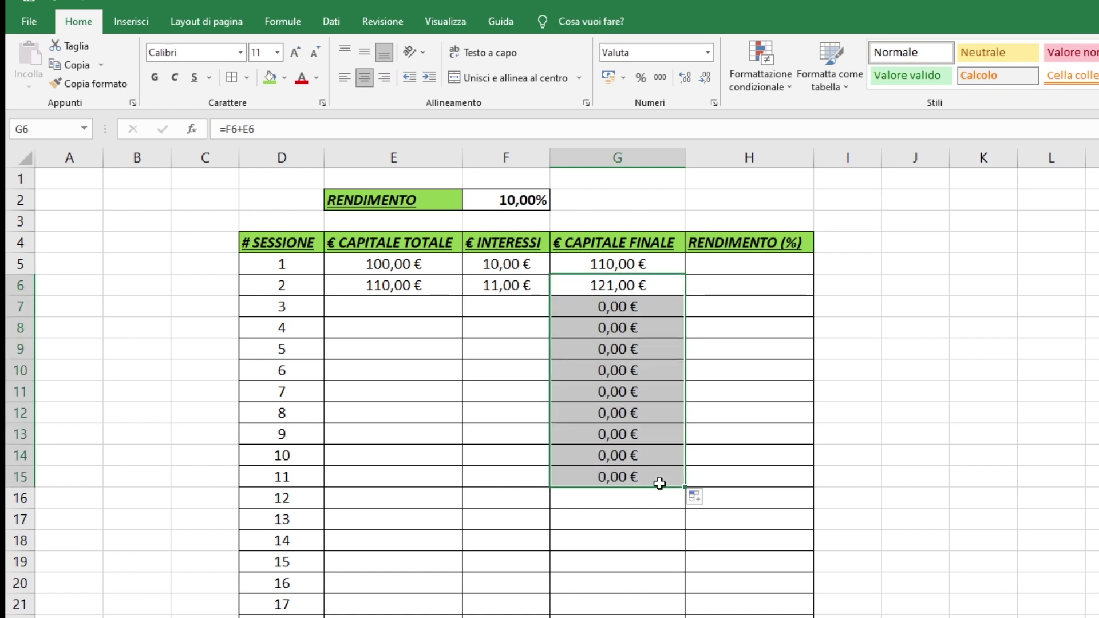
pyautogui.moveTo(409, 474); pyautogui.dragTo(503, 474)
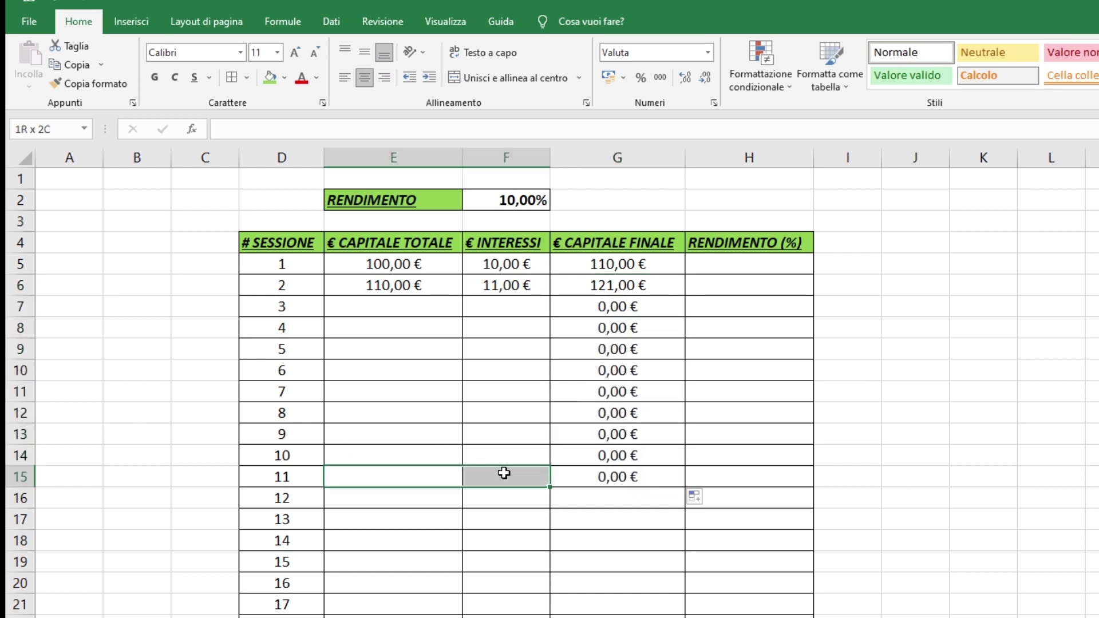
pyautogui.doubleClick(630, 476)
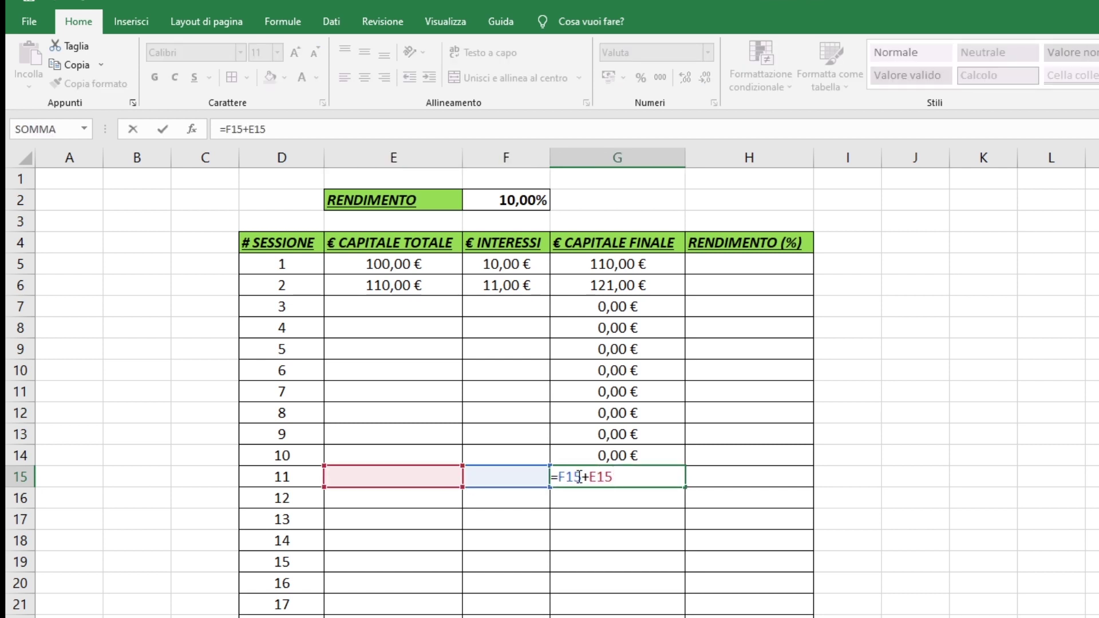
pyautogui.press('Return')
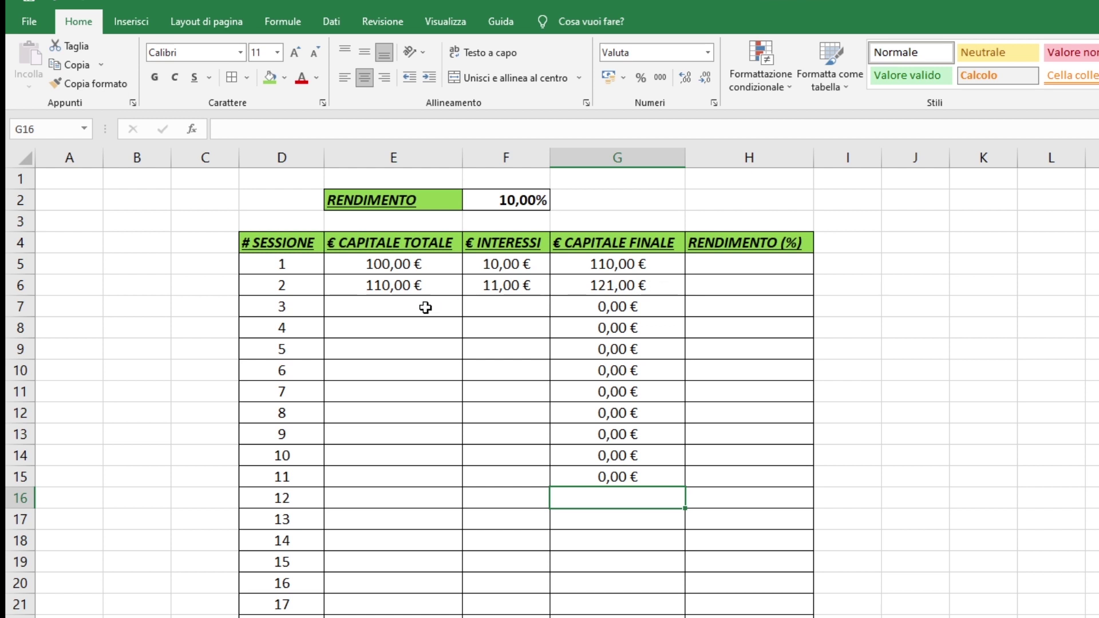
# - Extend the E6 capital and F6 interest formulas down to session 3 in row 7
pyautogui.click(405, 311)
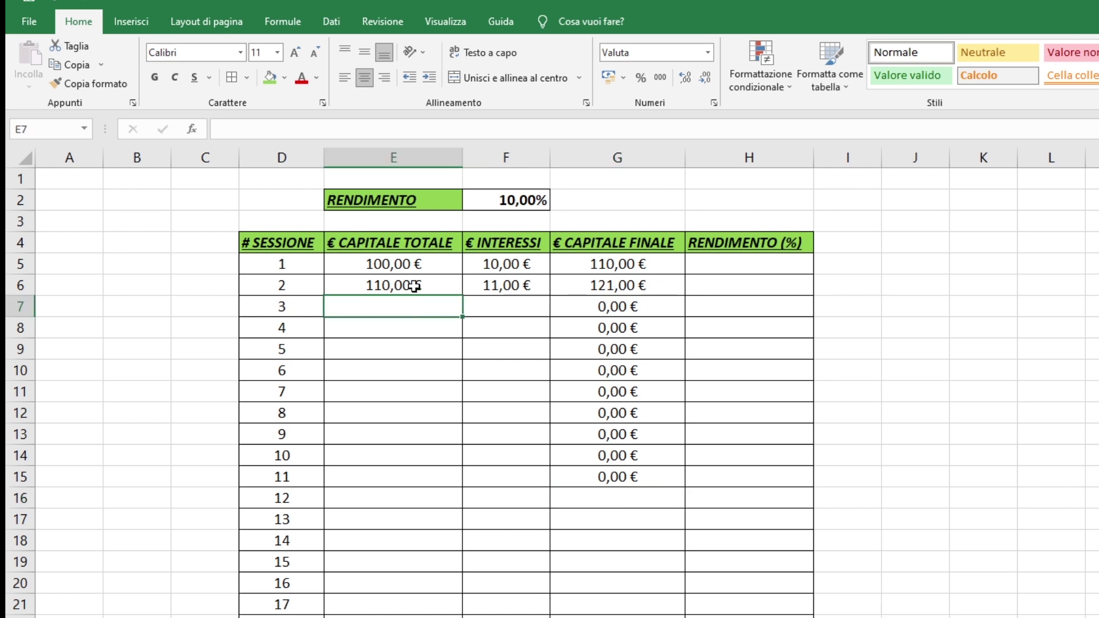
pyautogui.click(413, 286)
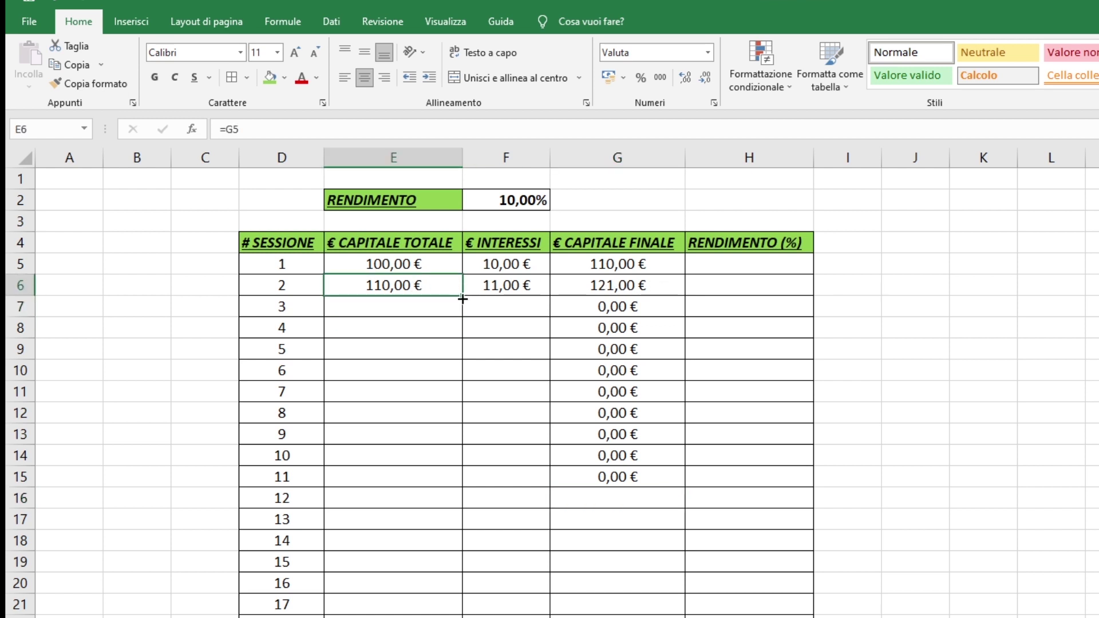
pyautogui.moveTo(463, 296); pyautogui.dragTo(463, 316)
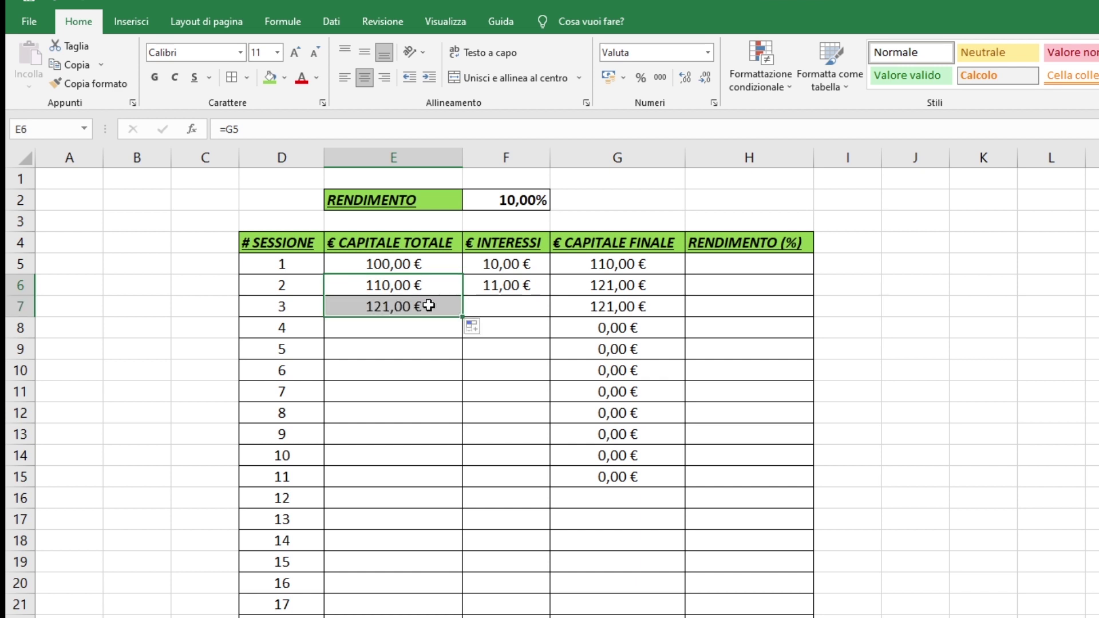
pyautogui.click(505, 289)
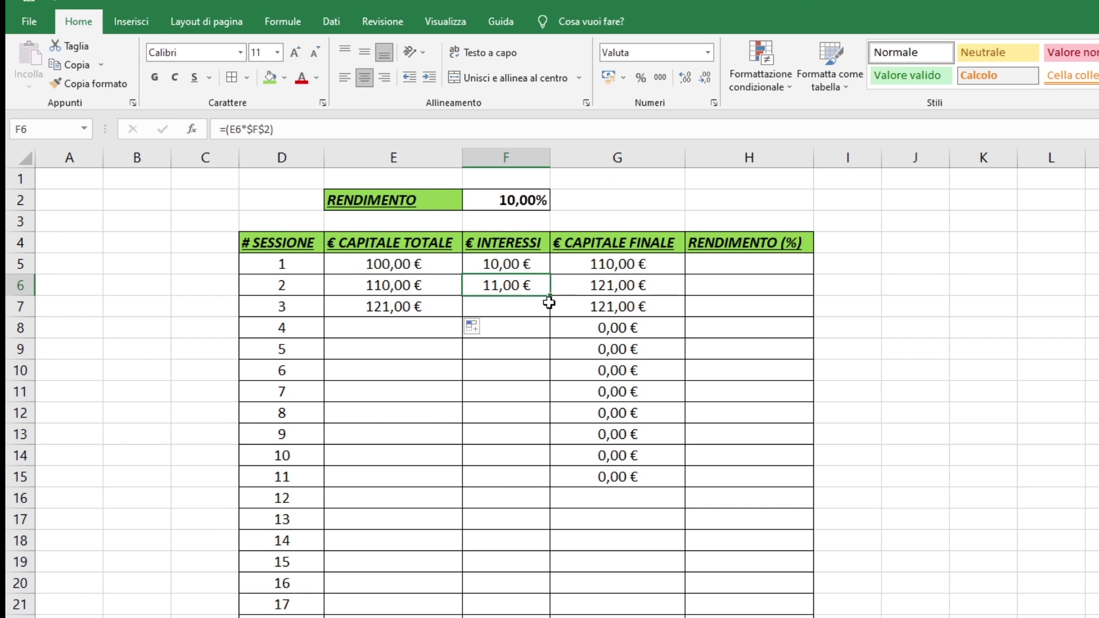
pyautogui.moveTo(550, 298); pyautogui.dragTo(551, 317)
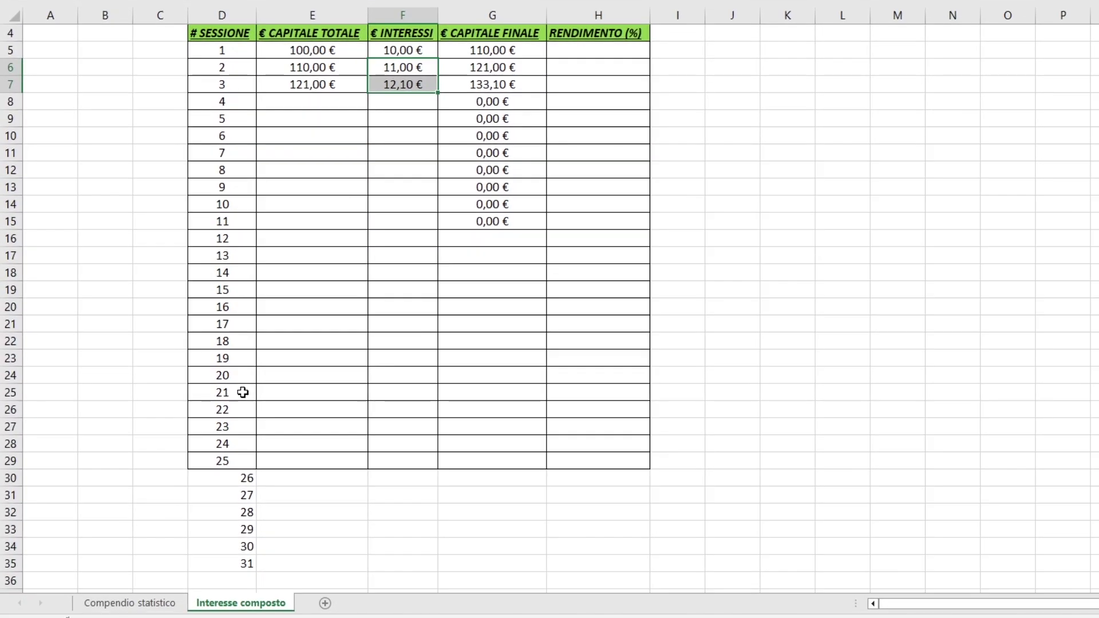
# - Continue the session numbering in column D down to 50
pyautogui.moveTo(242, 374)
pyautogui.mouseDown()
pyautogui.moveTo(244, 595)
pyautogui.moveTo(233, 448)
pyautogui.moveTo(241, 366)
pyautogui.mouseUp()
pyautogui.scroll(11, 307, 343)
pyautogui.scroll(1, 307, 341)
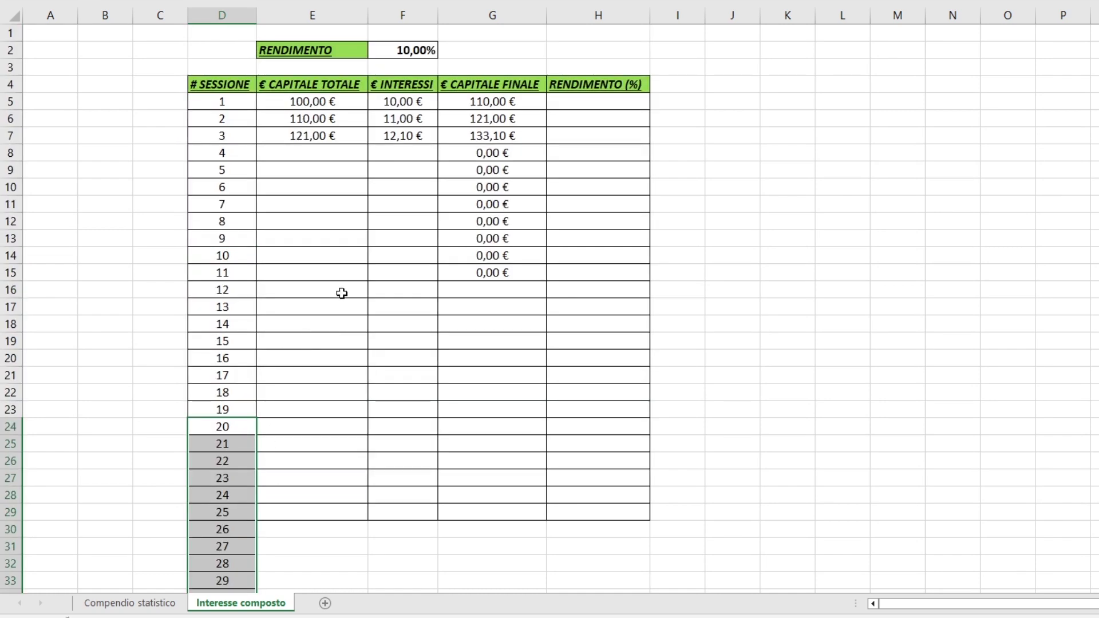
# - Select the empty bordered table rows, then the session 2–3 capital and interest formulas
pyautogui.moveTo(326, 165)
pyautogui.mouseDown()
pyautogui.moveTo(437, 166)
pyautogui.moveTo(591, 206)
pyautogui.moveTo(630, 589)
pyautogui.mouseUp()
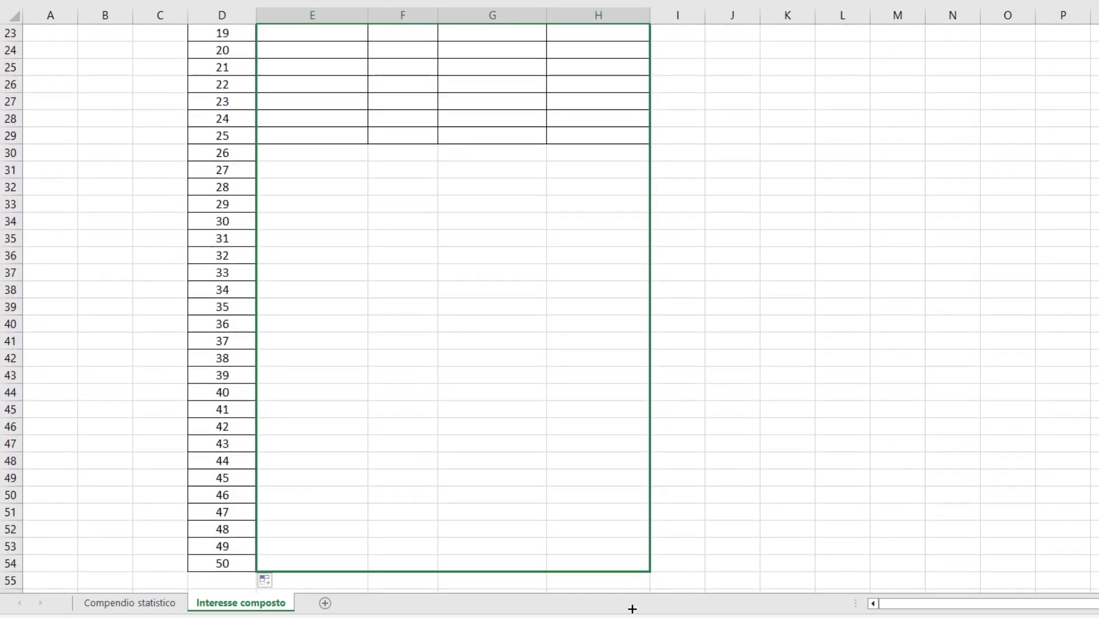
pyautogui.scroll(-2, 618, 564)
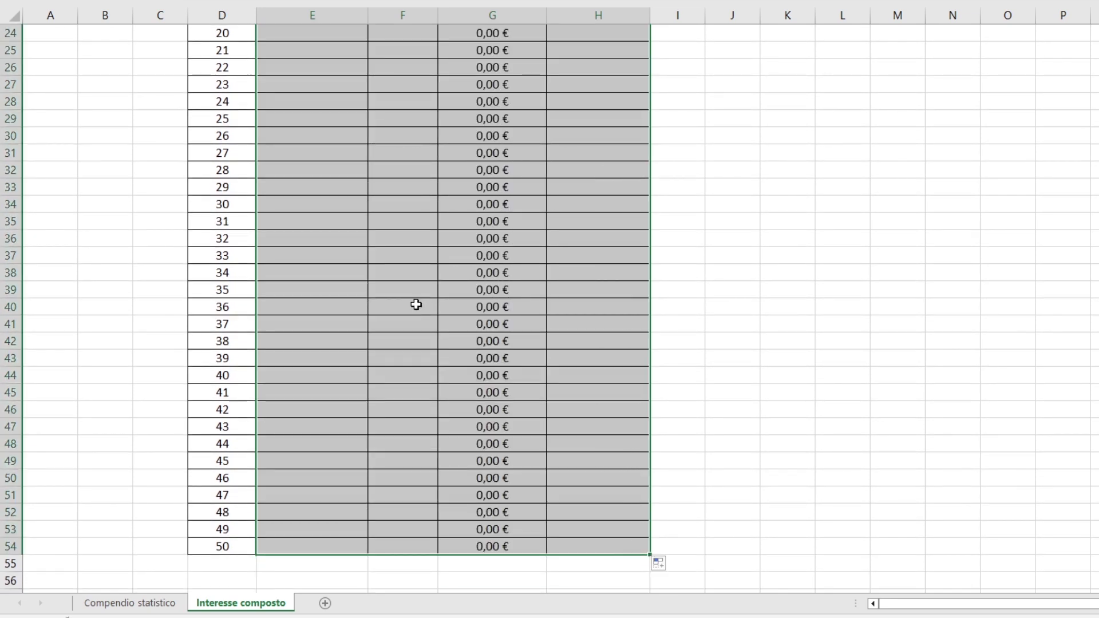
pyautogui.scroll(5, 419, 306)
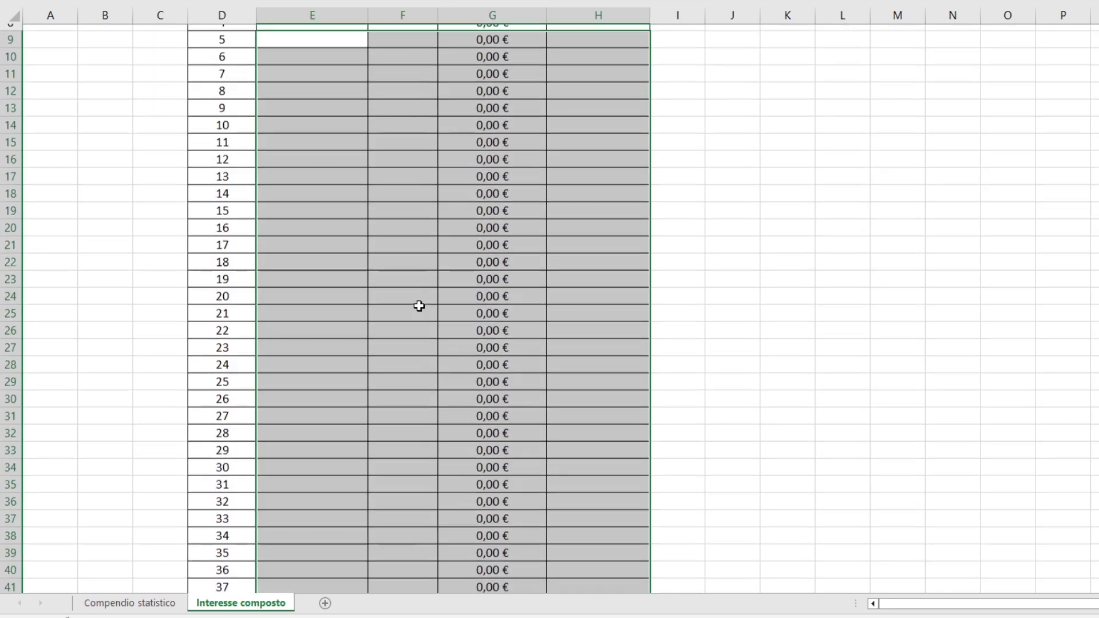
pyautogui.scroll(3, 418, 306)
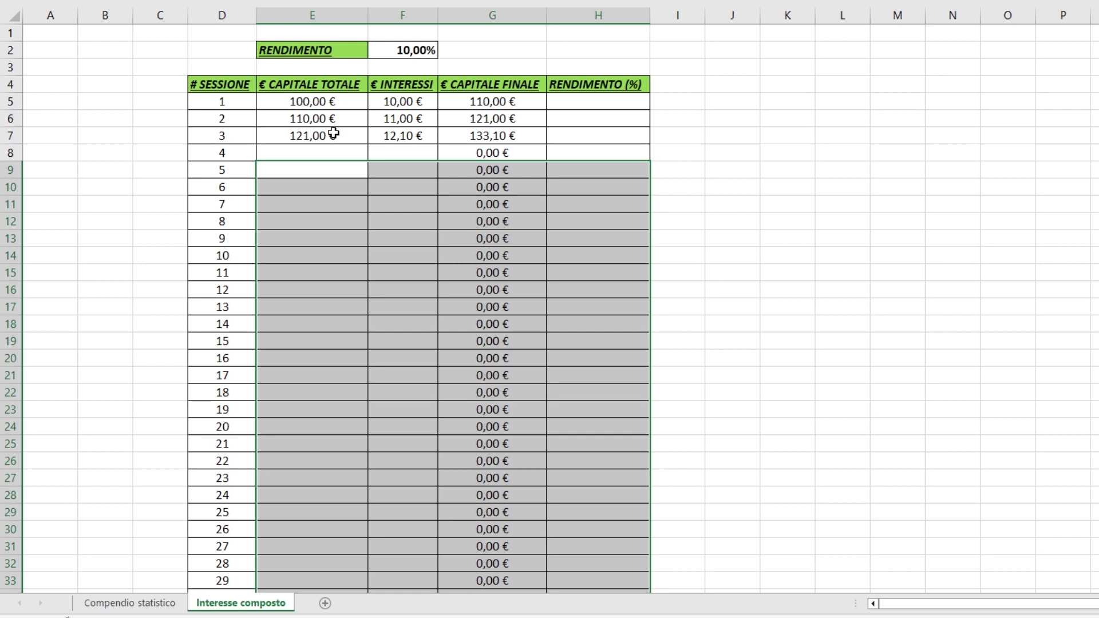
pyautogui.moveTo(333, 118)
pyautogui.mouseDown()
pyautogui.moveTo(405, 133)
pyautogui.moveTo(432, 351)
pyautogui.moveTo(430, 581)
pyautogui.mouseUp()
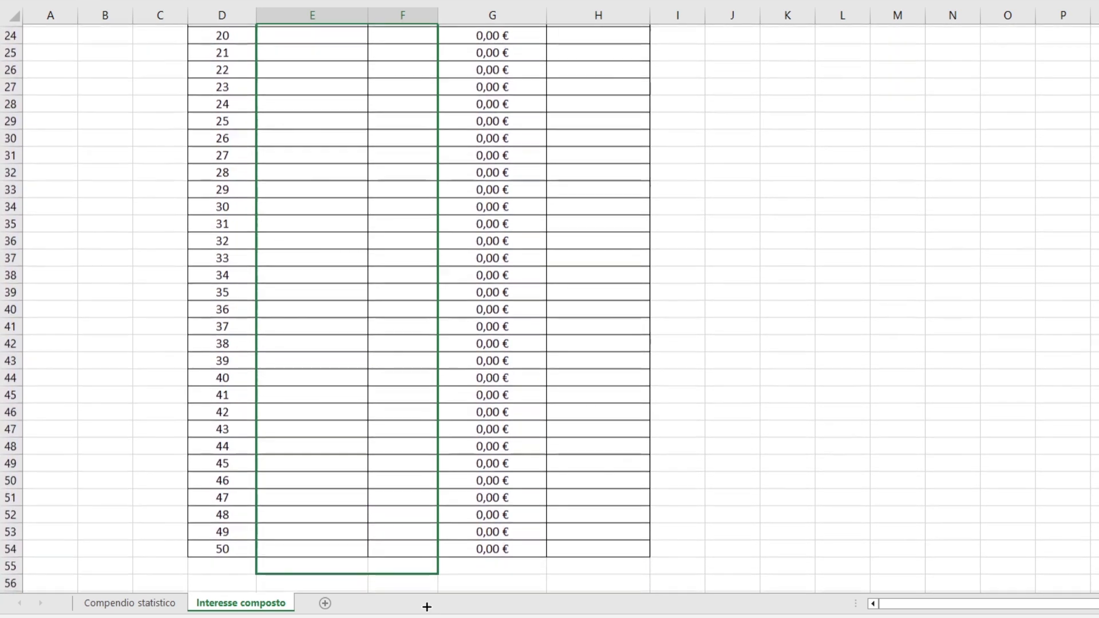
# - Fill the capital and interest formulas down through session 50 in row 54
pyautogui.moveTo(430, 581); pyautogui.dragTo(420, 538)
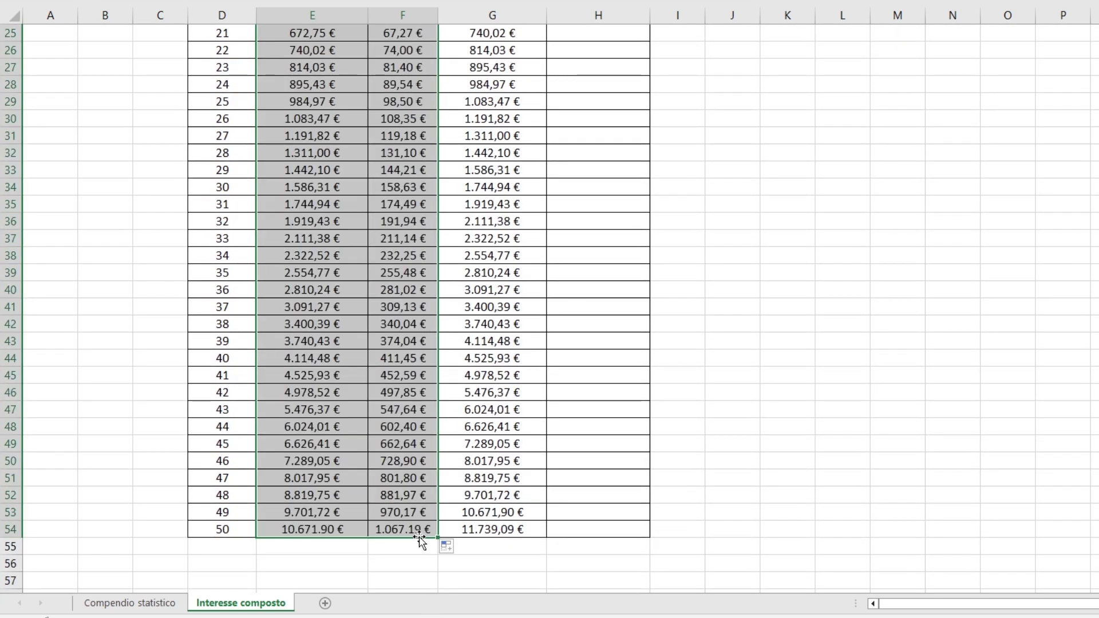
pyautogui.click(385, 424)
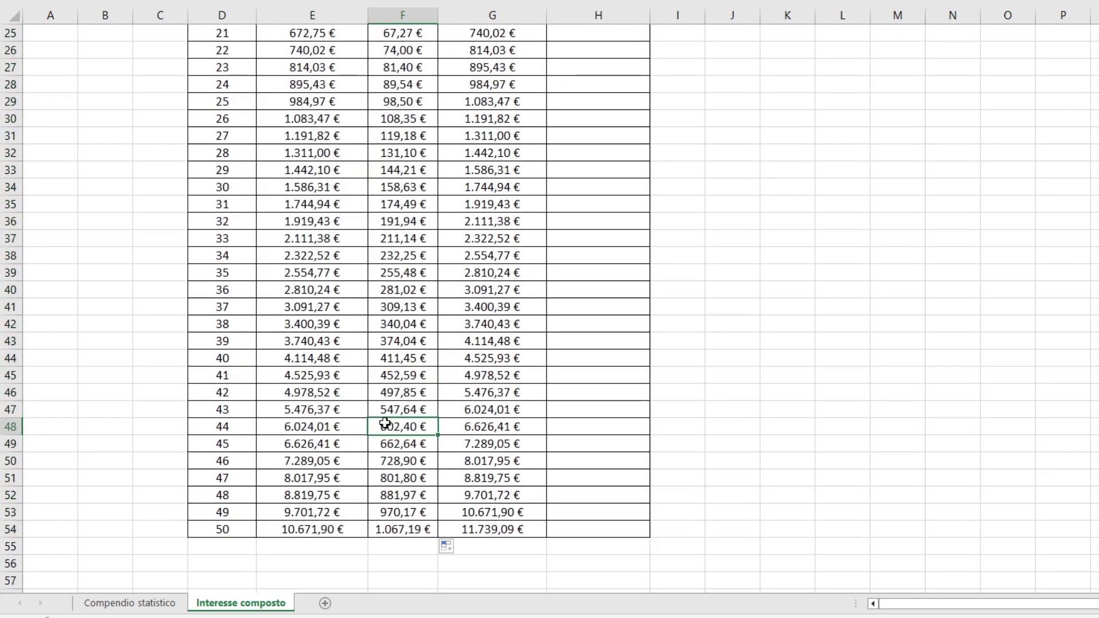
pyautogui.keyDown('ctrl'); pyautogui.scroll(1, 385, 424); pyautogui.keyUp('ctrl')
pyautogui.scroll(6, 385, 423)
pyautogui.scroll(3, 385, 420)
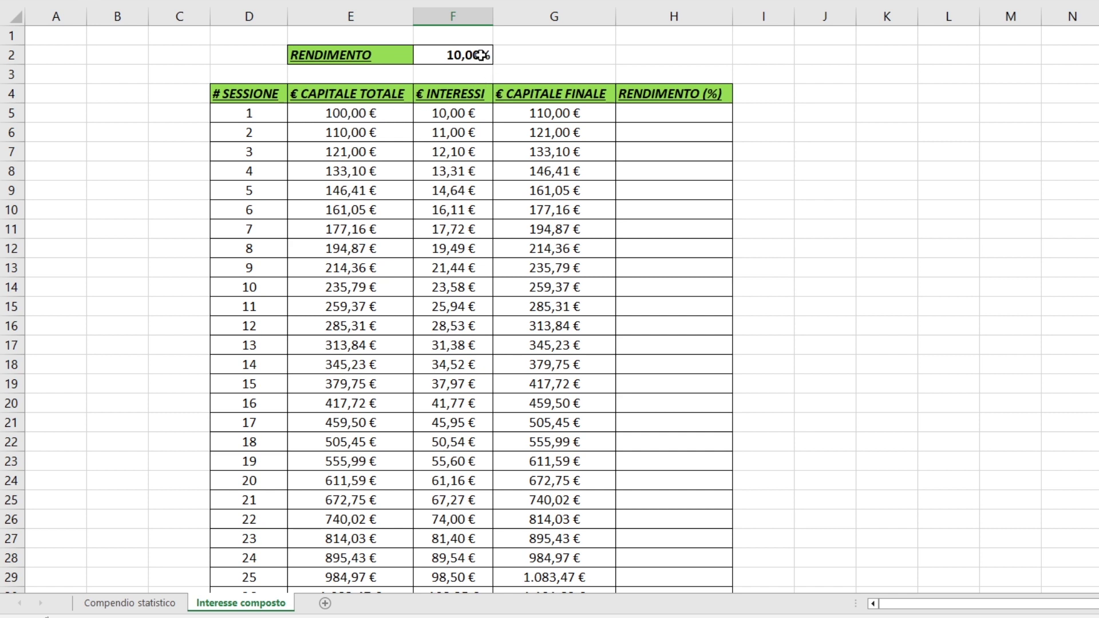
# - Check the table's results, with session 50 reaching 11.739,09 € final capital
pyautogui.click(360, 115)
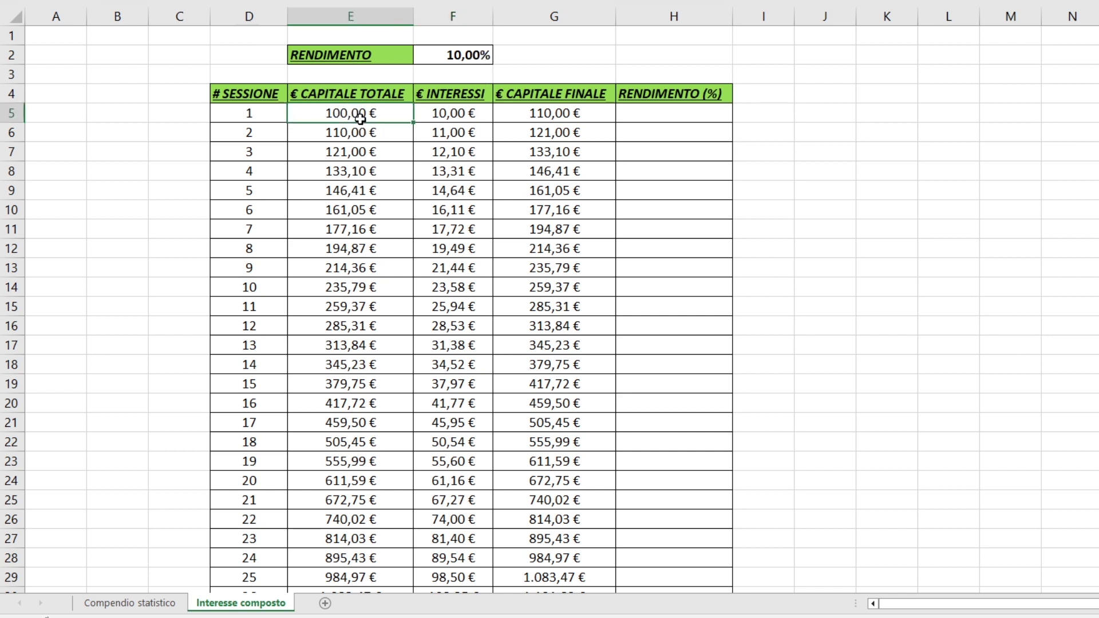
pyautogui.scroll(-1, 361, 132)
pyautogui.scroll(-7, 357, 173)
pyautogui.scroll(-5, 355, 229)
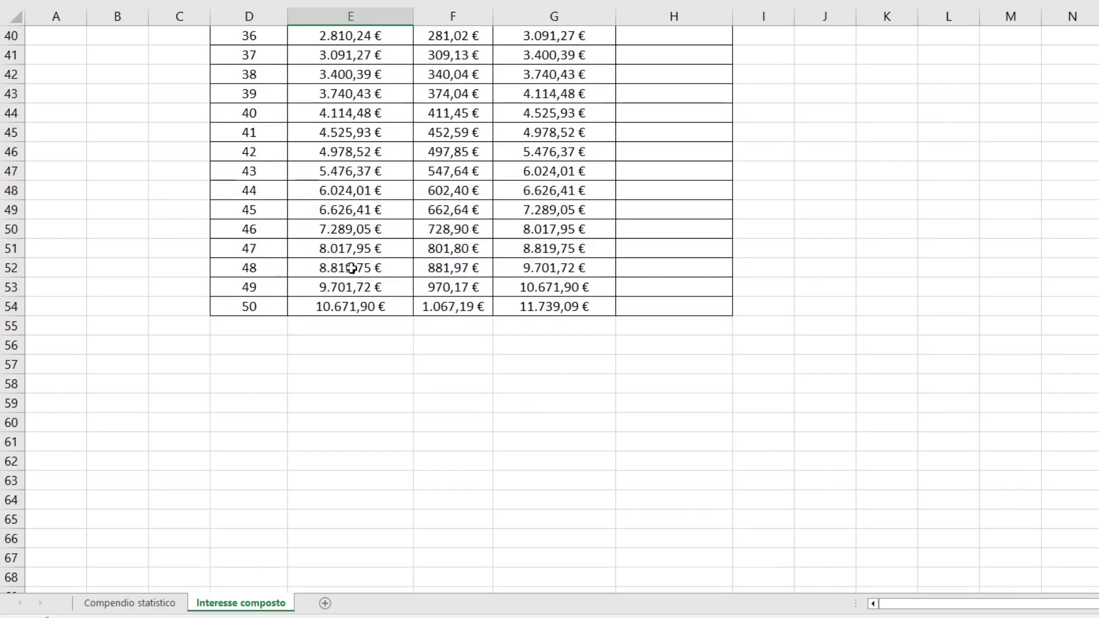
pyautogui.click(571, 293)
pyautogui.click(570, 318)
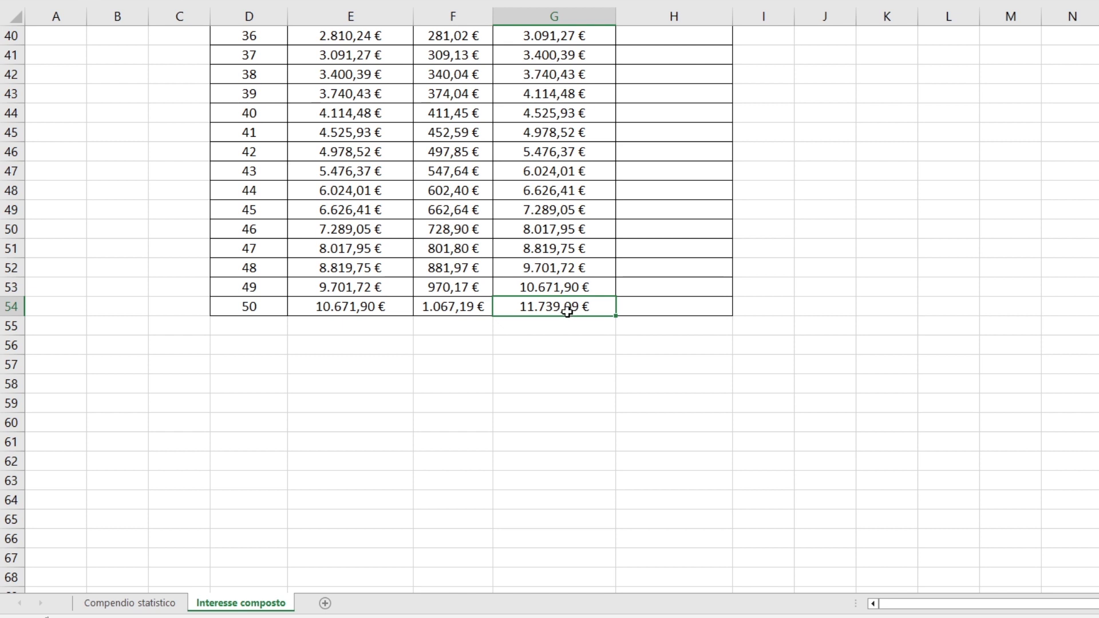
pyautogui.scroll(6, 566, 311)
pyautogui.scroll(4, 511, 288)
pyautogui.scroll(3, 218, 115)
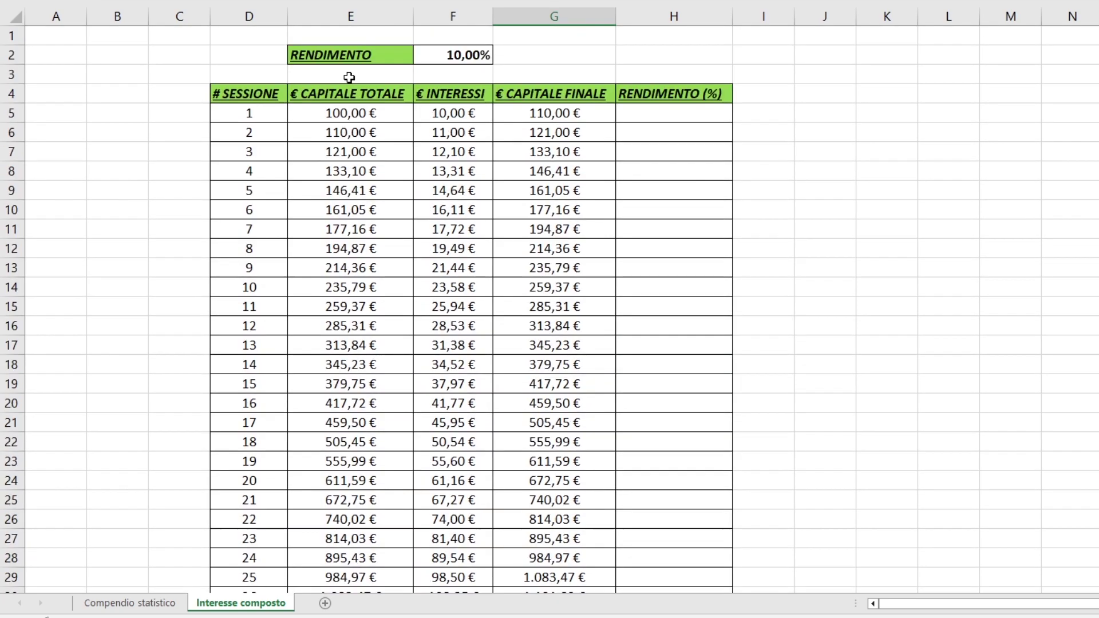
pyautogui.scroll(-2, 687, 343)
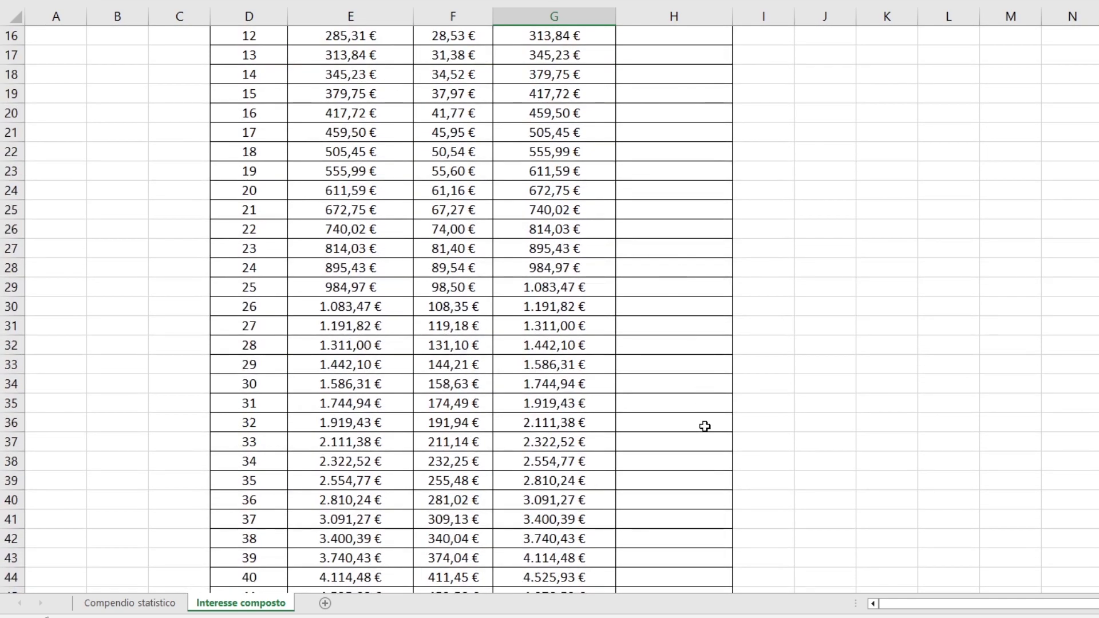
pyautogui.scroll(-4, 712, 452)
pyautogui.scroll(-1, 707, 469)
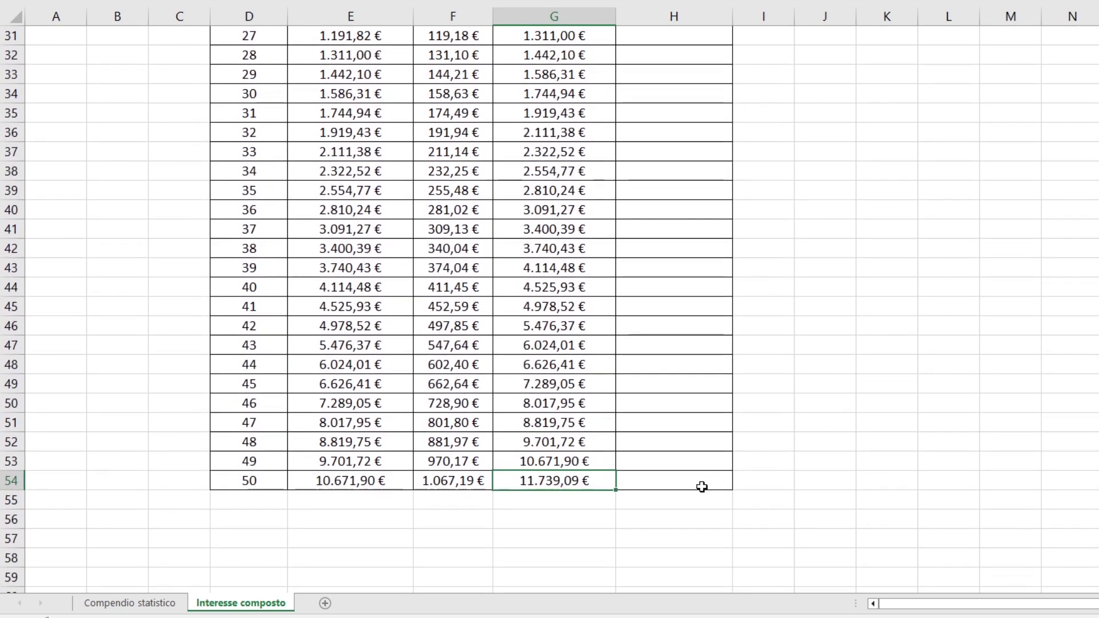
pyautogui.click(703, 487)
pyautogui.scroll(1, 695, 282)
pyautogui.scroll(6, 694, 282)
pyautogui.scroll(3, 695, 284)
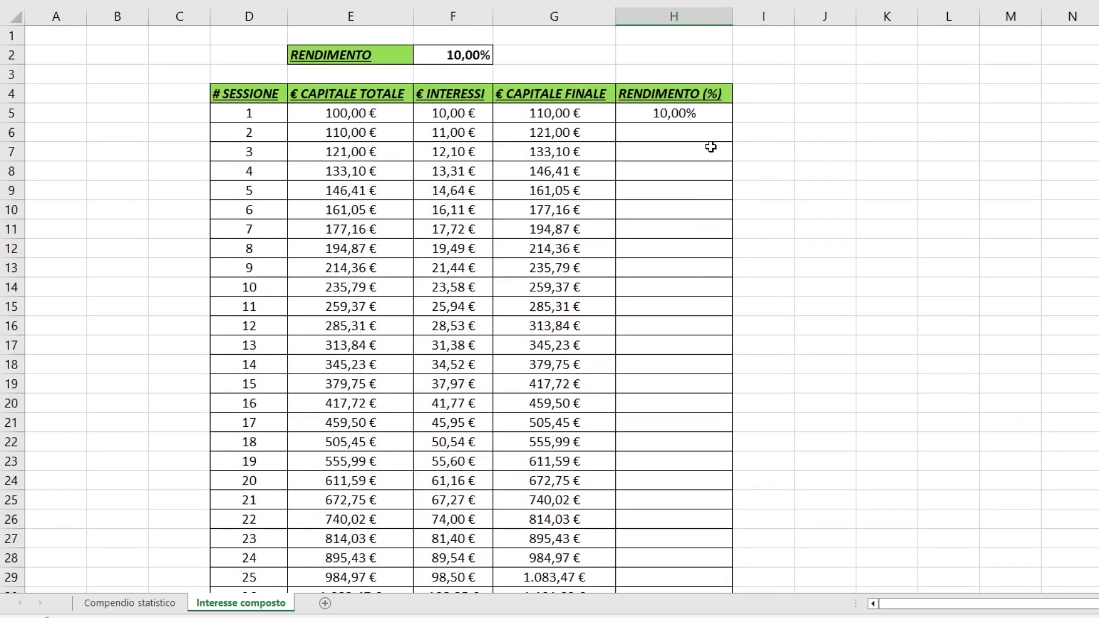
# - Enter the cumulative return formula in H5 for session 1
pyautogui.click(694, 115)
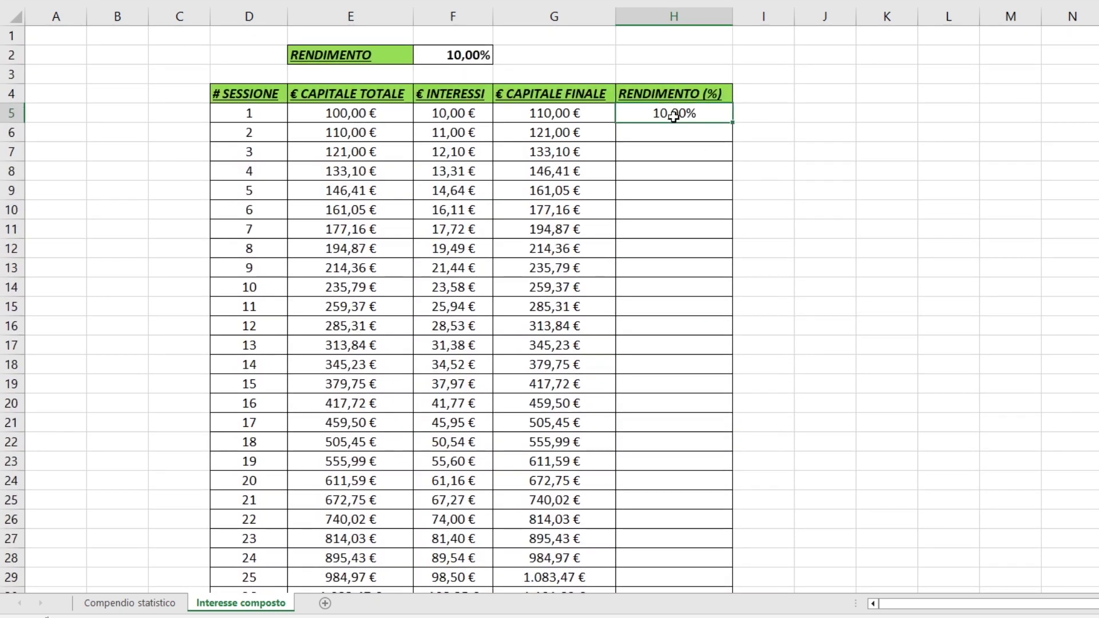
pyautogui.doubleClick(667, 115)
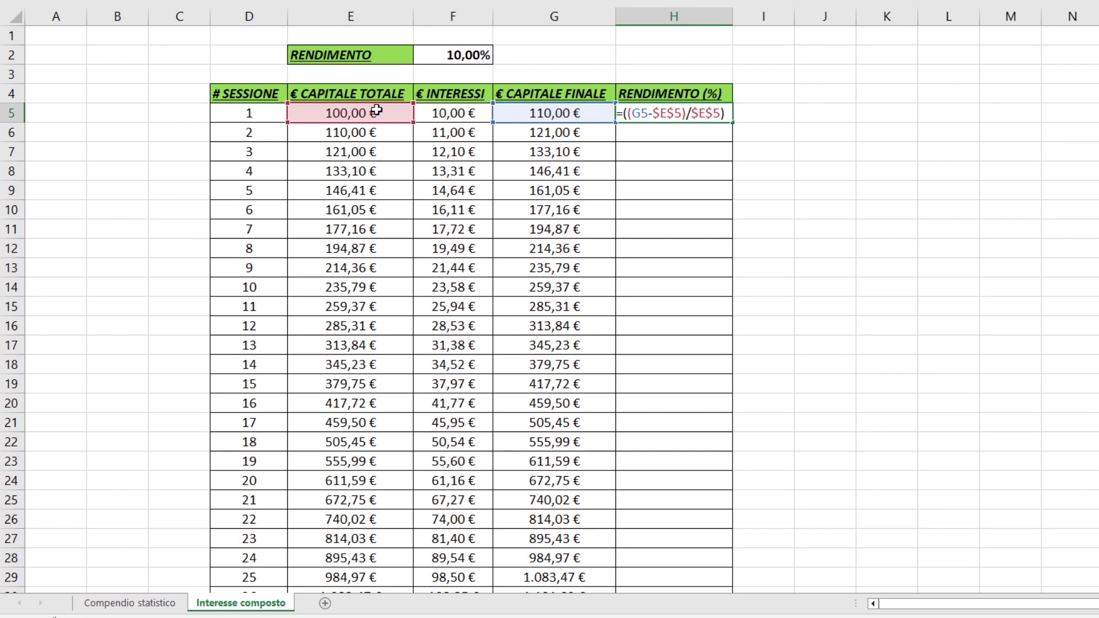
pyautogui.press('Return')
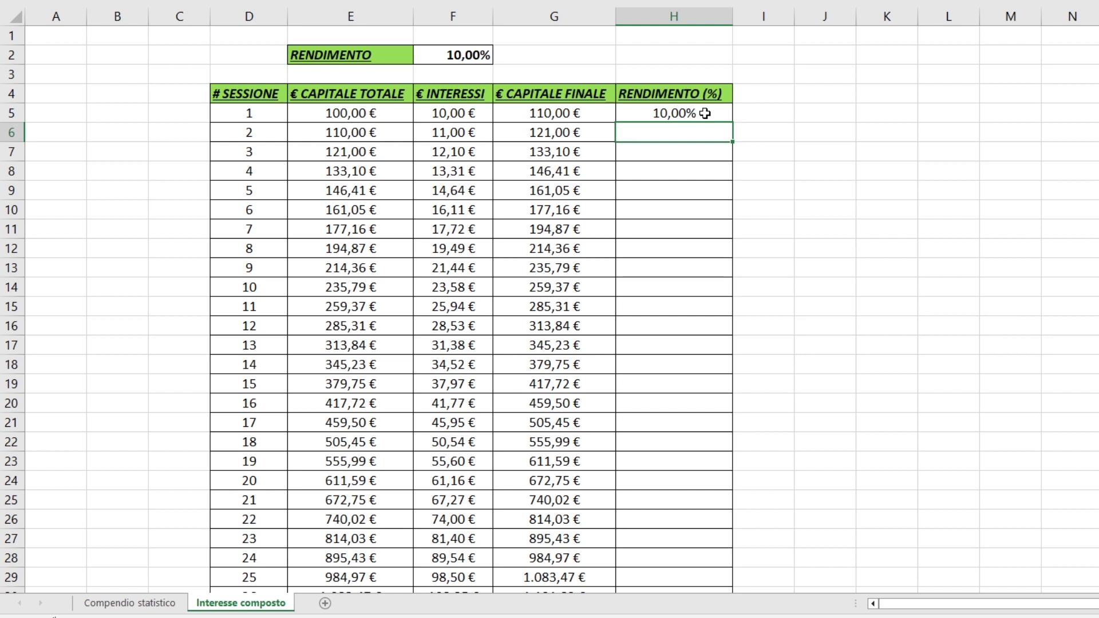
# - Fill the return formula down column H to session 50, reaching 11639,09%
pyautogui.click(705, 113)
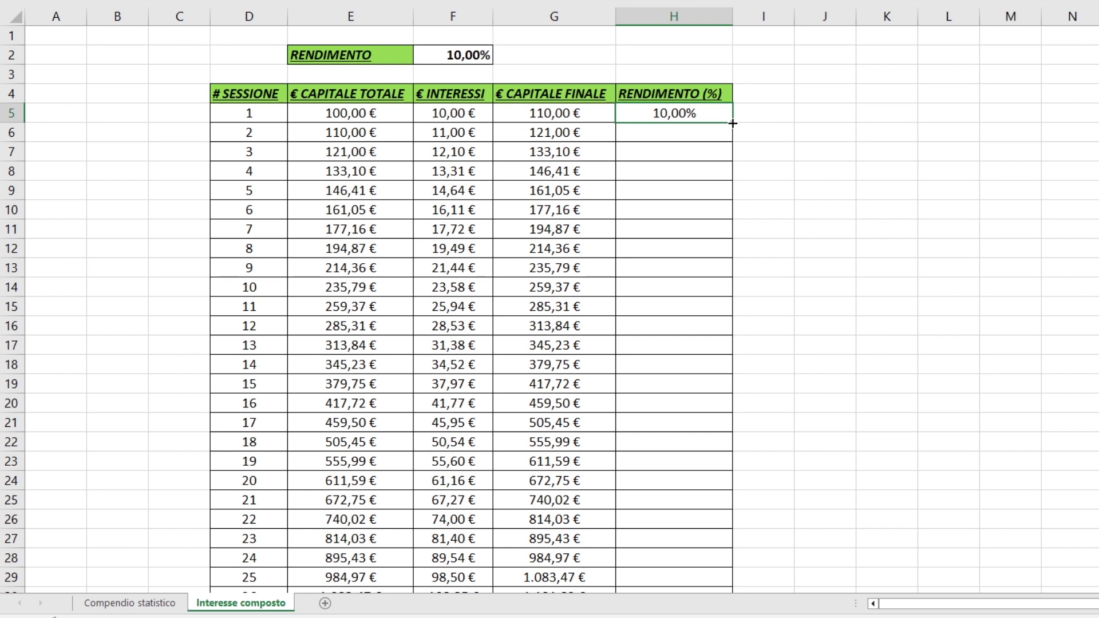
pyautogui.moveTo(733, 128); pyautogui.dragTo(735, 141)
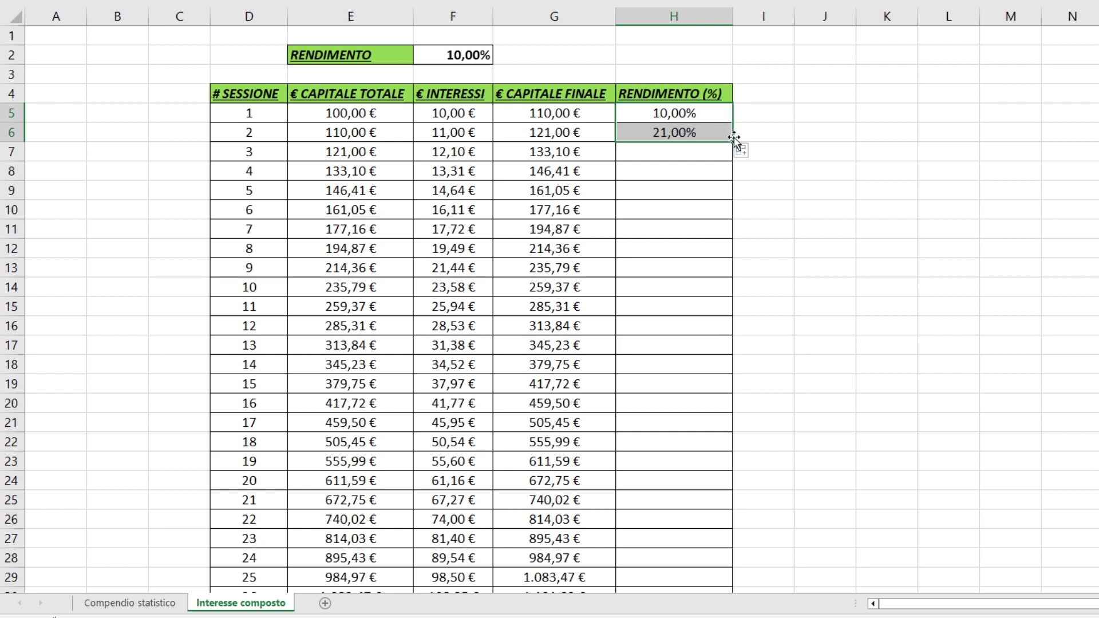
pyautogui.moveTo(734, 148); pyautogui.dragTo(720, 215)
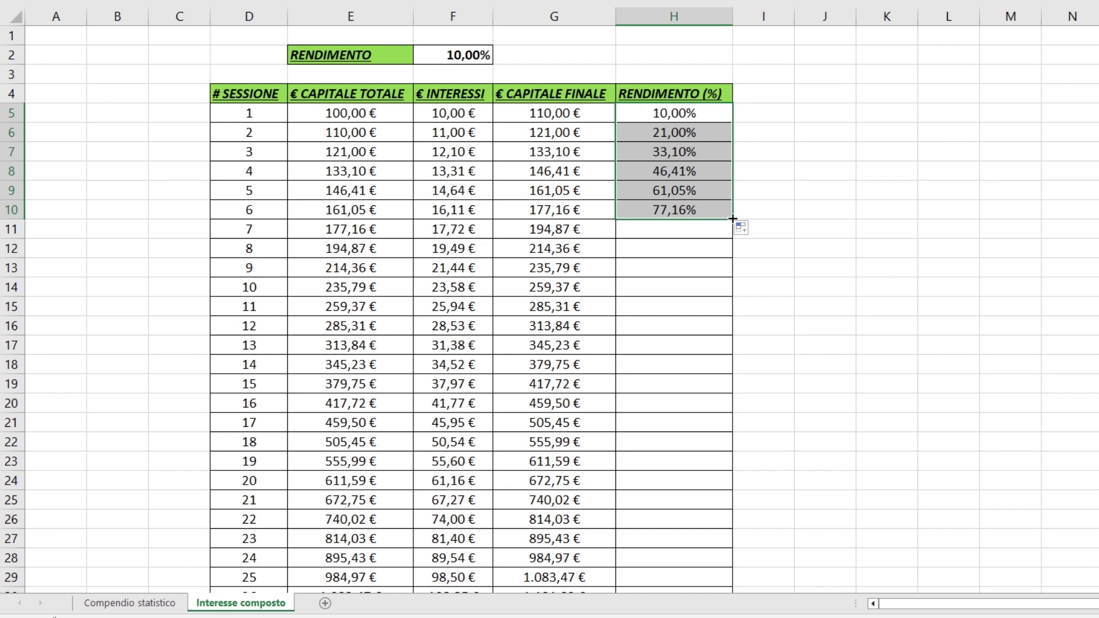
pyautogui.doubleClick(732, 219)
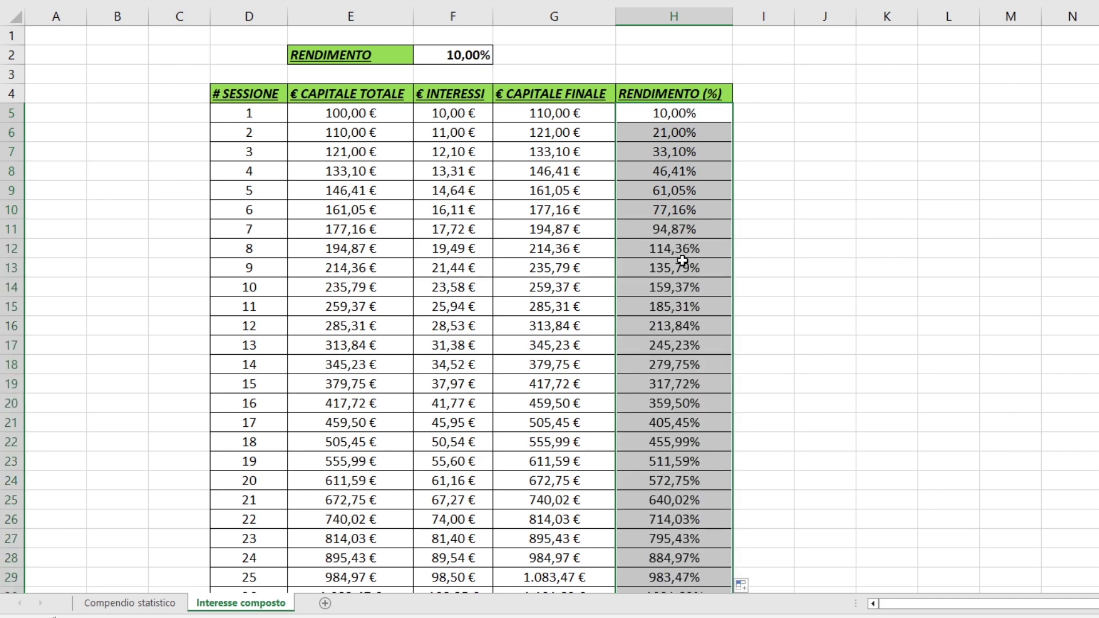
pyautogui.scroll(-1, 670, 283)
pyautogui.scroll(-4, 671, 289)
pyautogui.scroll(-5, 670, 291)
pyautogui.scroll(-2, 667, 289)
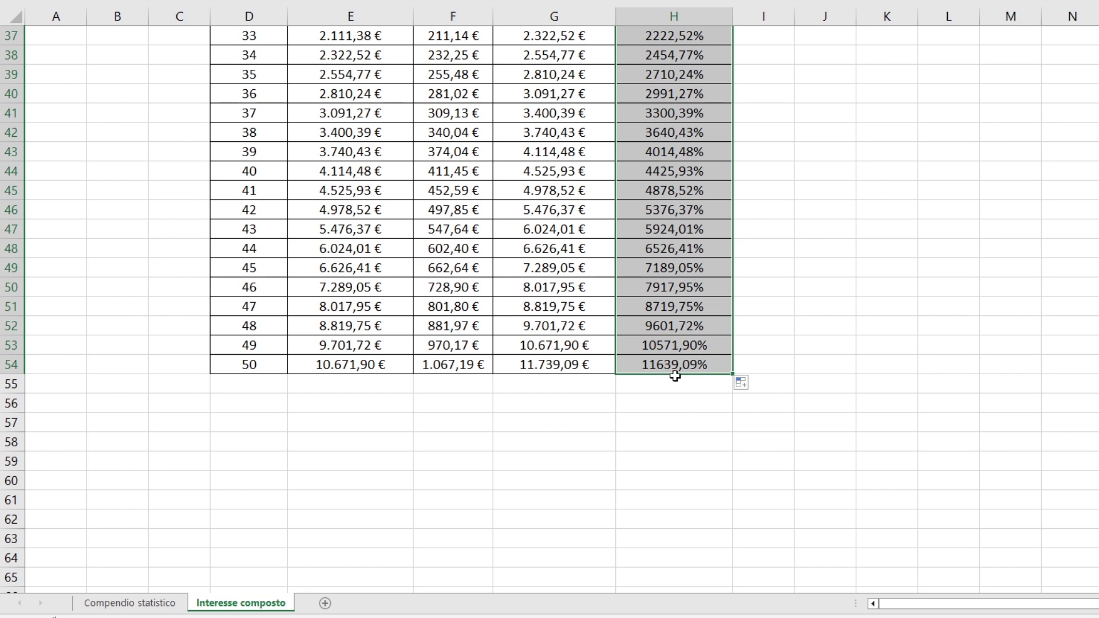
pyautogui.scroll(2, 607, 375)
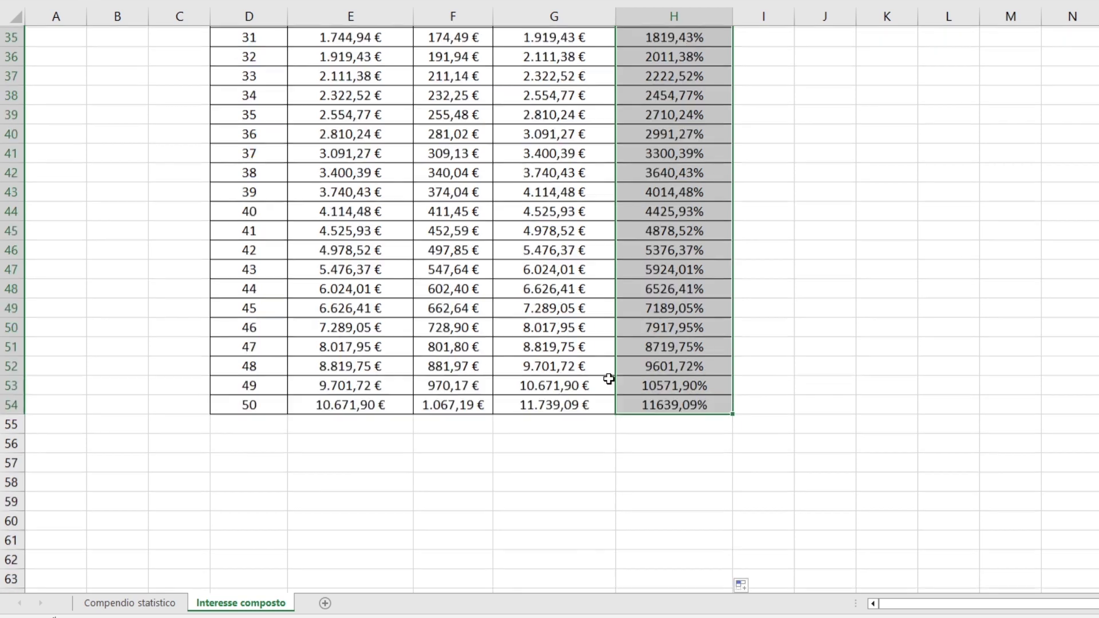
pyautogui.scroll(10, 605, 375)
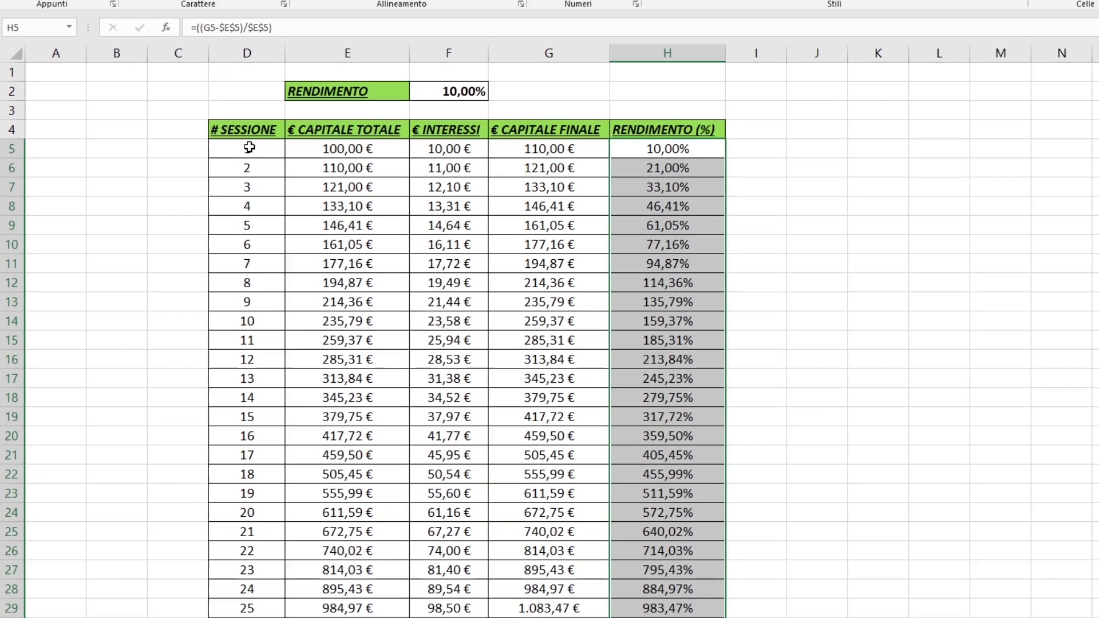
# - Give the session numbers from D5 to the column's end a green fill and bold text
pyautogui.click(249, 113)
pyautogui.hotkey('ctrl', 'shift', 'Down')
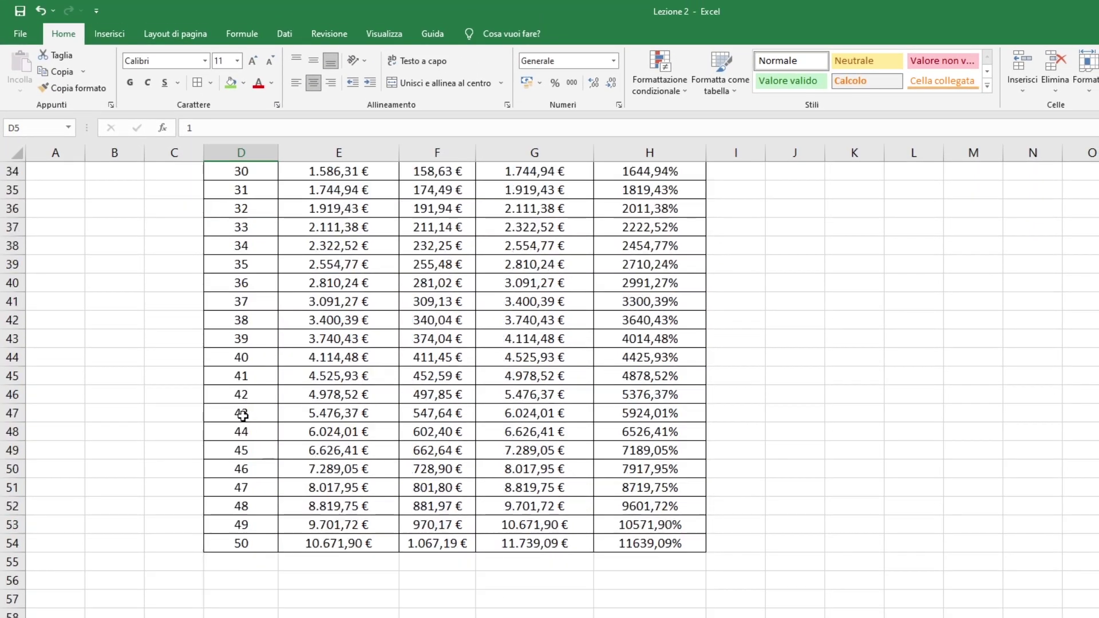
pyautogui.click(231, 83)
pyautogui.click(130, 83)
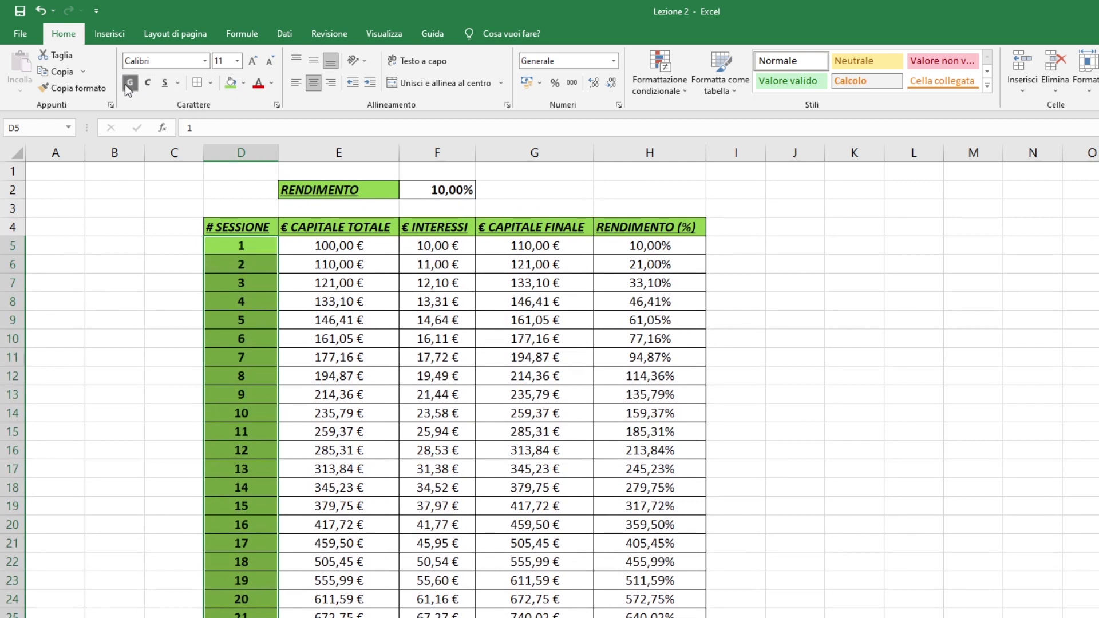
pyautogui.click(350, 315)
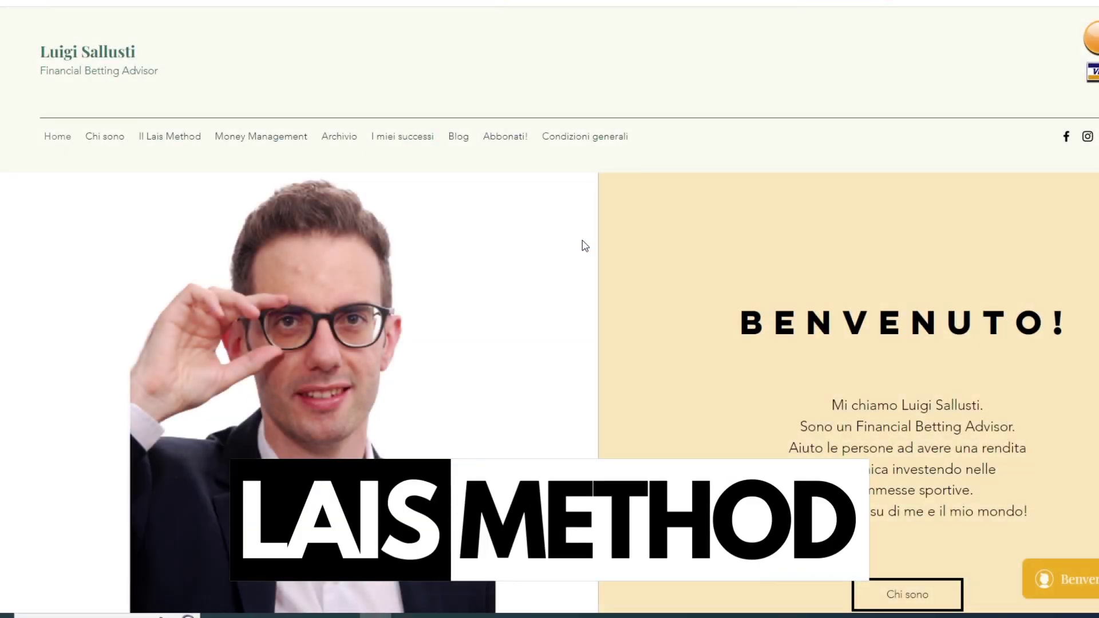
# - Open the Il Lais Method page on the Wix site and scroll through it
pyautogui.click(172, 139)
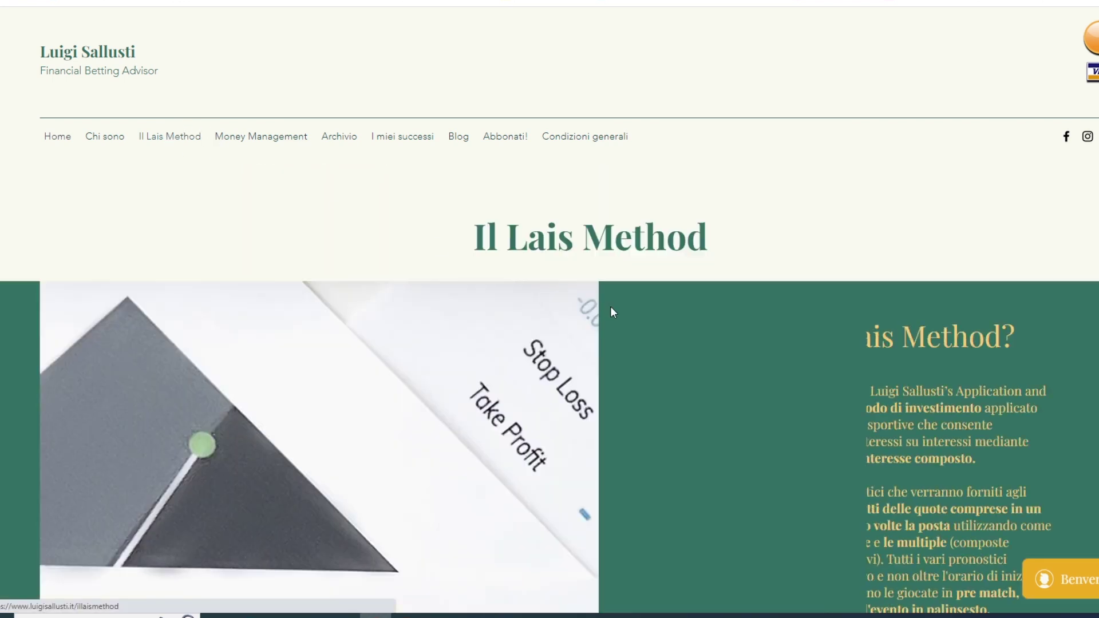
pyautogui.scroll(-5, 633, 310)
pyautogui.scroll(-4, 633, 316)
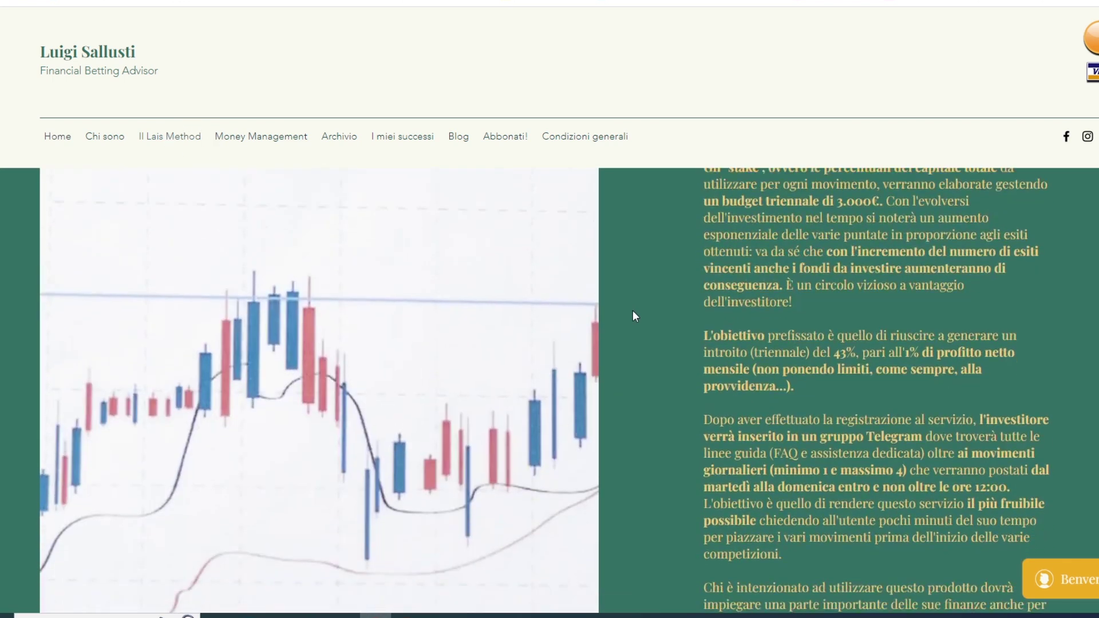
pyautogui.scroll(-3, 633, 316)
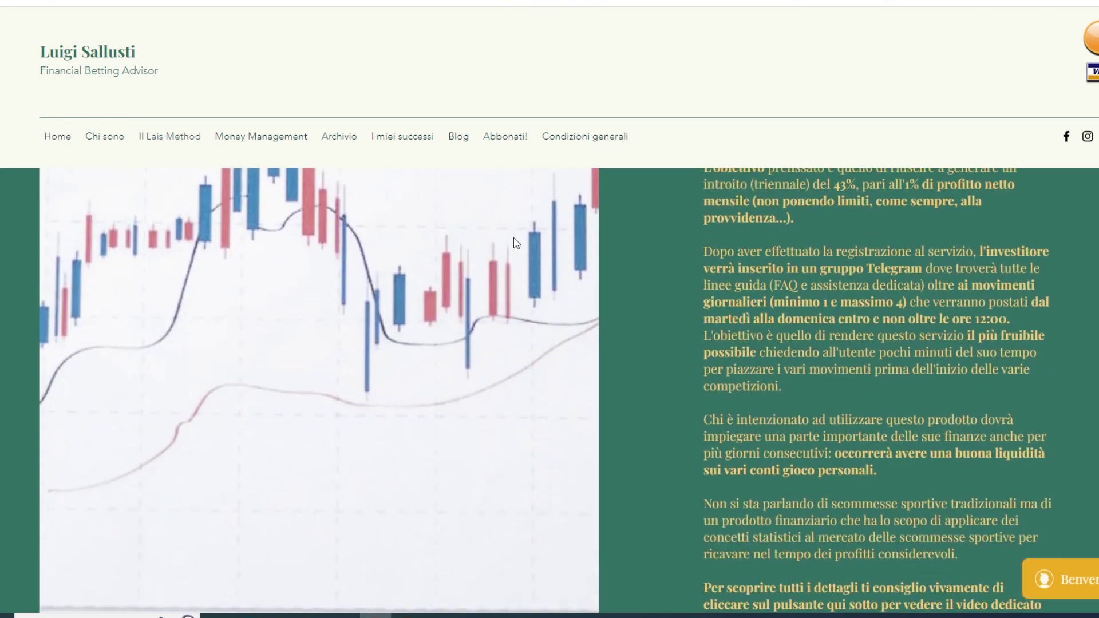
# - Open the Abbonati al servizio page and scroll down to the Lais Method sign-up form
pyautogui.click(505, 139)
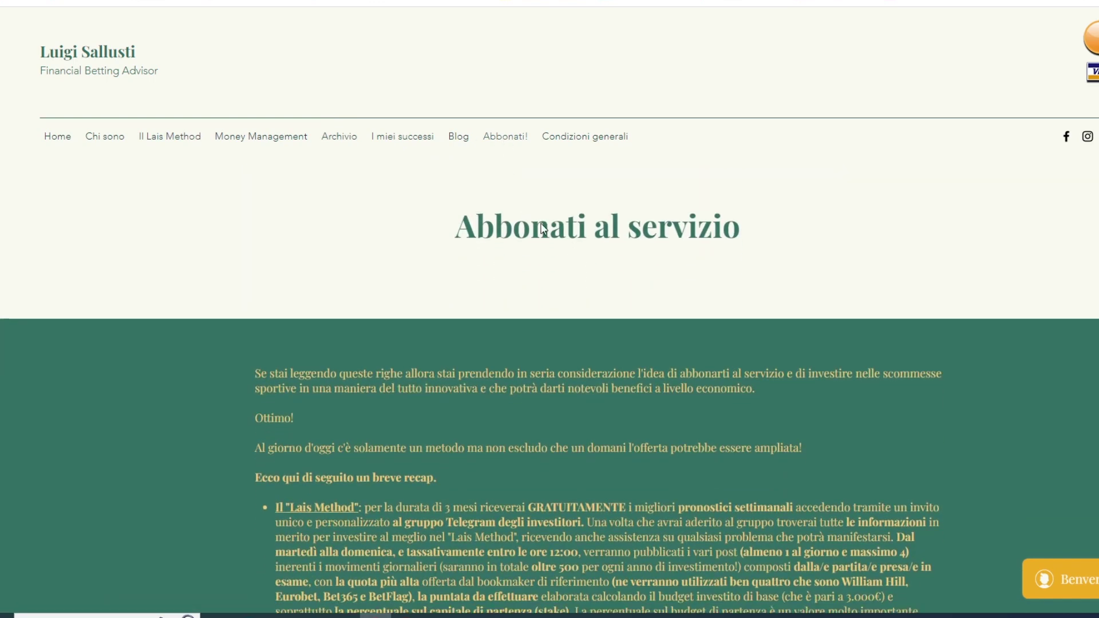
pyautogui.scroll(-5, 541, 226)
pyautogui.scroll(-7, 541, 227)
pyautogui.scroll(-3, 527, 238)
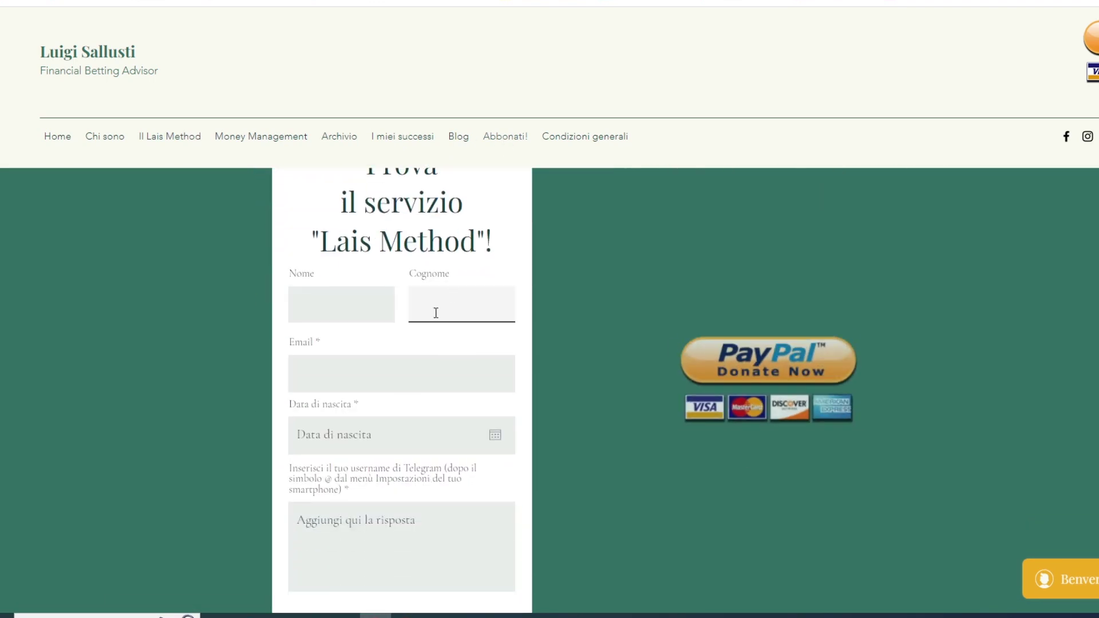
pyautogui.scroll(-2, 431, 350)
pyautogui.scroll(-2, 429, 349)
pyautogui.scroll(-2, 429, 349)
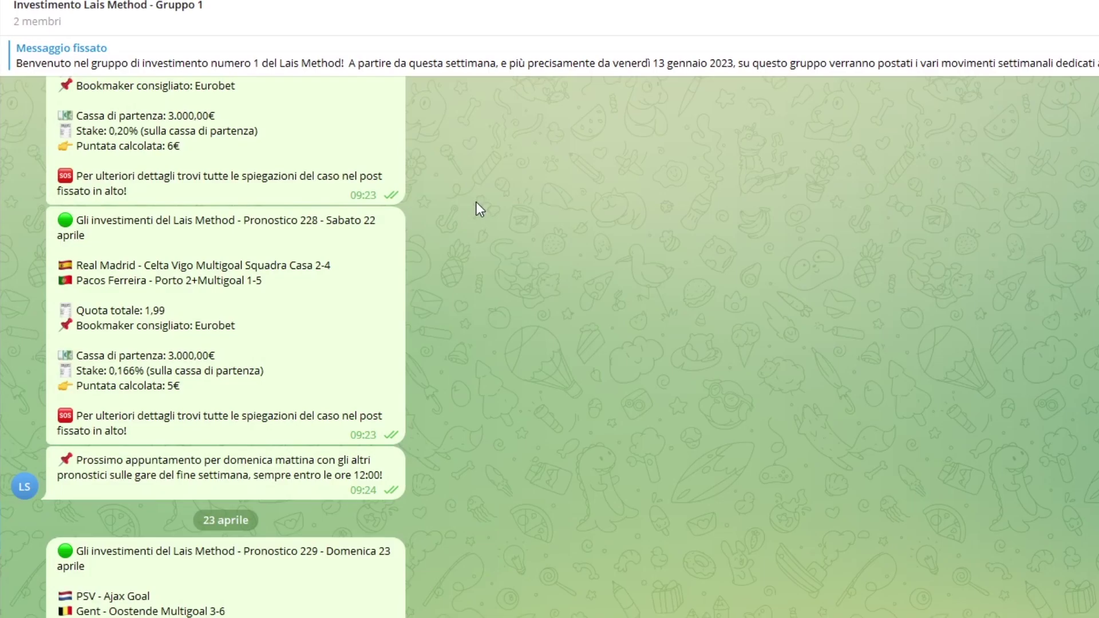
# - Scroll through the Telegram group's daily Lais Method tips from 22 to 28 aprile
pyautogui.scroll(-1, 473, 205)
pyautogui.scroll(-1, 470, 208)
pyautogui.scroll(-1, 469, 209)
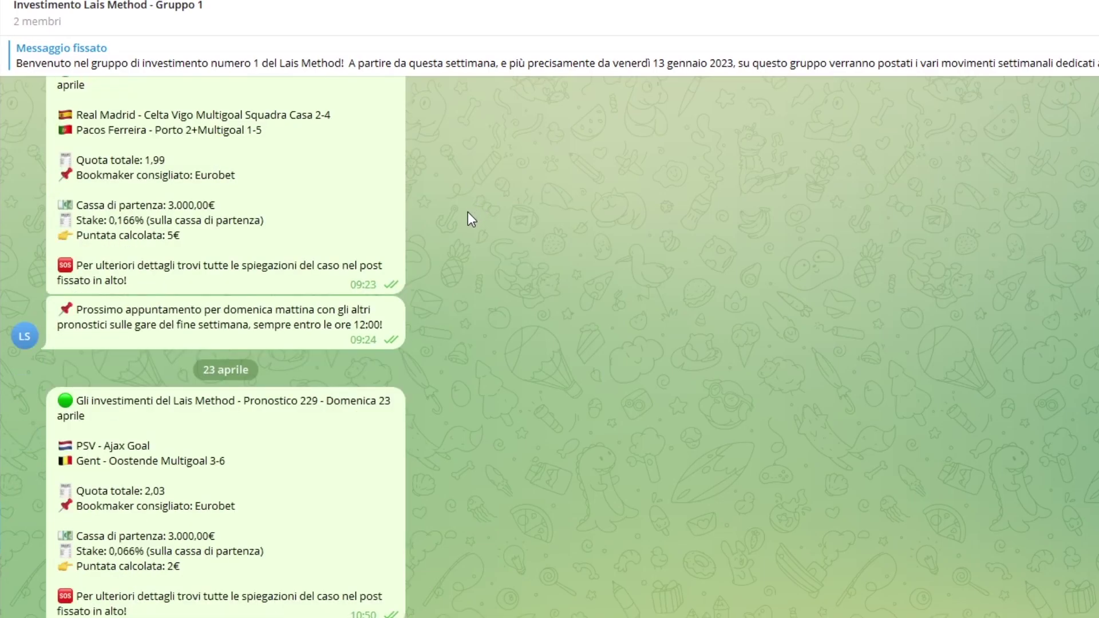
pyautogui.scroll(-3, 468, 212)
pyautogui.scroll(-2, 398, 268)
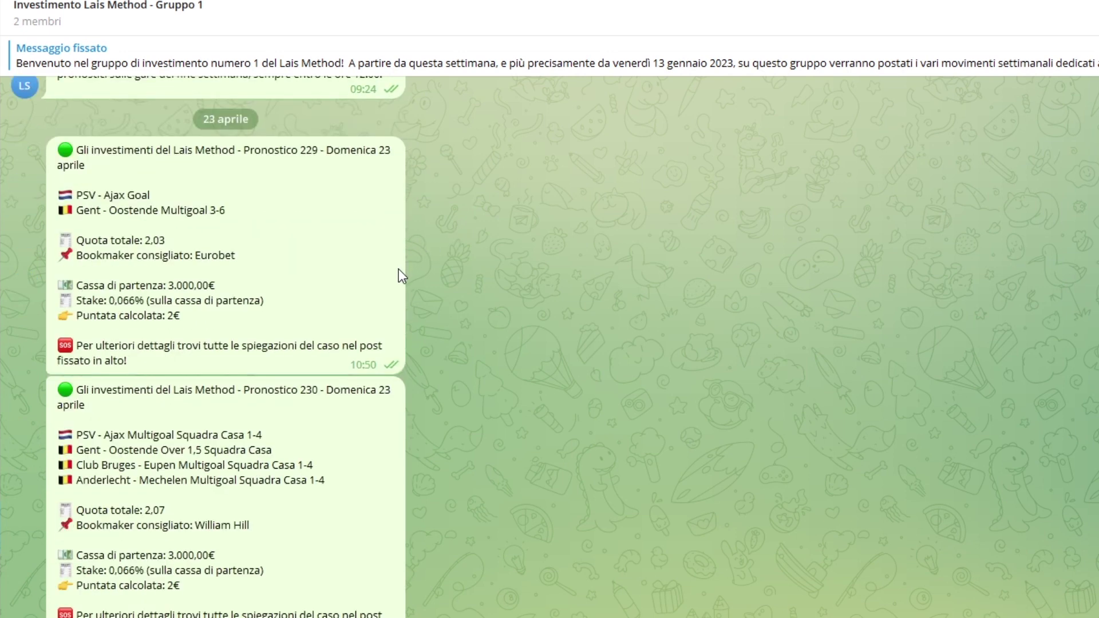
pyautogui.scroll(-3, 398, 269)
pyautogui.scroll(-3, 397, 269)
pyautogui.scroll(-3, 397, 269)
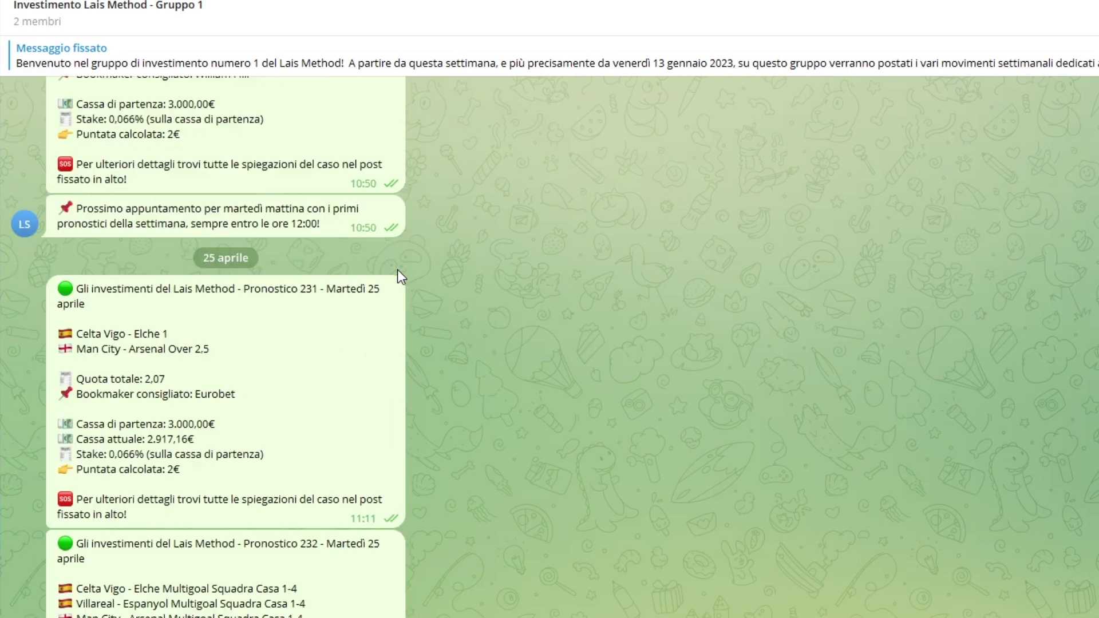
pyautogui.scroll(-2, 397, 269)
pyautogui.scroll(-5, 397, 269)
pyautogui.scroll(-1, 397, 271)
pyautogui.scroll(-3, 398, 271)
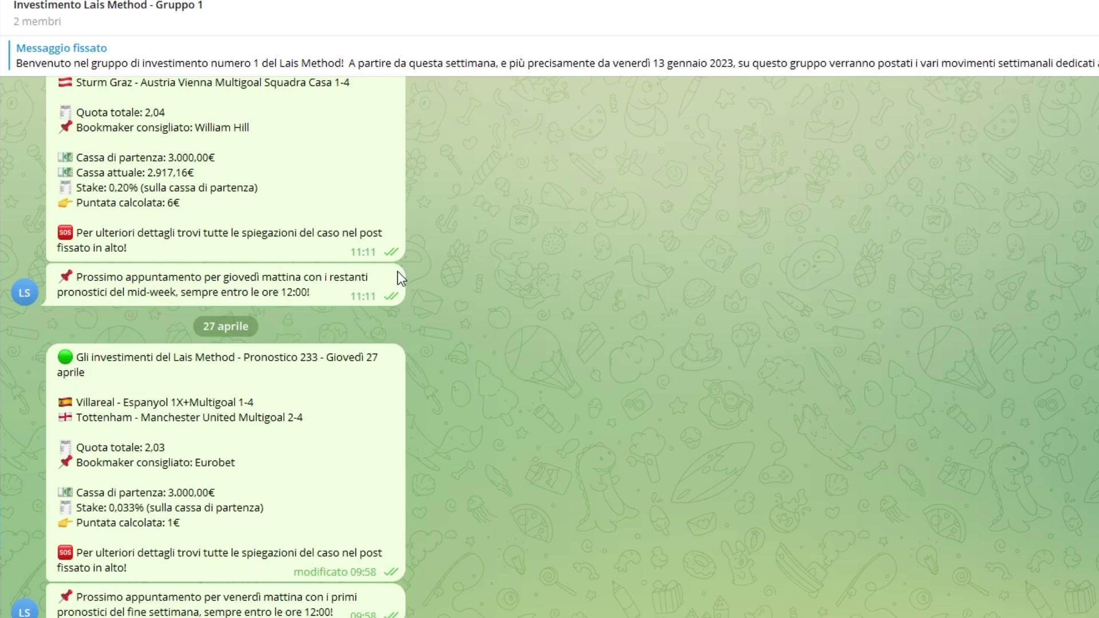
pyautogui.scroll(-4, 397, 271)
pyautogui.scroll(-2, 397, 272)
pyautogui.scroll(-3, 398, 272)
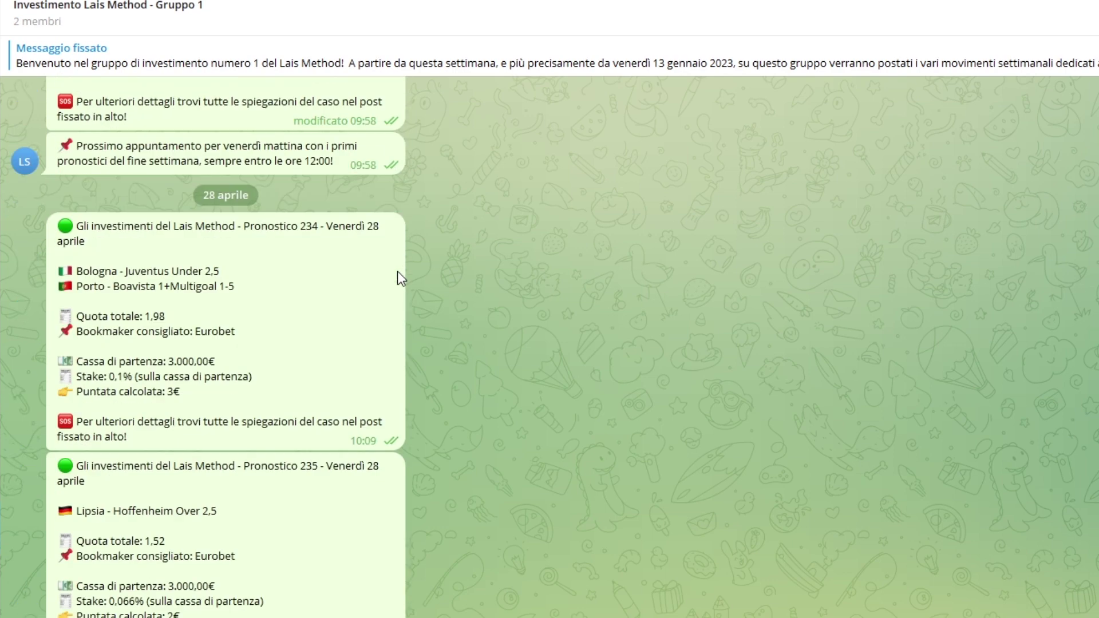
pyautogui.scroll(-2, 397, 271)
pyautogui.scroll(-1, 397, 271)
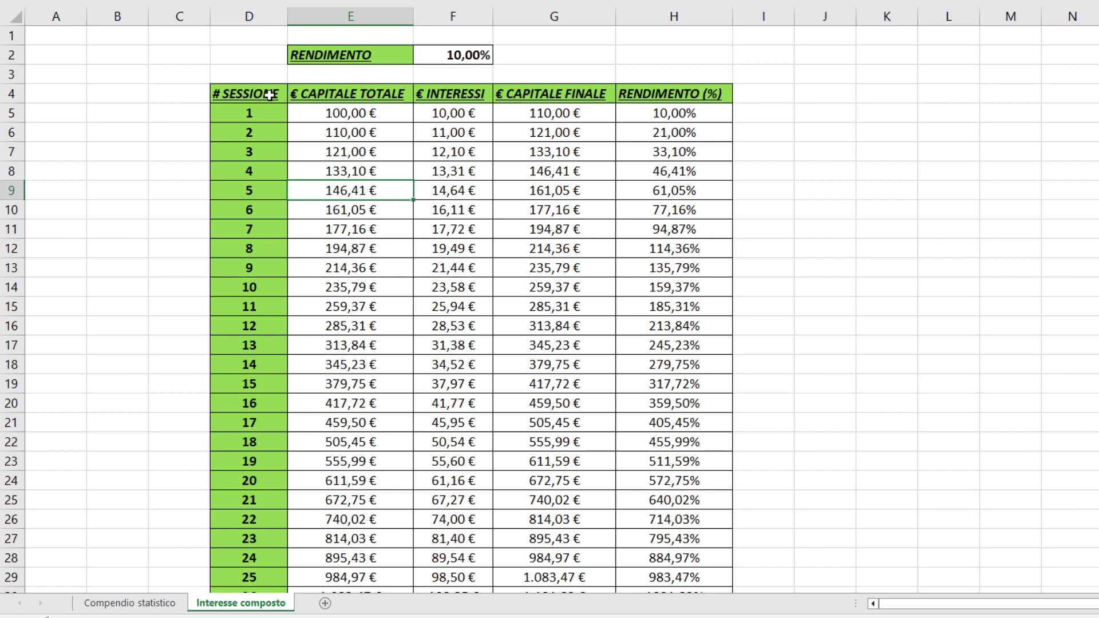
# - Set the starting capital in E5 to 20, then to 30,00 €, recalculating the table
pyautogui.click(338, 115)
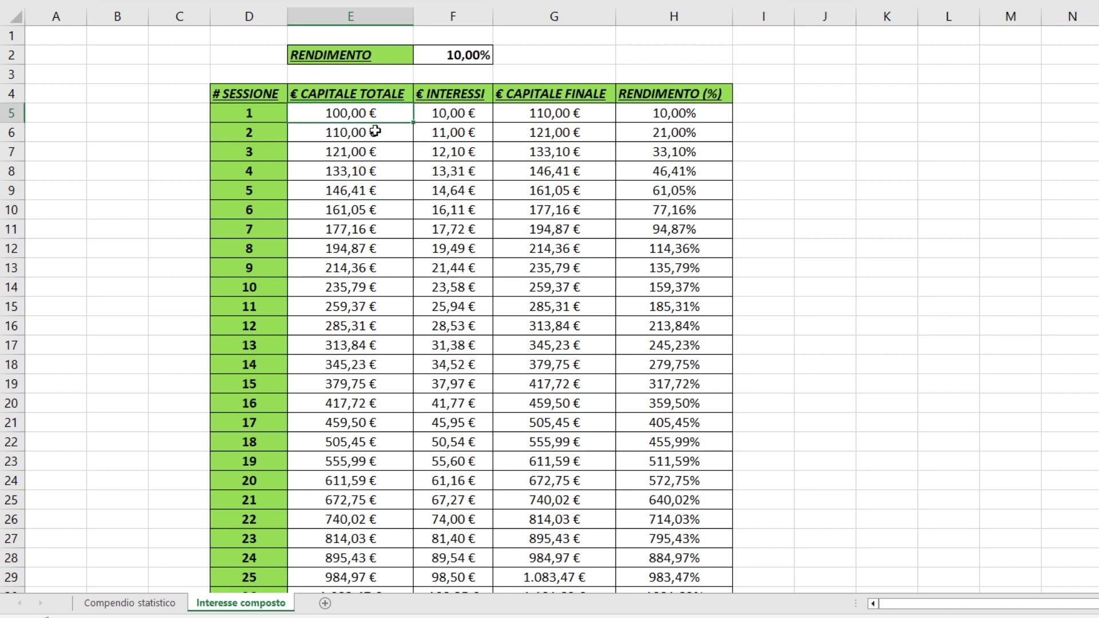
pyautogui.write('20')
pyautogui.press('Return')
pyautogui.click(373, 112)
pyautogui.write('30')
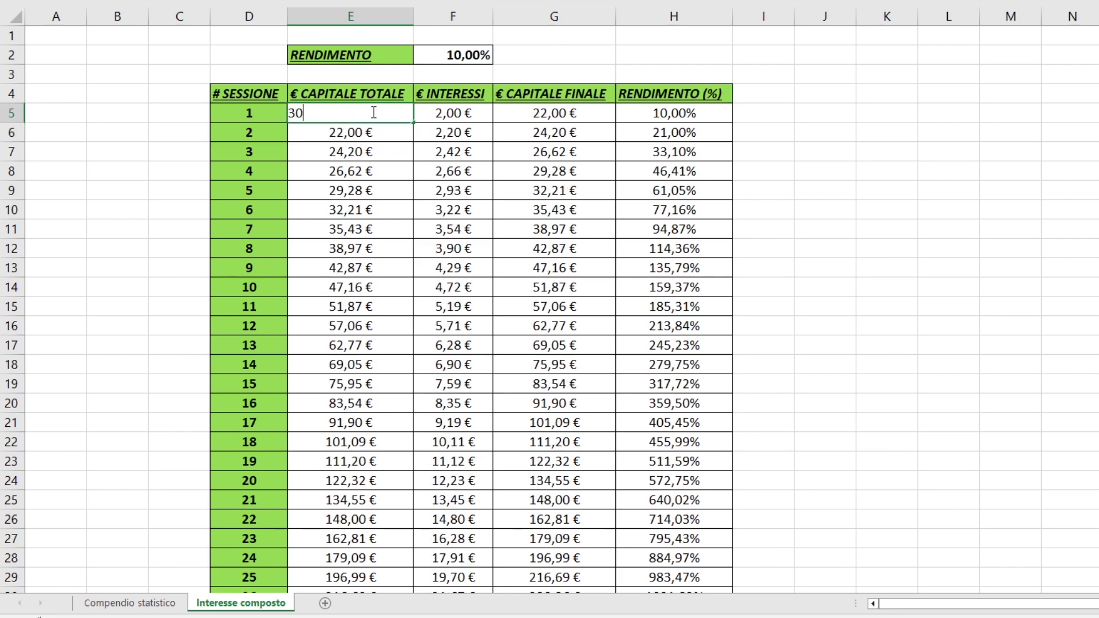
pyautogui.press('Return')
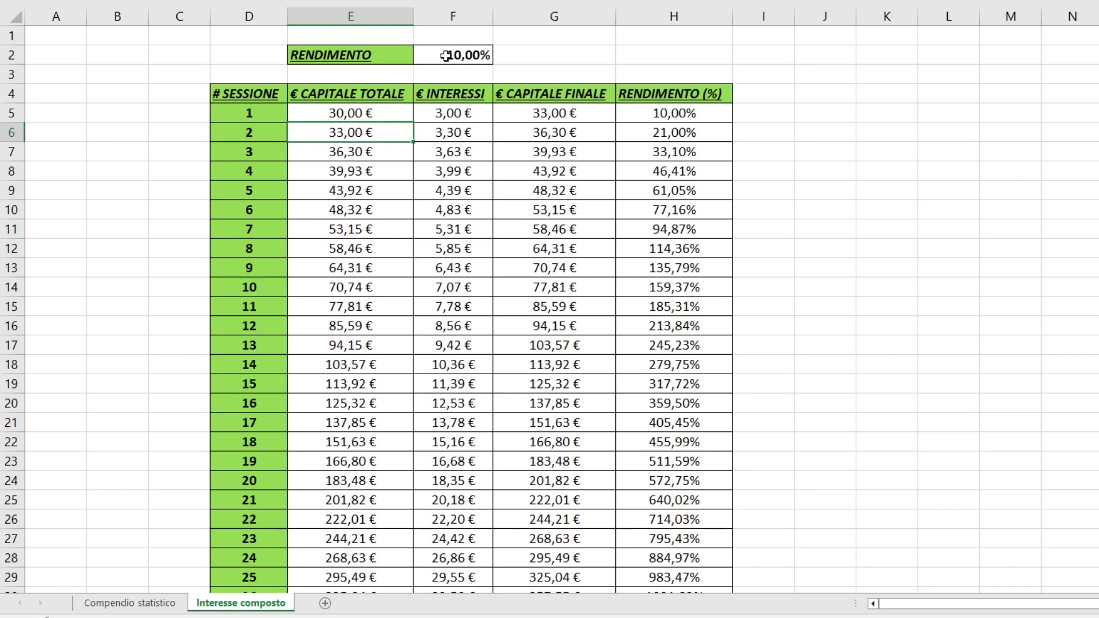
pyautogui.click(446, 55)
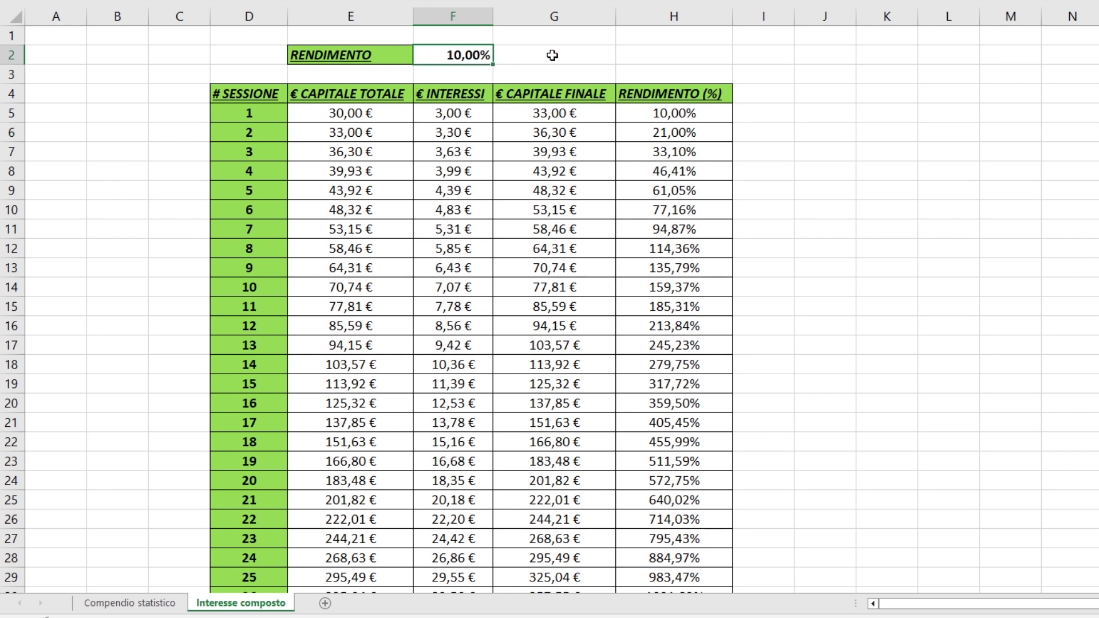
# - Enter 20% as the rate in F2, so session 1 earns 6,00 €
pyautogui.write('20%')
pyautogui.press('Return')
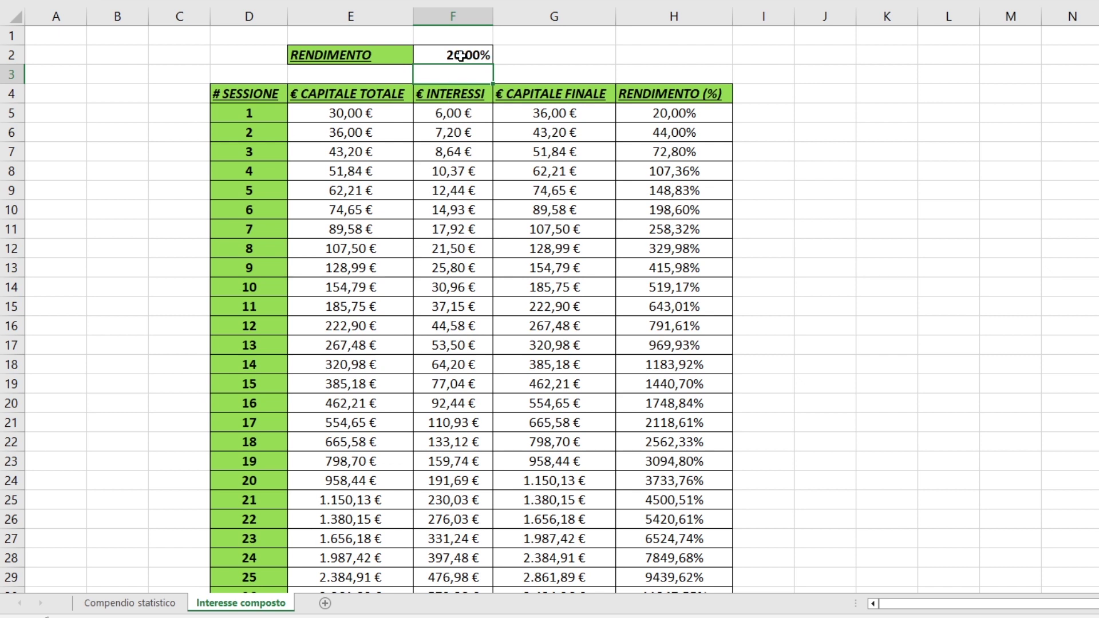
pyautogui.click(461, 56)
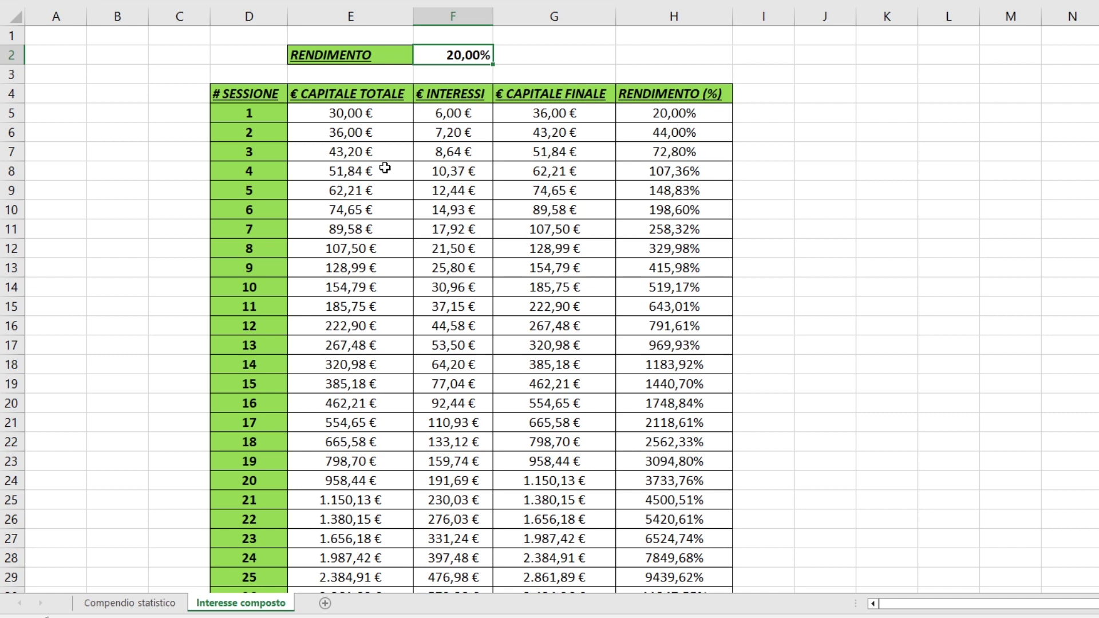
# - Enter 10 as the starting capital in E5 and 30 as the return rate in F2
pyautogui.click(385, 117)
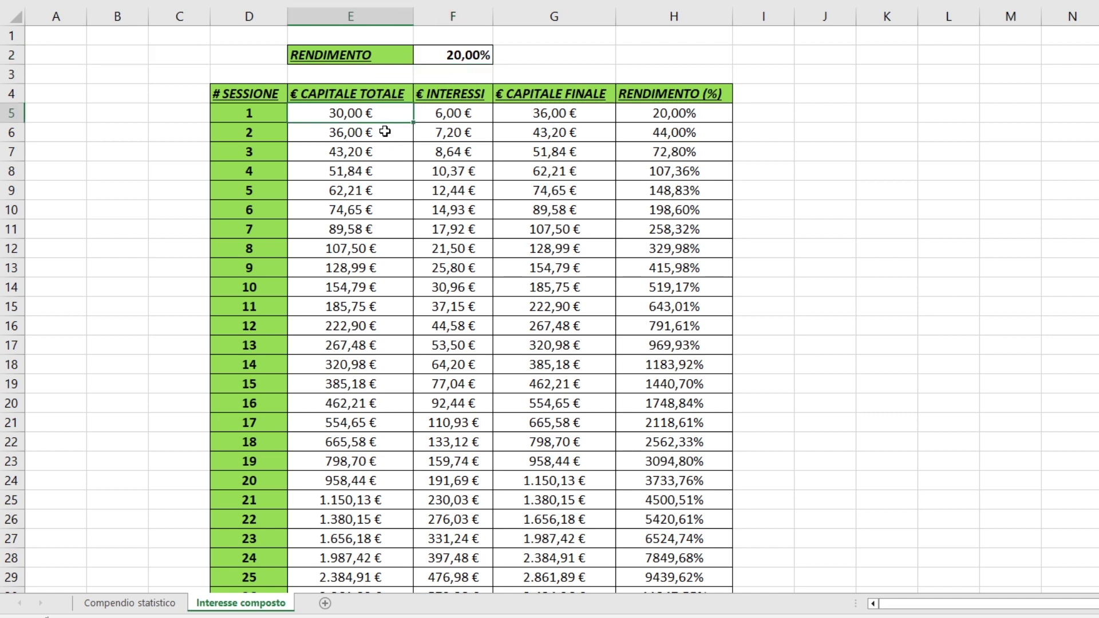
pyautogui.write('10')
pyautogui.press('Return')
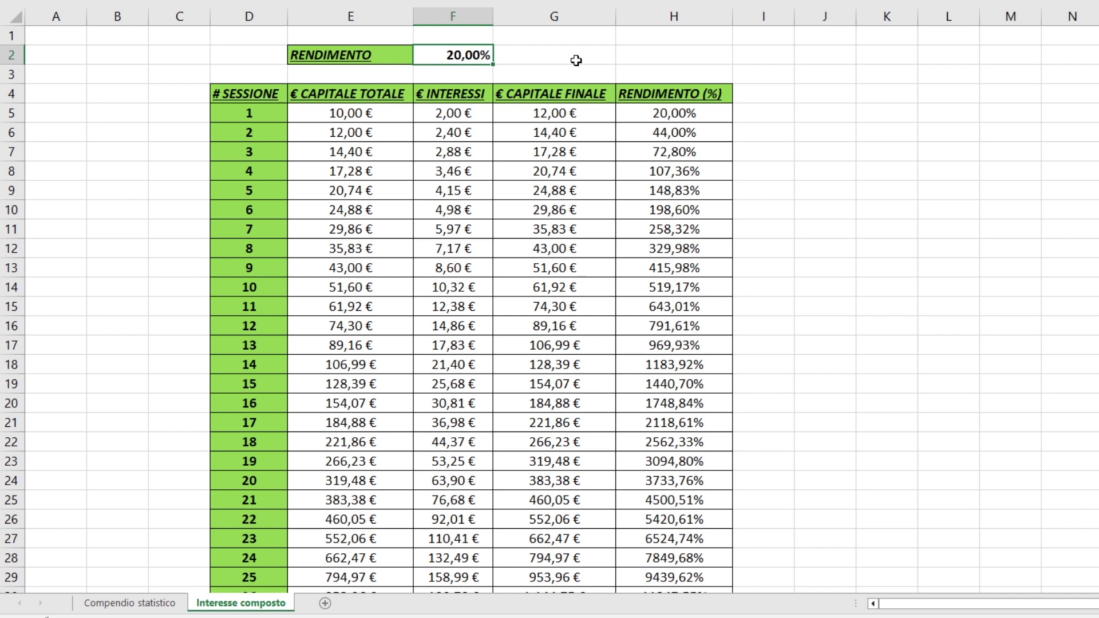
pyautogui.write('30')
pyautogui.press('Return')
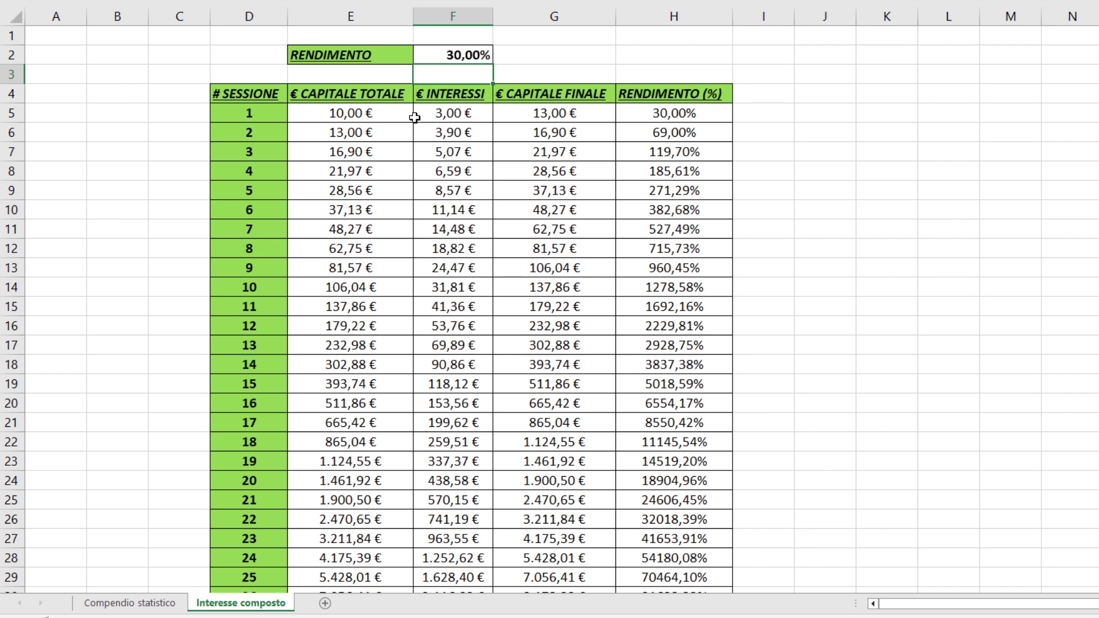
pyautogui.click(458, 119)
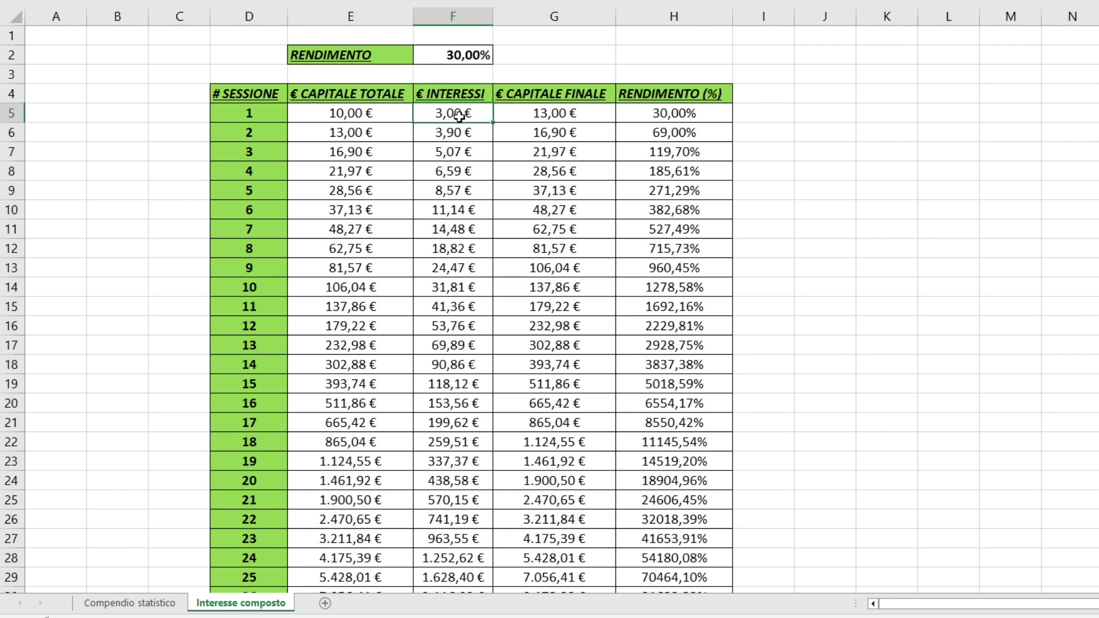
pyautogui.doubleClick(458, 119)
pyautogui.press('Return')
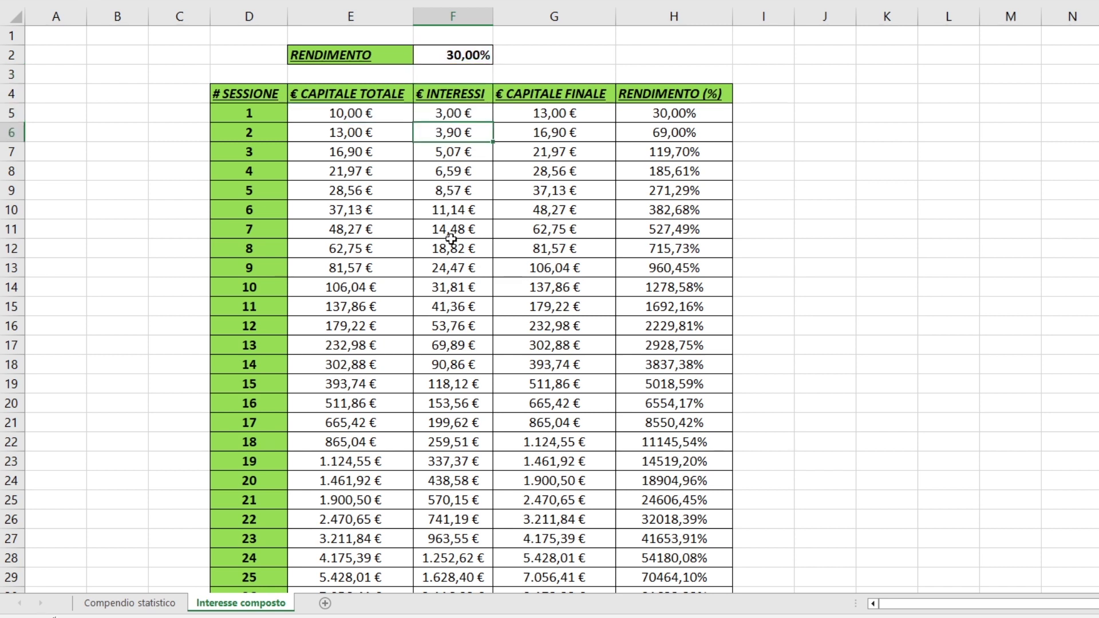
pyautogui.doubleClick(456, 249)
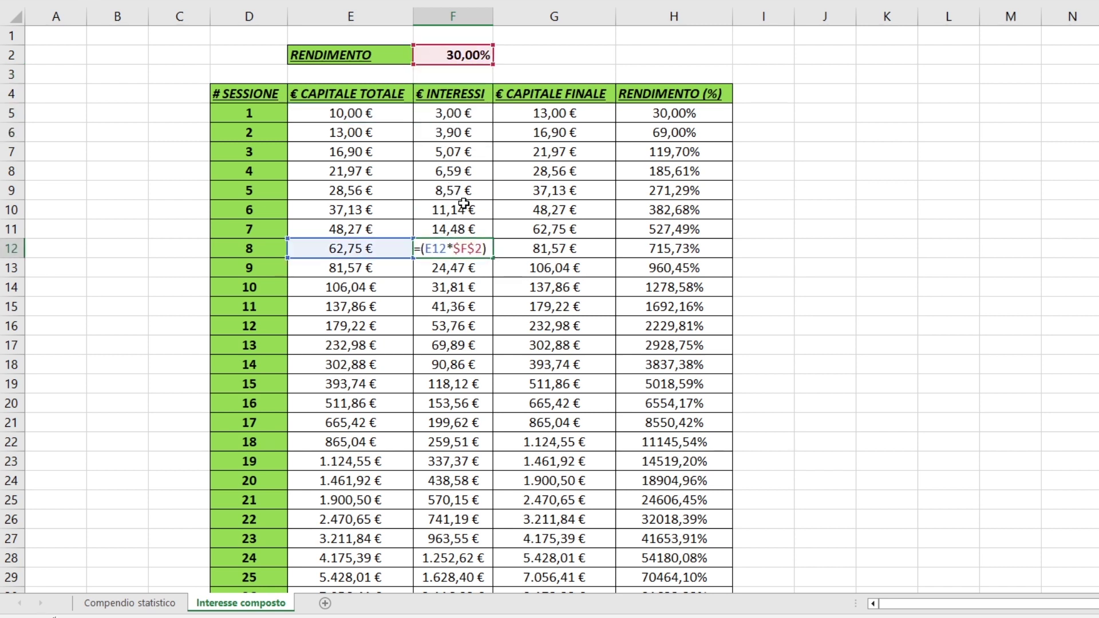
pyautogui.press('Return')
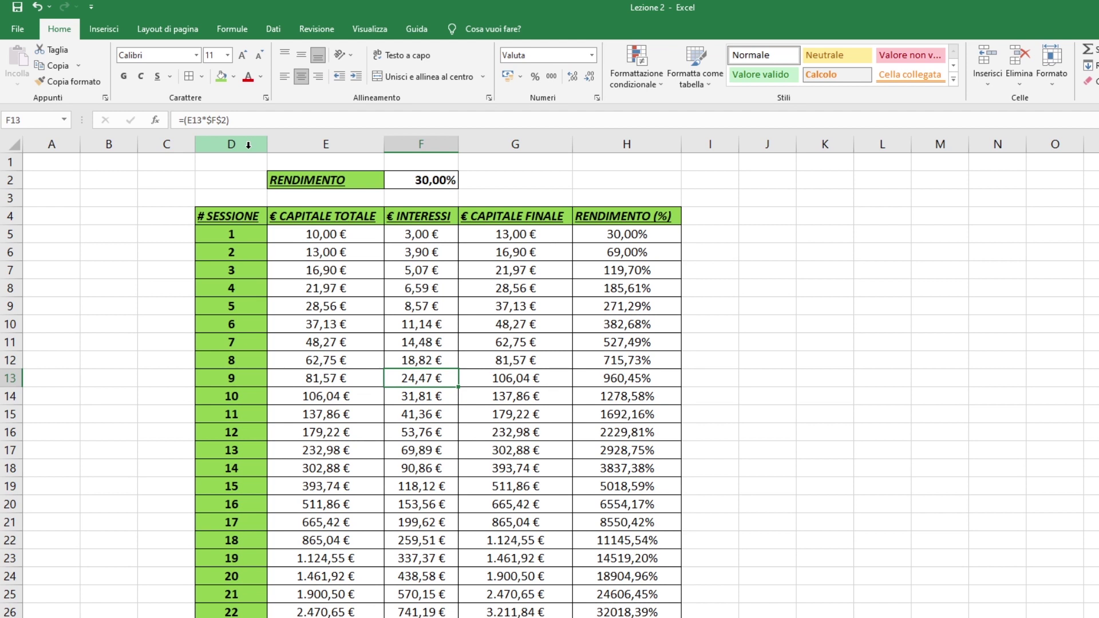
# - Copy the table in columns D–H and paste it starting at column L
pyautogui.moveTo(248, 145)
pyautogui.mouseDown()
pyautogui.moveTo(602, 138)
pyautogui.moveTo(261, 144)
pyautogui.mouseUp()
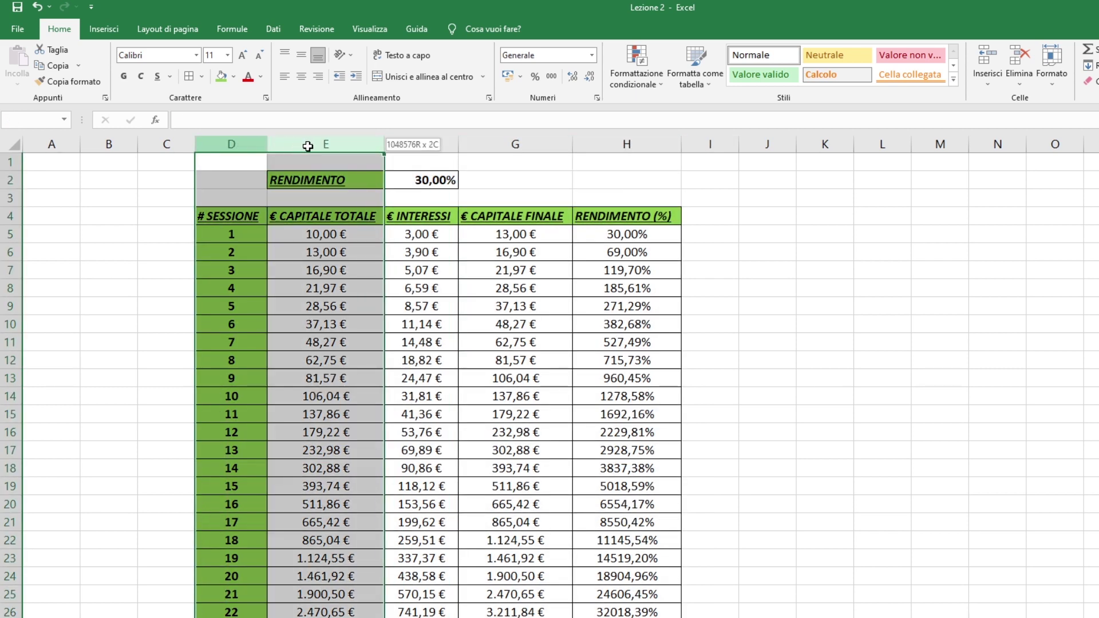
pyautogui.moveTo(261, 145); pyautogui.dragTo(617, 144)
pyautogui.hotkey('ctrl', 'c')
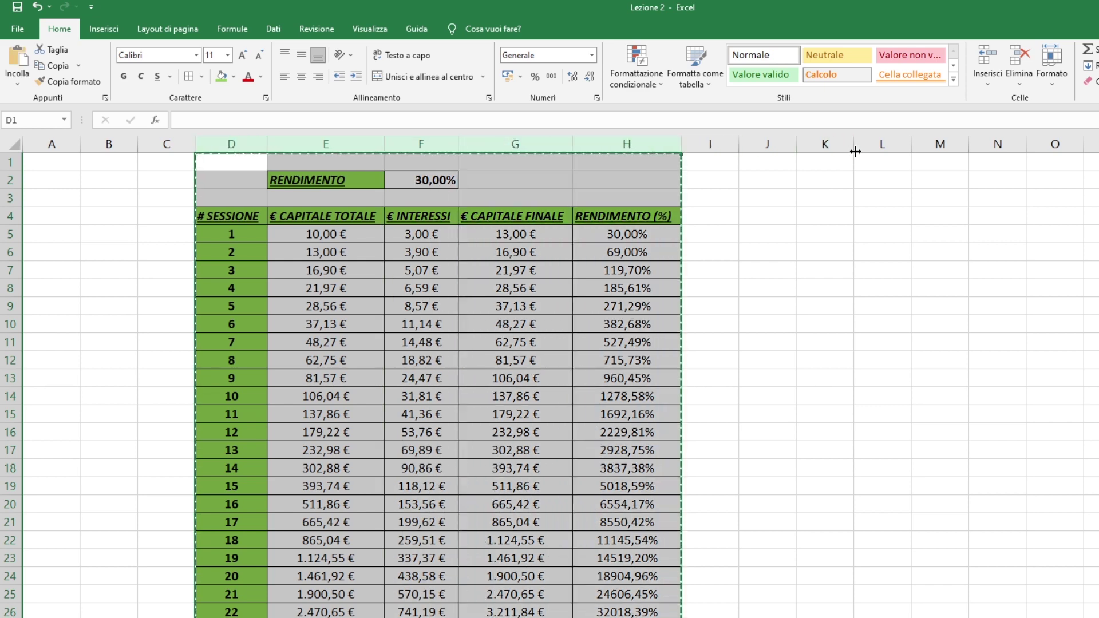
pyautogui.click(884, 144)
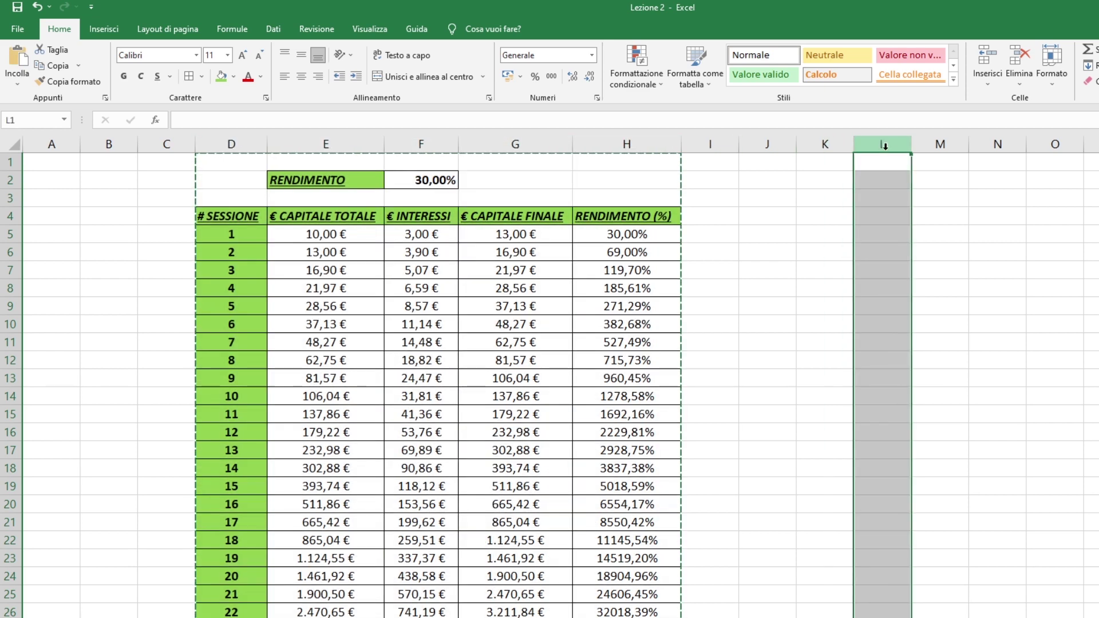
pyautogui.hotkey('ctrl', 'v')
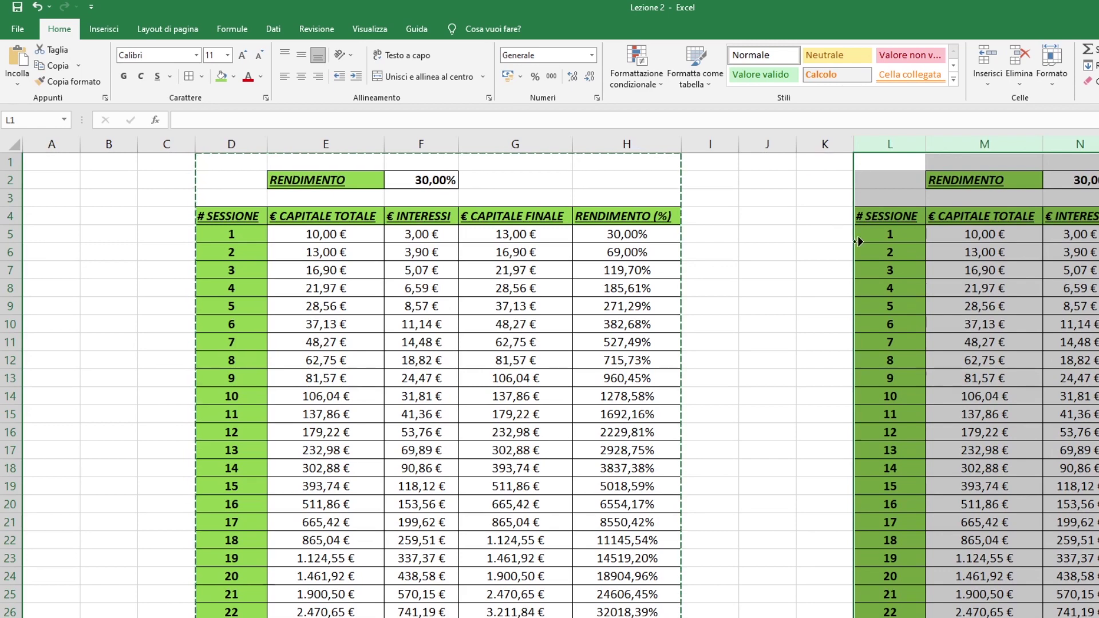
pyautogui.hscroll(1, 887, 229)
pyautogui.hscroll(1, 903, 238)
pyautogui.hscroll(1, 908, 242)
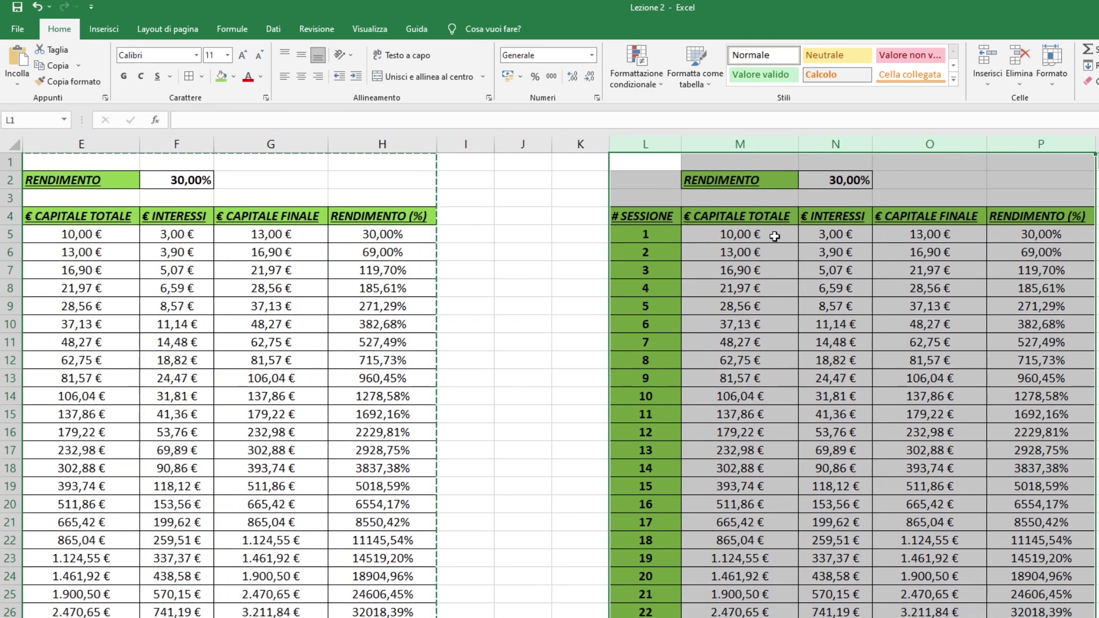
pyautogui.click(774, 236)
# - Point the copy's N5 interest at $N$2 and set O5 to =N5+M5
pyautogui.doubleClick(851, 235)
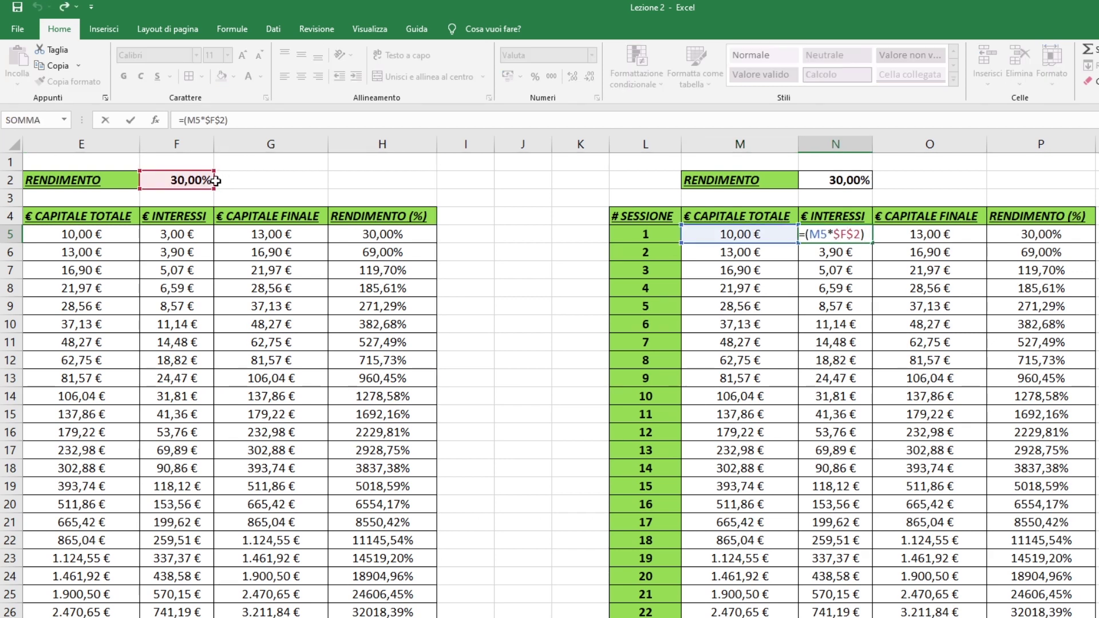
pyautogui.moveTo(221, 181); pyautogui.dragTo(811, 180)
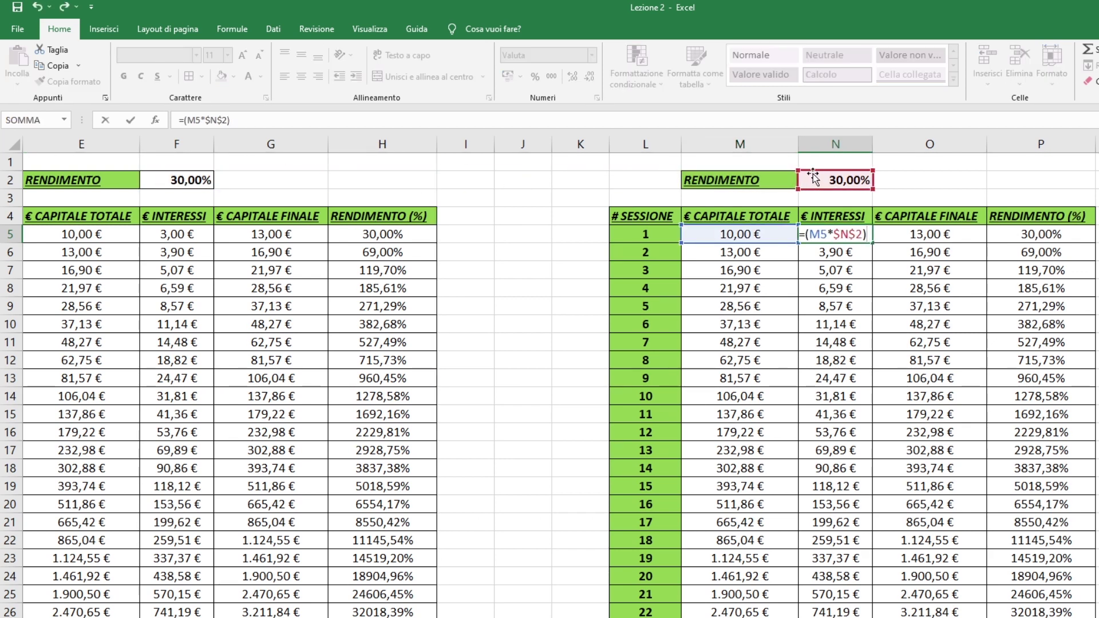
pyautogui.press('Return')
pyautogui.click(934, 233)
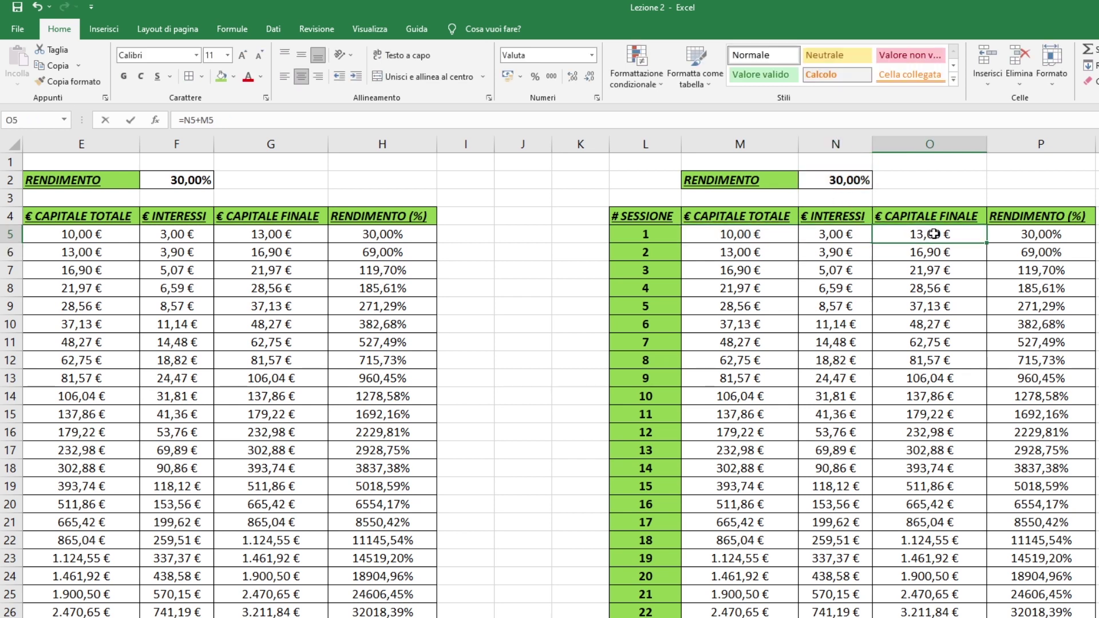
pyautogui.write('=N5+M5')
# - Correct P5's return formula to reference M5 and fill it down column P
pyautogui.click(1004, 239)
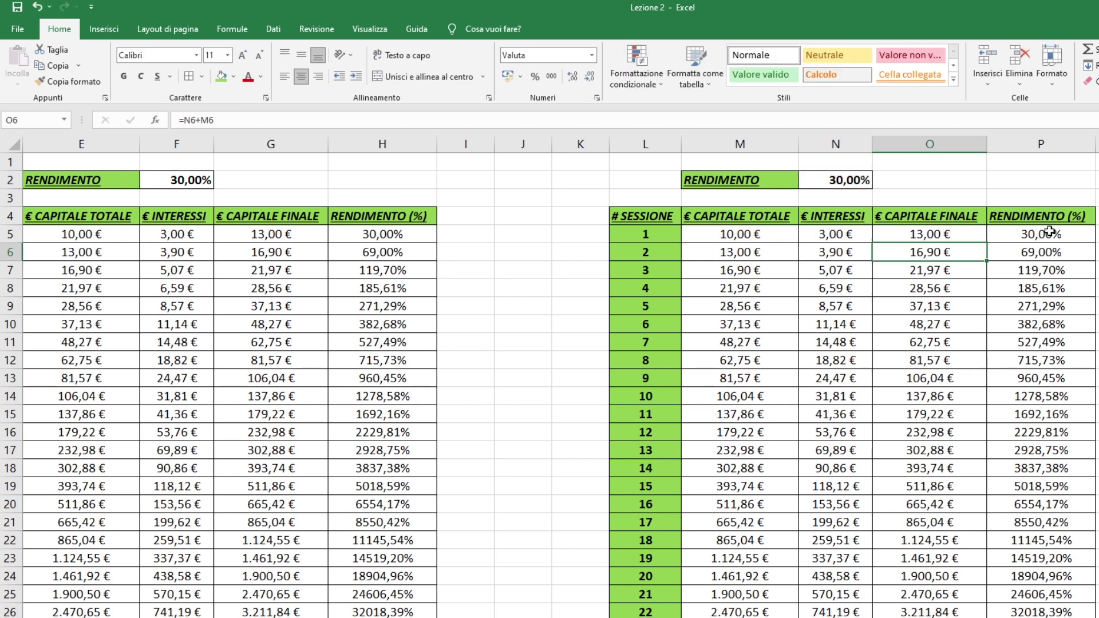
pyautogui.doubleClick(1005, 239)
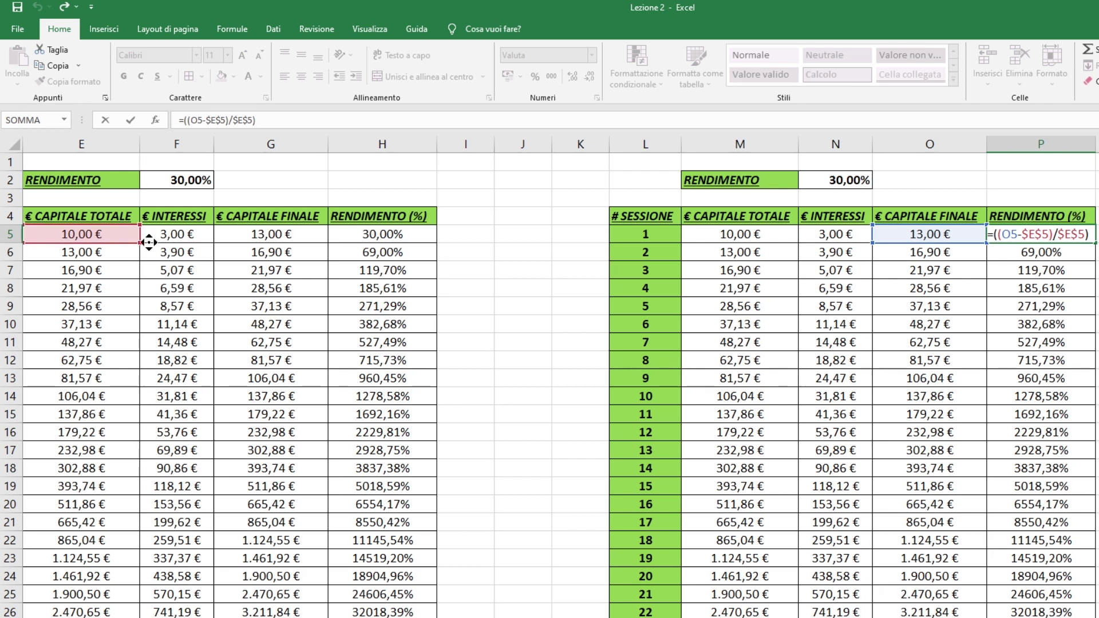
pyautogui.hscroll(-1, 145, 234)
pyautogui.moveTo(211, 234); pyautogui.dragTo(869, 234)
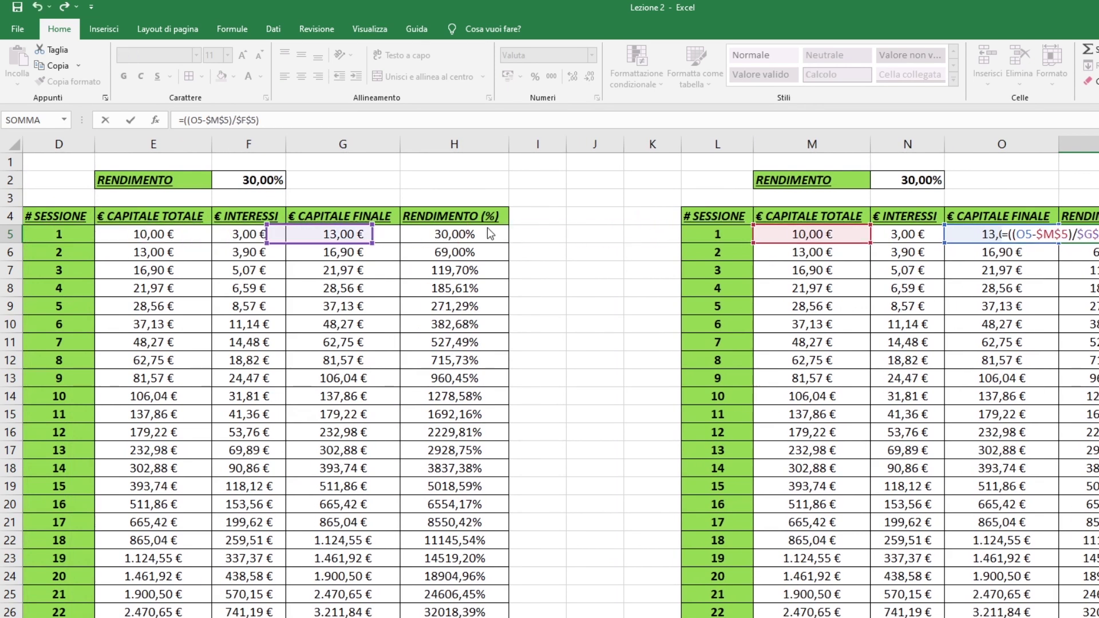
pyautogui.moveTo(211, 229); pyautogui.dragTo(869, 230)
pyautogui.press('Return')
pyautogui.click(1079, 235)
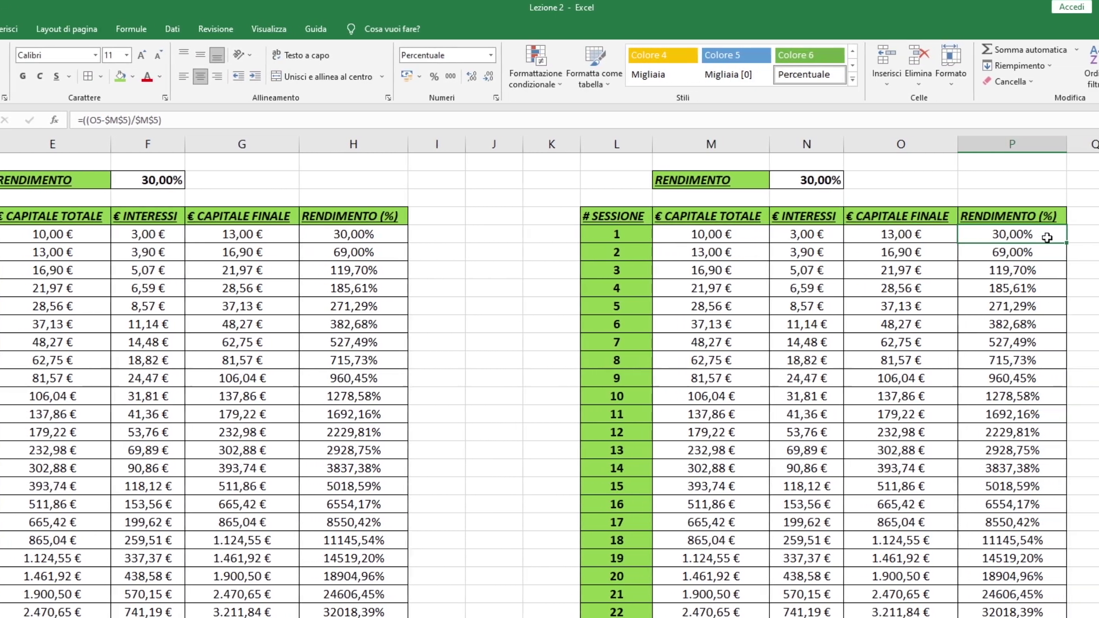
pyautogui.doubleClick(952, 243)
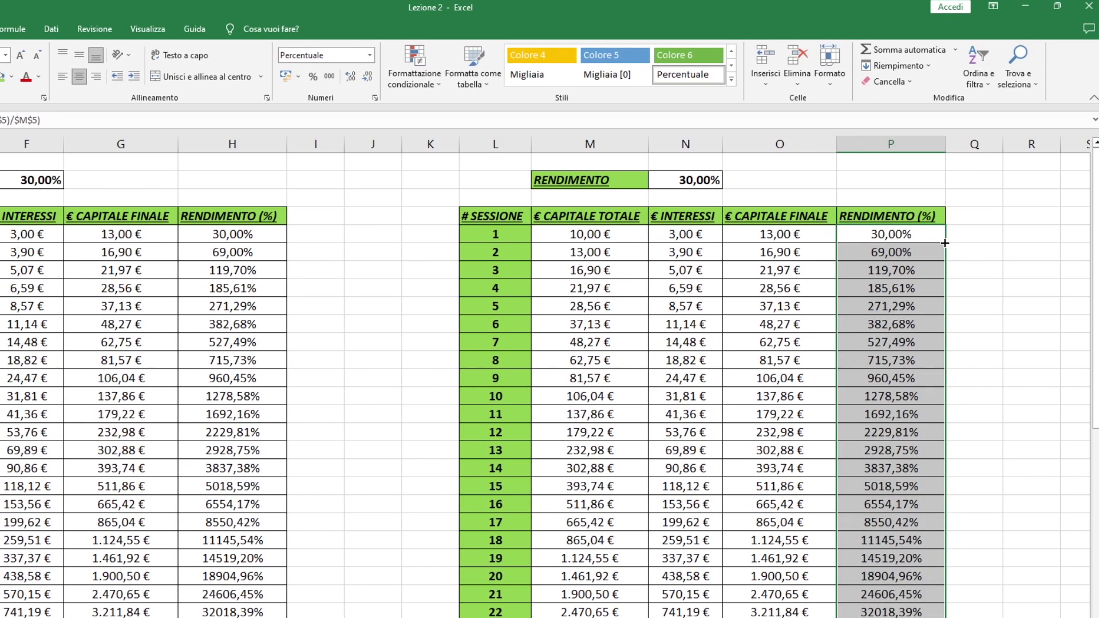
# - Link M6 to O5, point N6 at N2, and fill the interest formulas down column N
pyautogui.click(610, 249)
pyautogui.write('=')
pyautogui.click(770, 234)
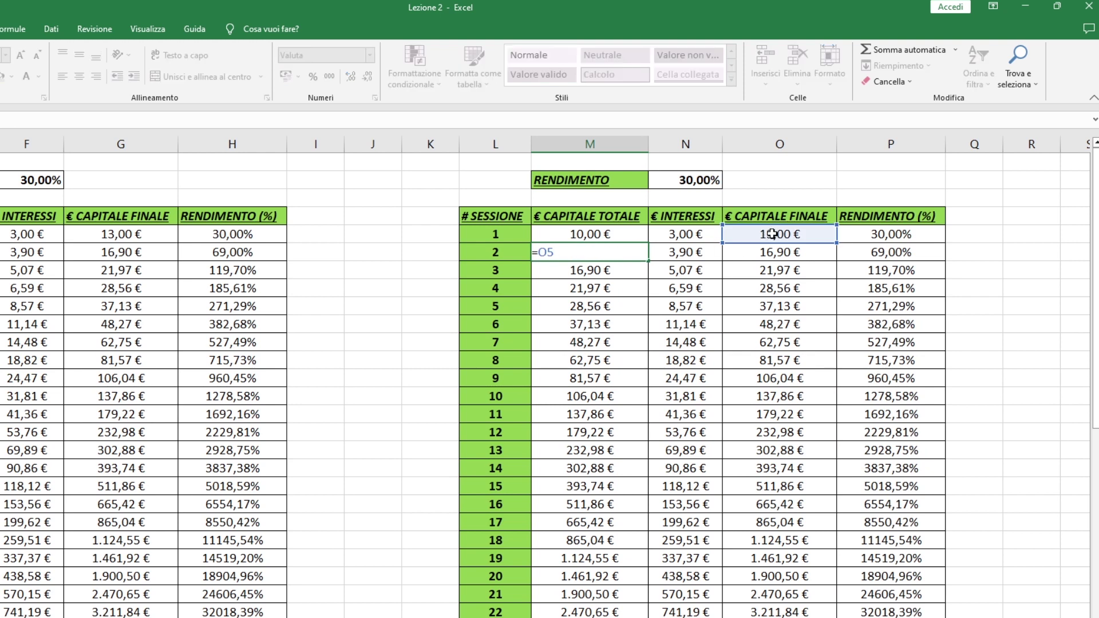
pyautogui.press('Return')
pyautogui.doubleClick(678, 252)
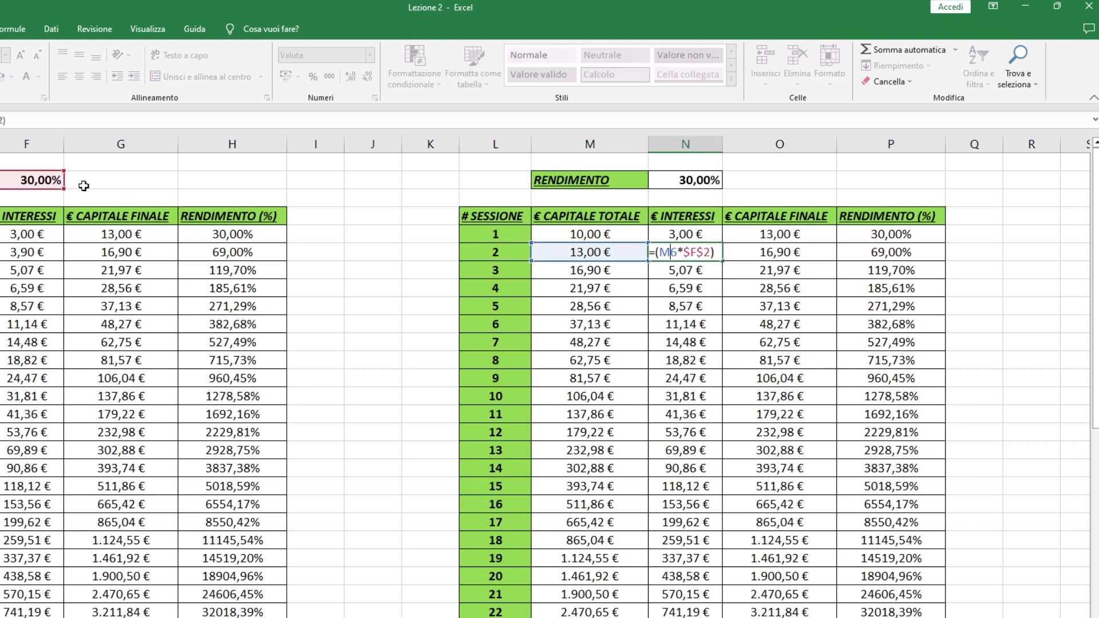
pyautogui.moveTo(64, 181)
pyautogui.mouseDown()
pyautogui.moveTo(722, 176)
pyautogui.moveTo(723, 192)
pyautogui.mouseUp()
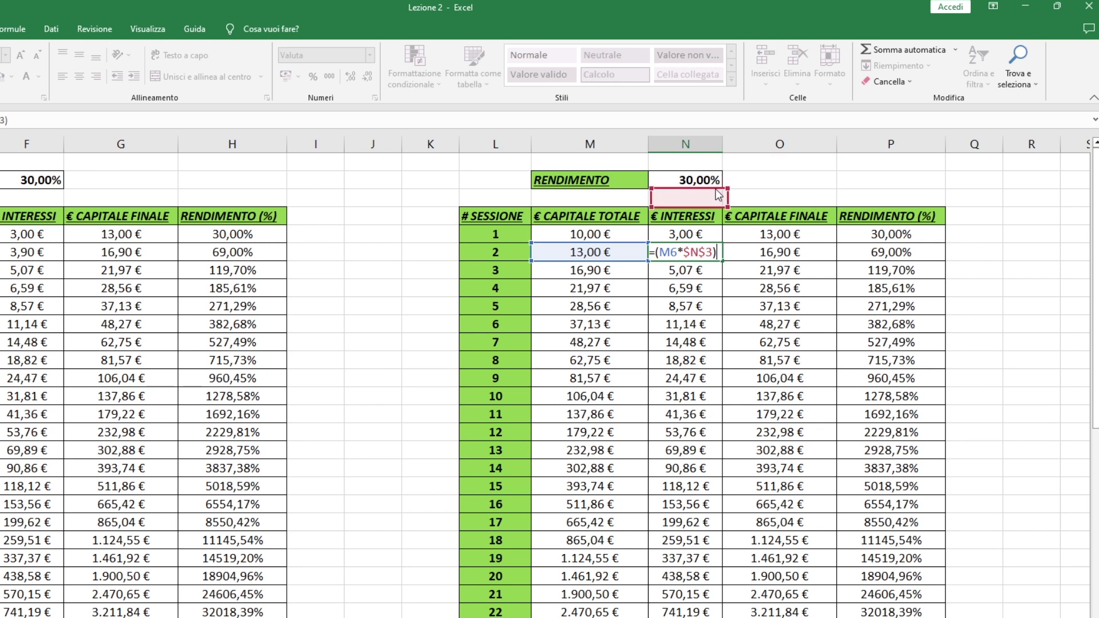
pyautogui.click(710, 241)
pyautogui.moveTo(713, 248); pyautogui.dragTo(723, 258)
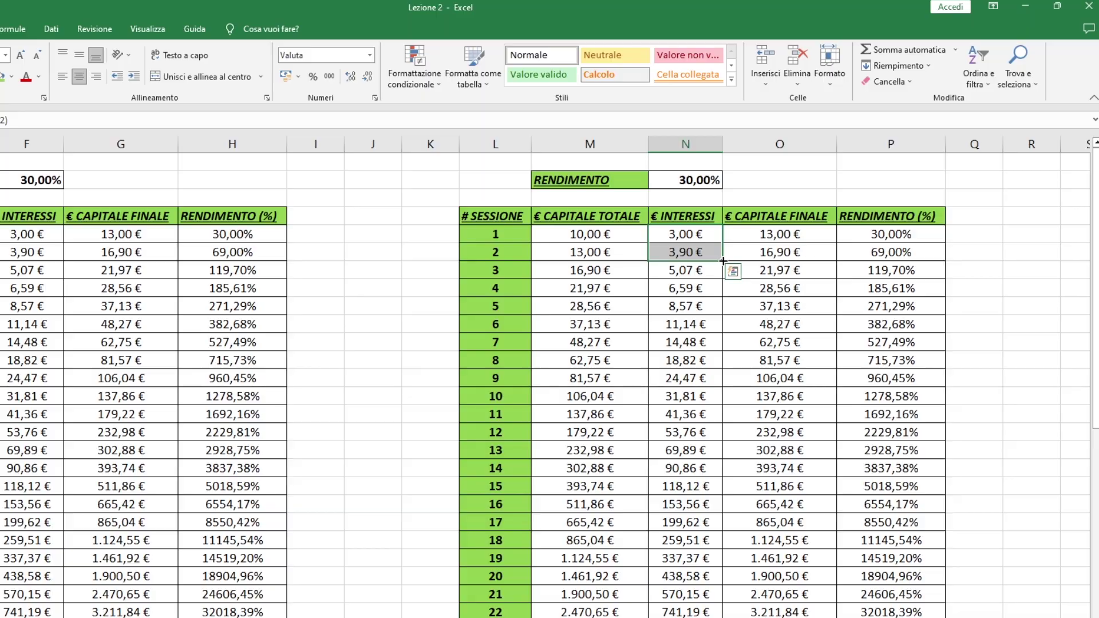
pyautogui.doubleClick(724, 261)
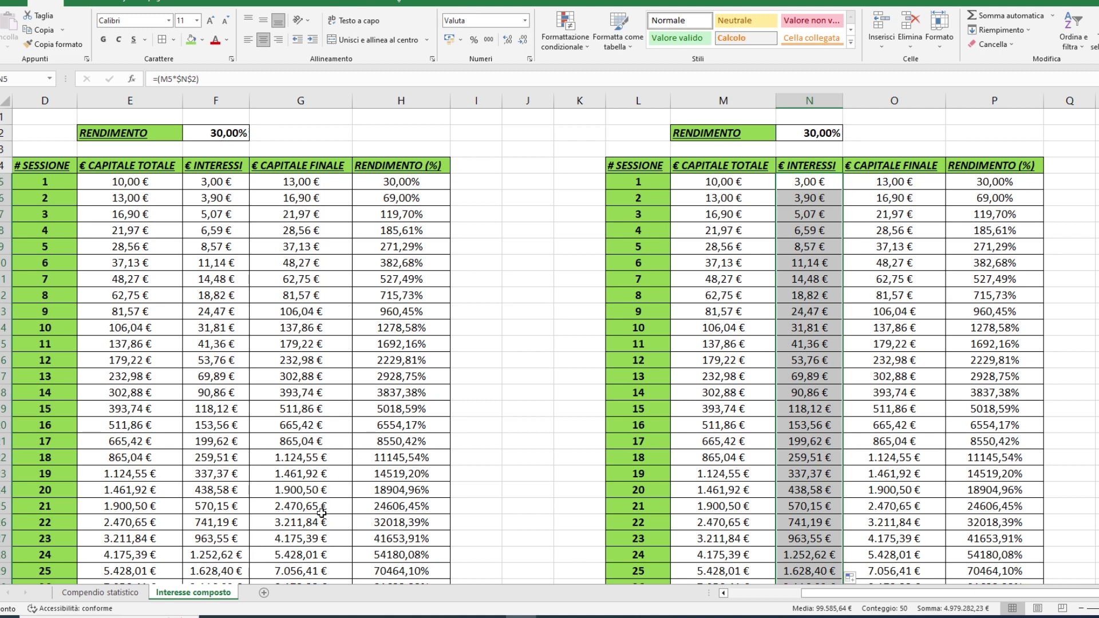
# - Add a new sheet and paste the entire Interesse composto sheet into Foglio1
pyautogui.click(264, 593)
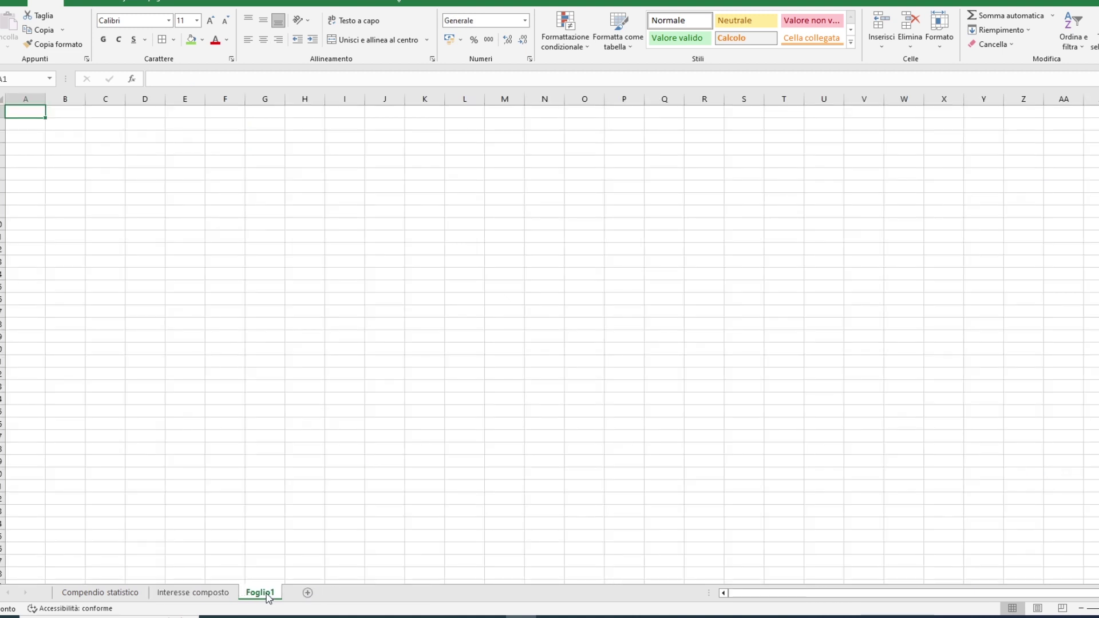
pyautogui.click(224, 592)
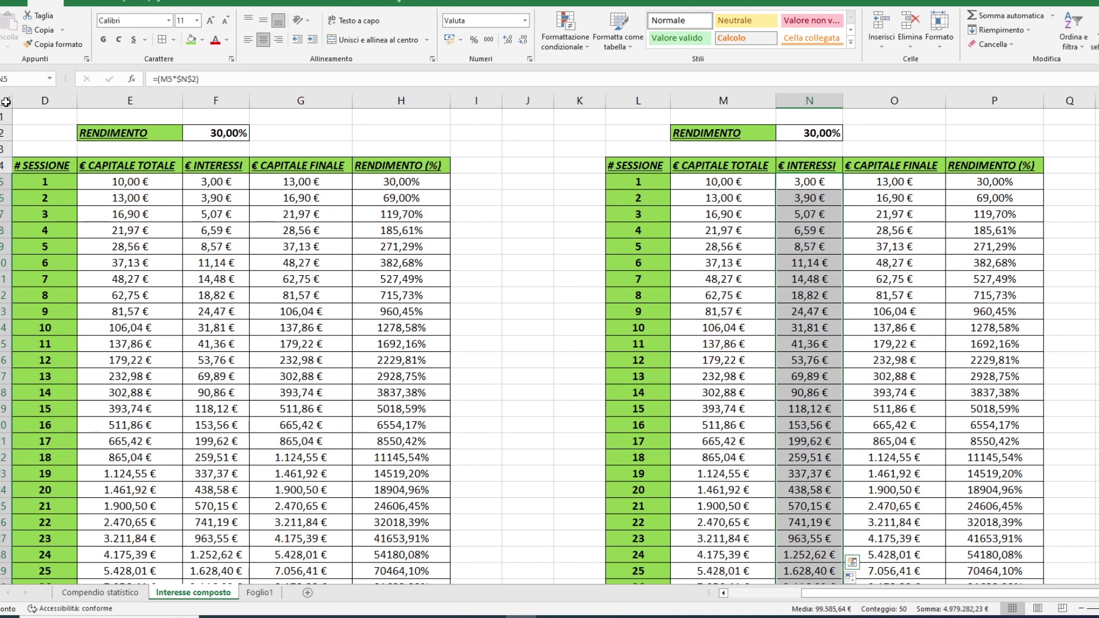
pyautogui.click(6, 102)
pyautogui.hotkey('ctrl', 'c')
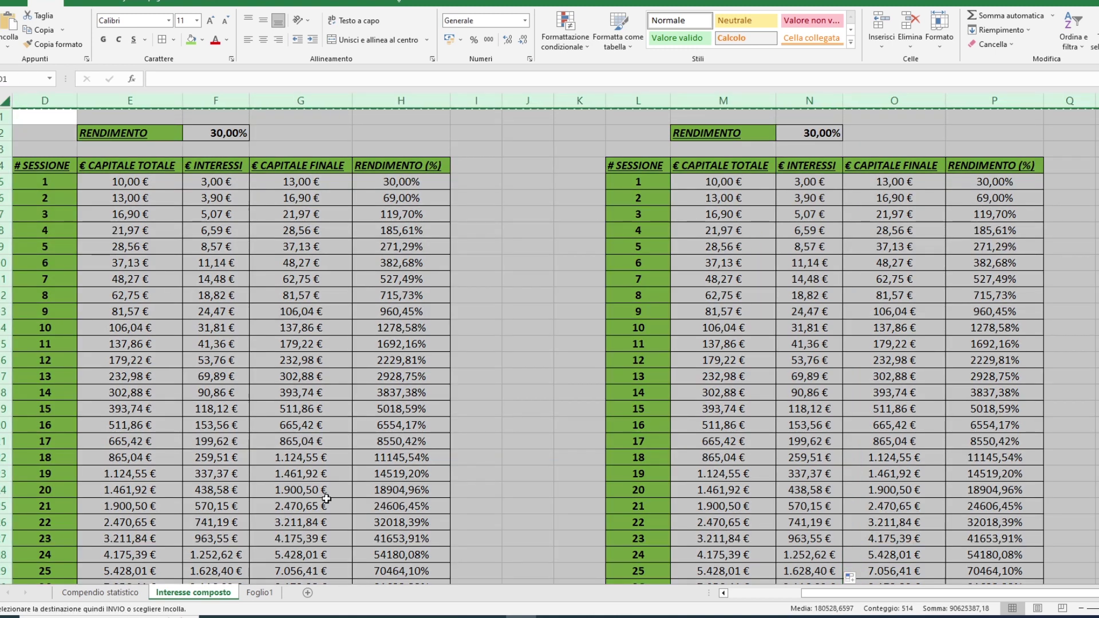
pyautogui.click(260, 592)
pyautogui.click(4, 99)
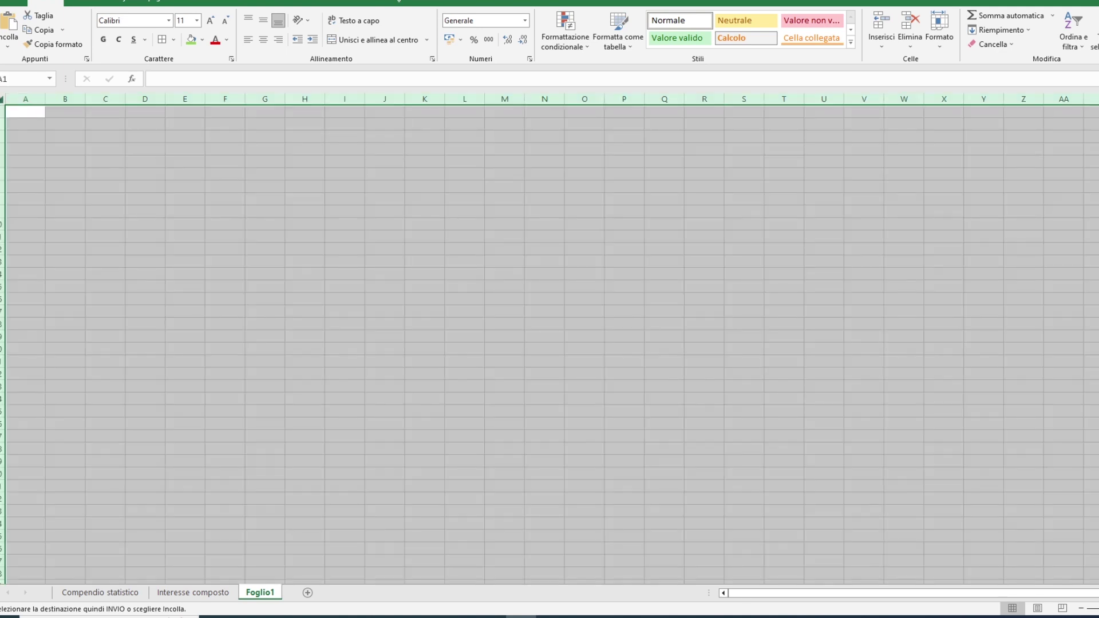
pyautogui.hotkey('ctrl', 'v')
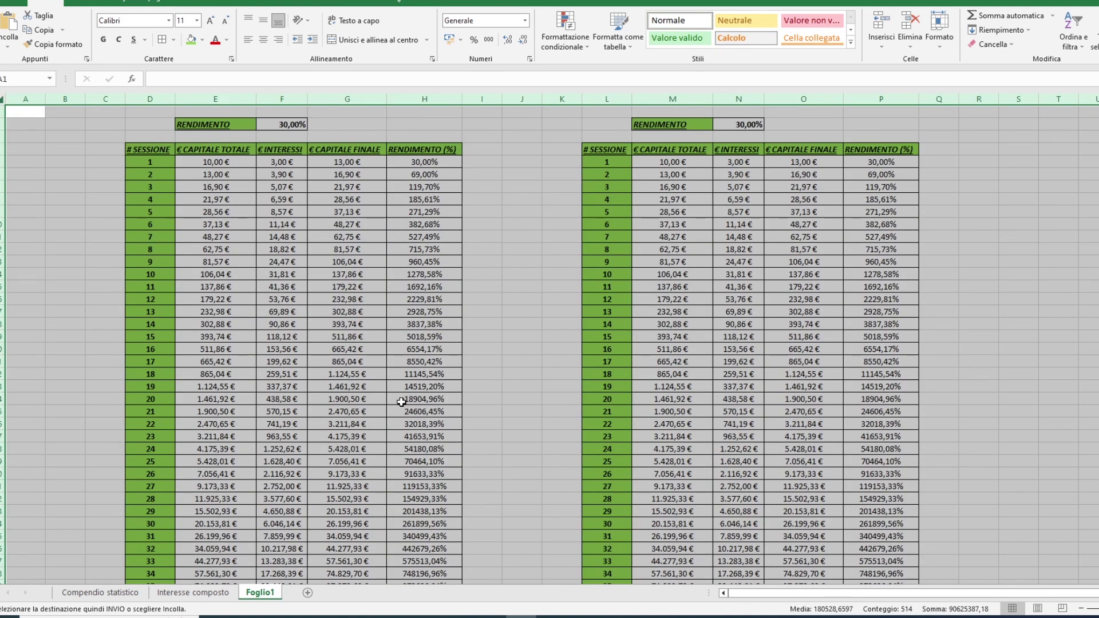
# - Rename Foglio1 to 'Interesse composto % diverse'
pyautogui.doubleClick(264, 593)
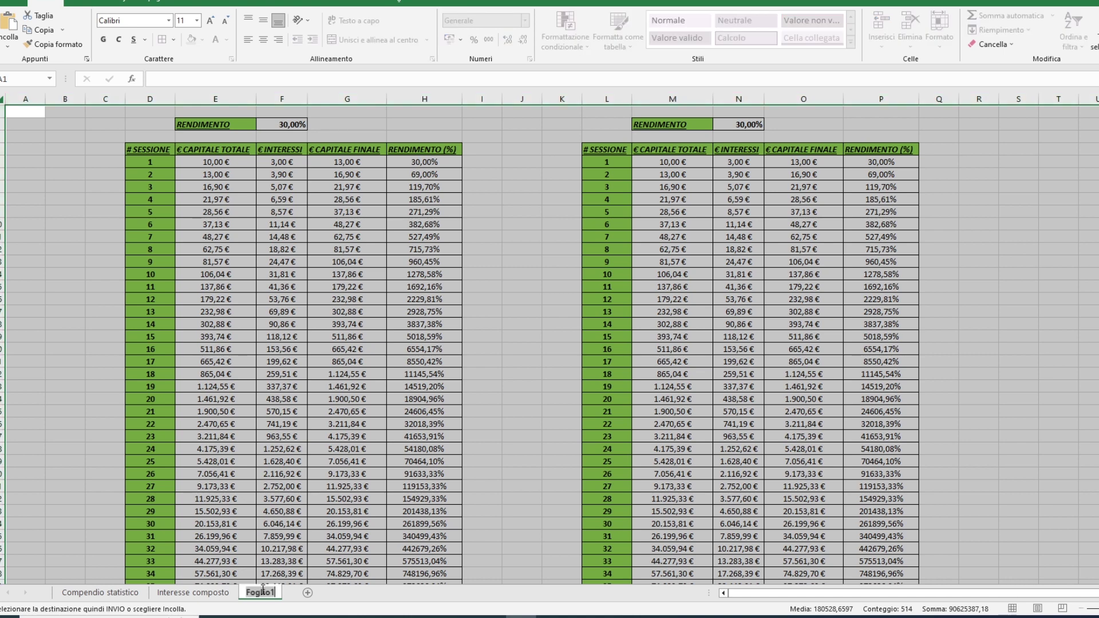
pyautogui.write('Intere')
pyautogui.write('sse ')
pyautogui.write('composto')
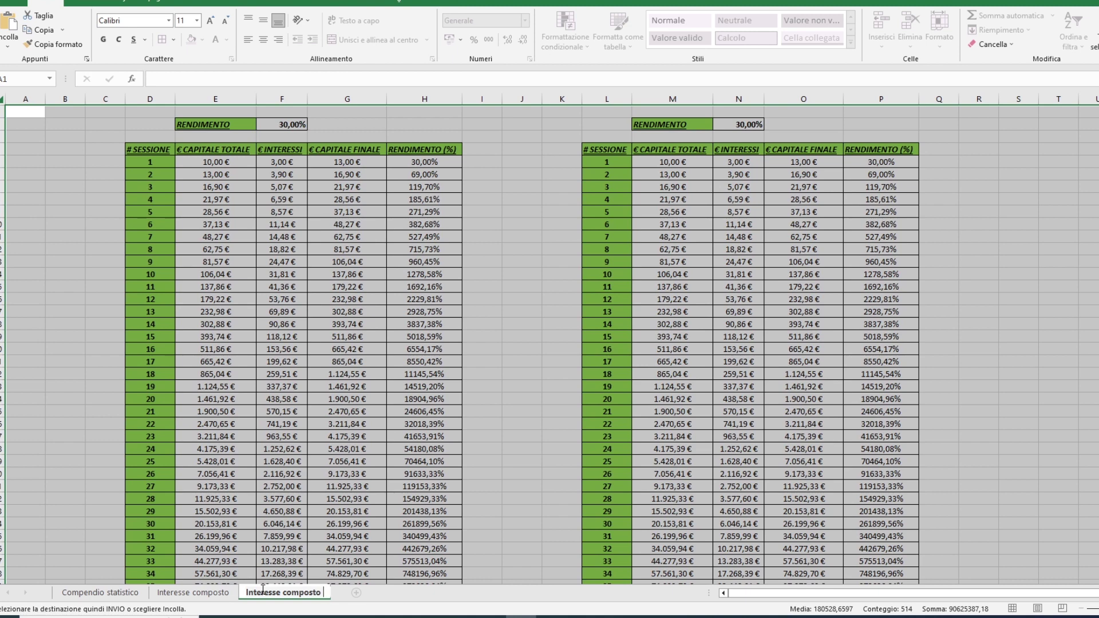
pyautogui.write(' % diverse')
pyautogui.press('Return')
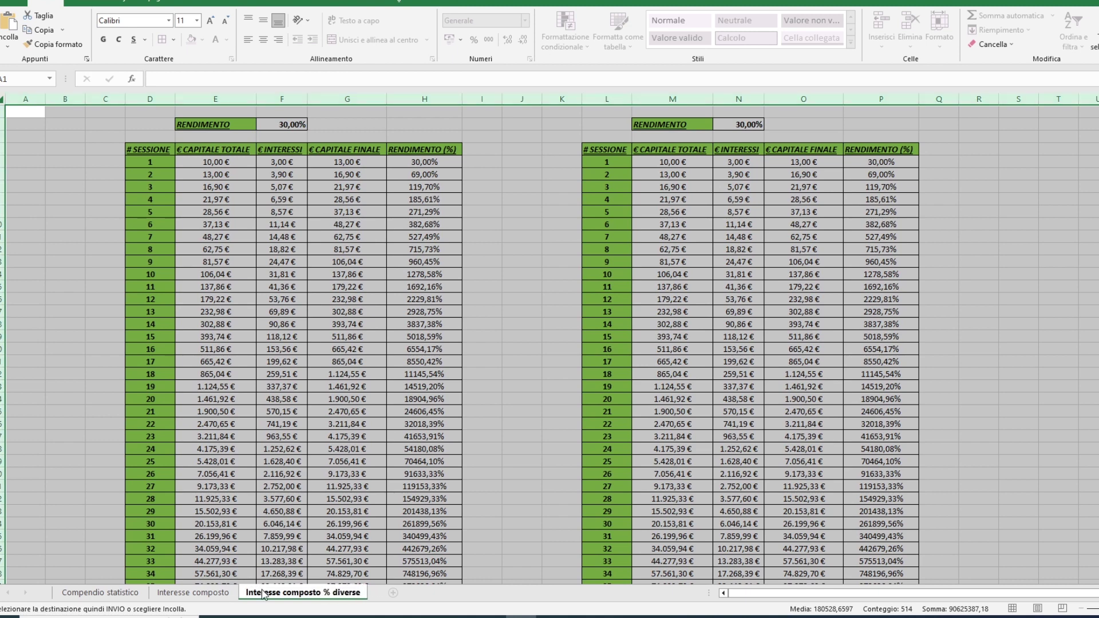
pyautogui.click(547, 297)
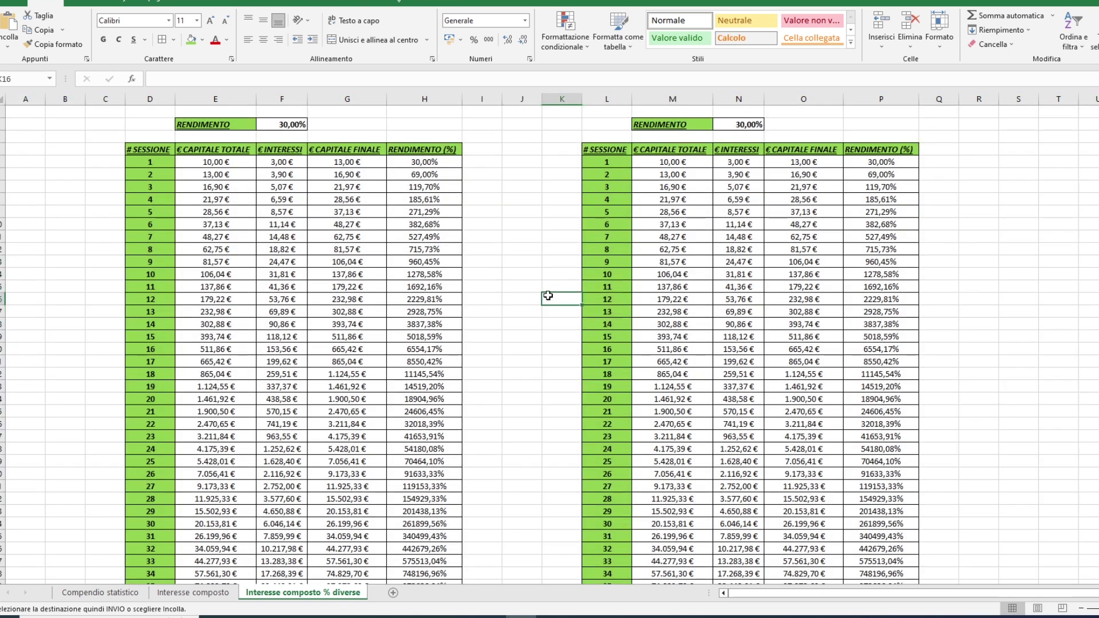
pyautogui.keyDown('ctrl'); pyautogui.scroll(1, 518, 272); pyautogui.keyUp('ctrl')
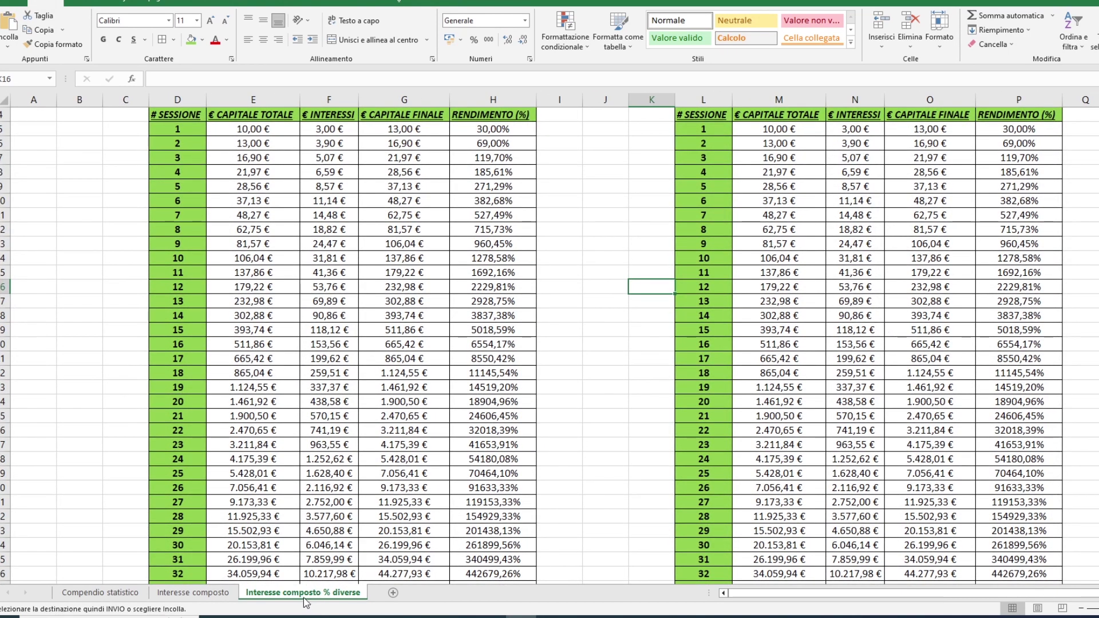
pyautogui.scroll(1, 402, 447)
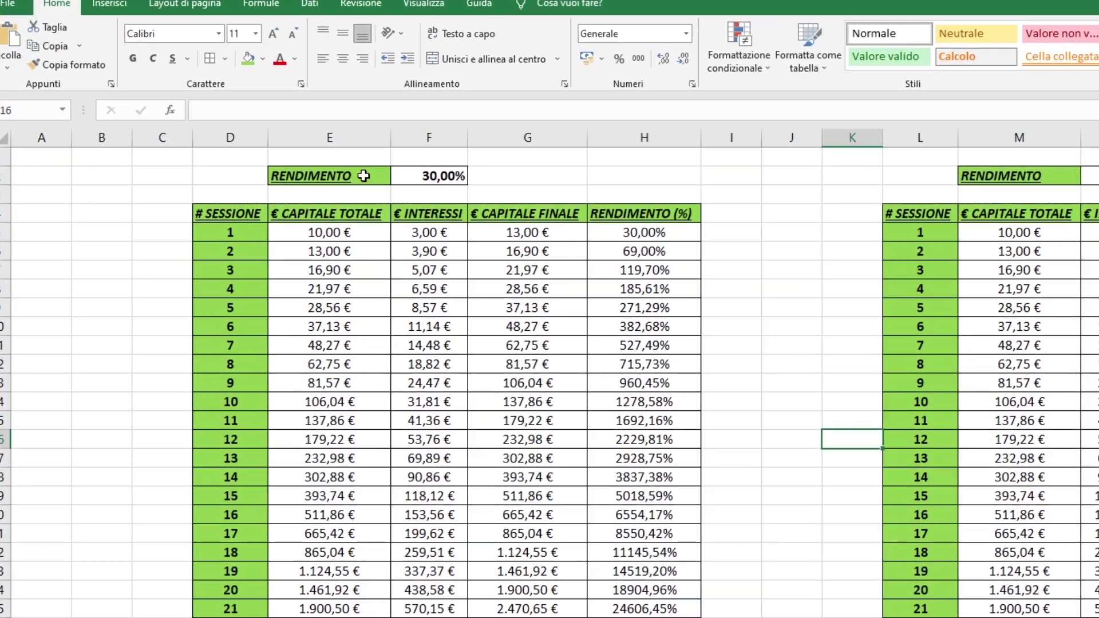
# - Copy the RENDIMENTO header to I4 and the 30,00% rate to I5
pyautogui.click(353, 169)
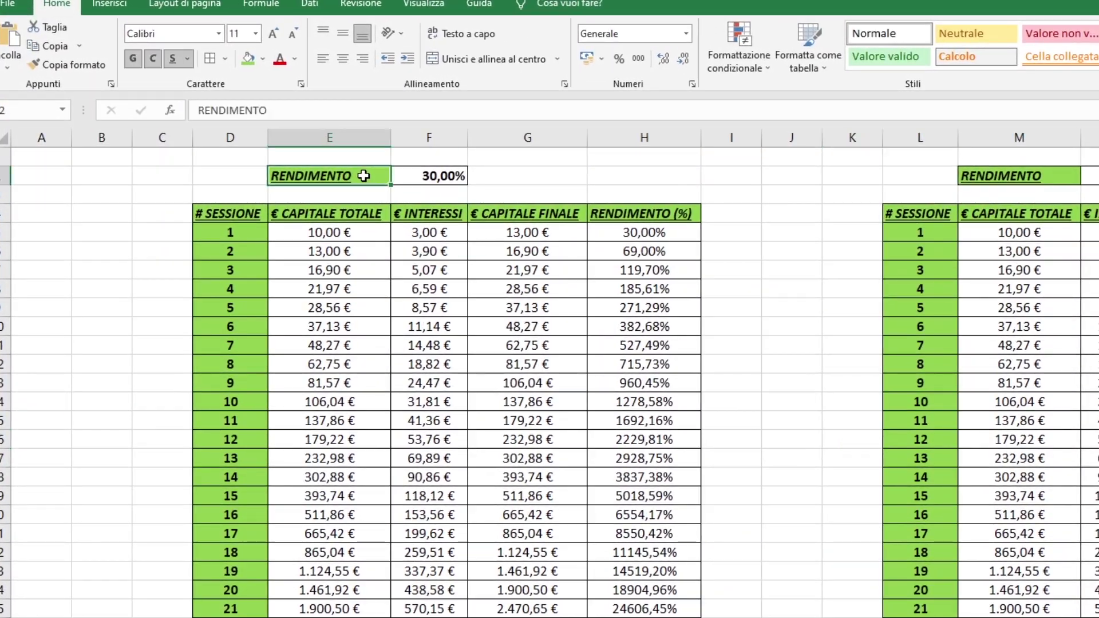
pyautogui.hotkey('ctrl', 'c')
pyautogui.click(737, 215)
pyautogui.hotkey('ctrl', 'v')
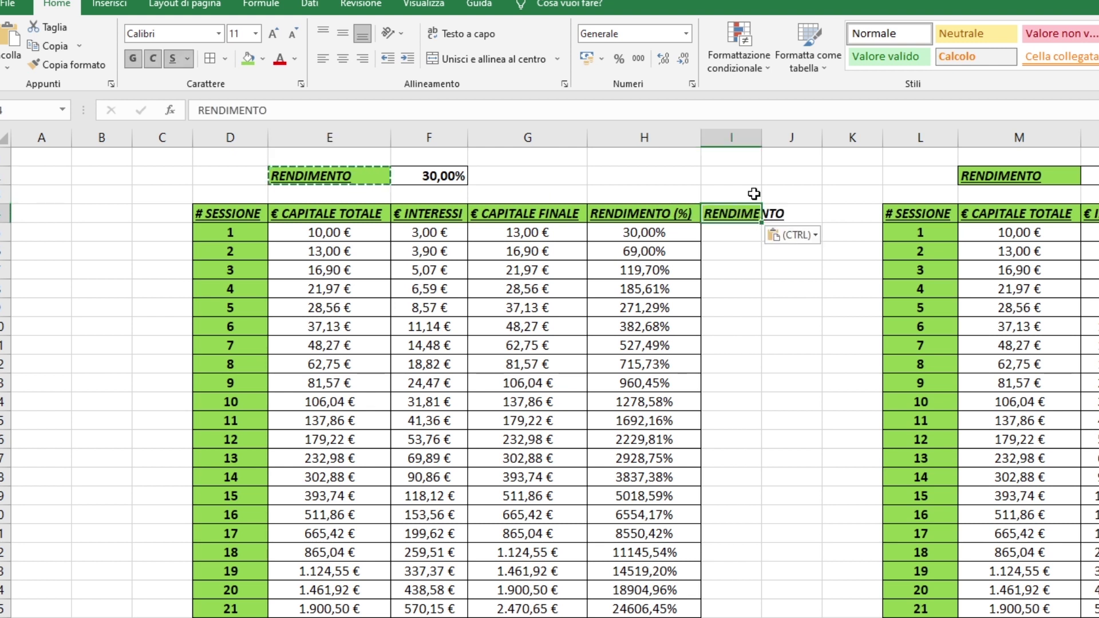
pyautogui.click(449, 175)
pyautogui.hotkey('ctrl', 'c')
pyautogui.click(746, 239)
pyautogui.hotkey('ctrl', 'v')
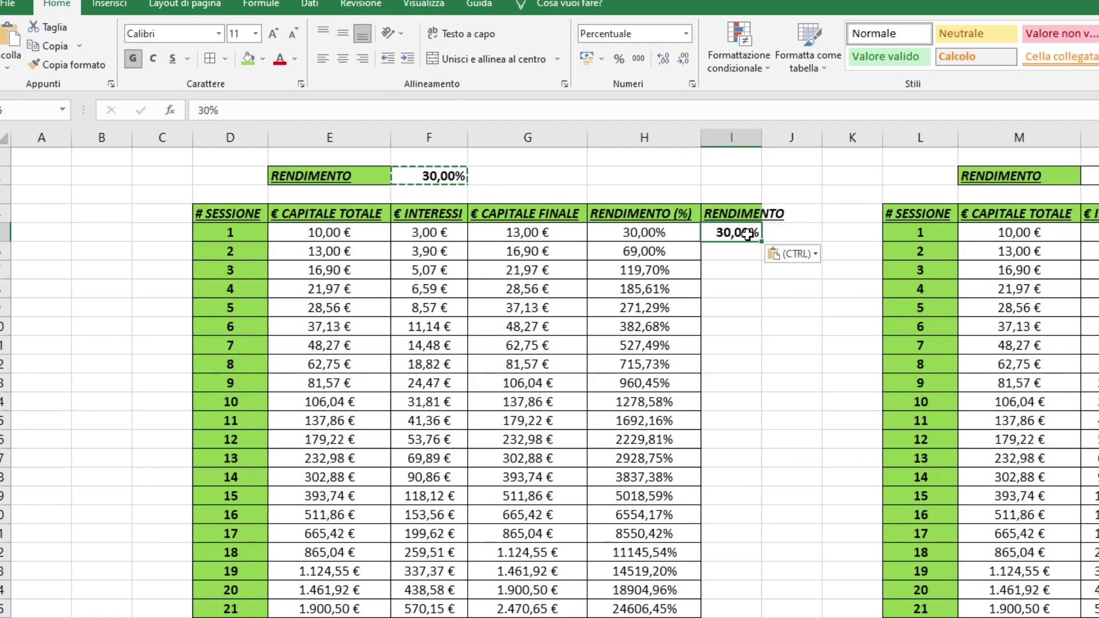
# - Autofit column I and change session 1's rate in I5 to 10%
pyautogui.doubleClick(763, 131)
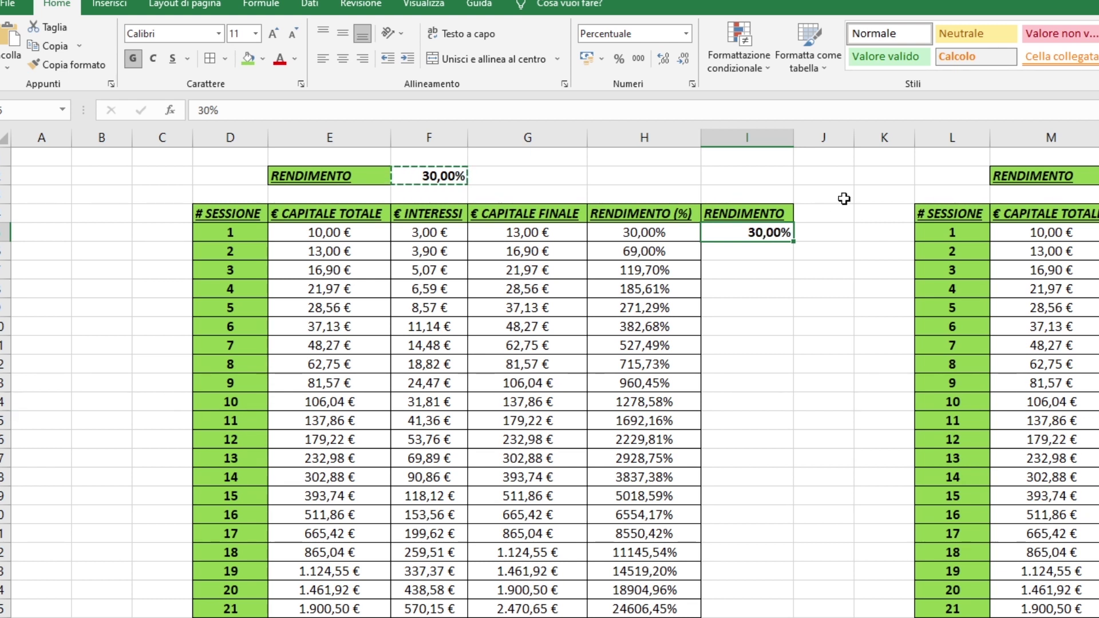
pyautogui.write('10%')
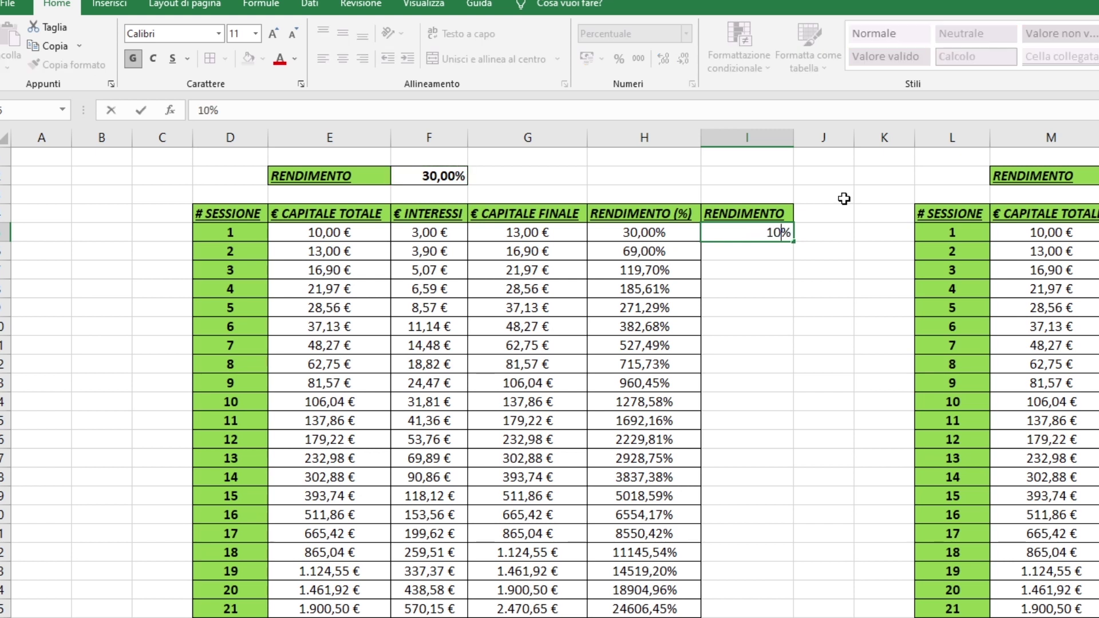
pyautogui.press('Return')
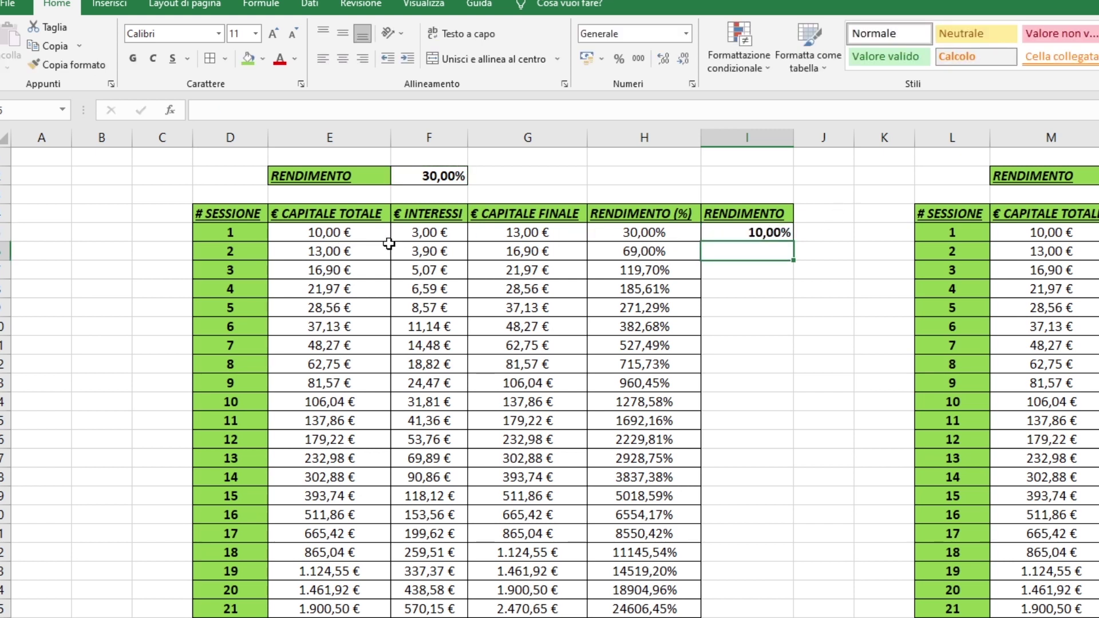
pyautogui.keyDown('ctrl'); pyautogui.scroll(2, 461, 274); pyautogui.keyUp('ctrl')
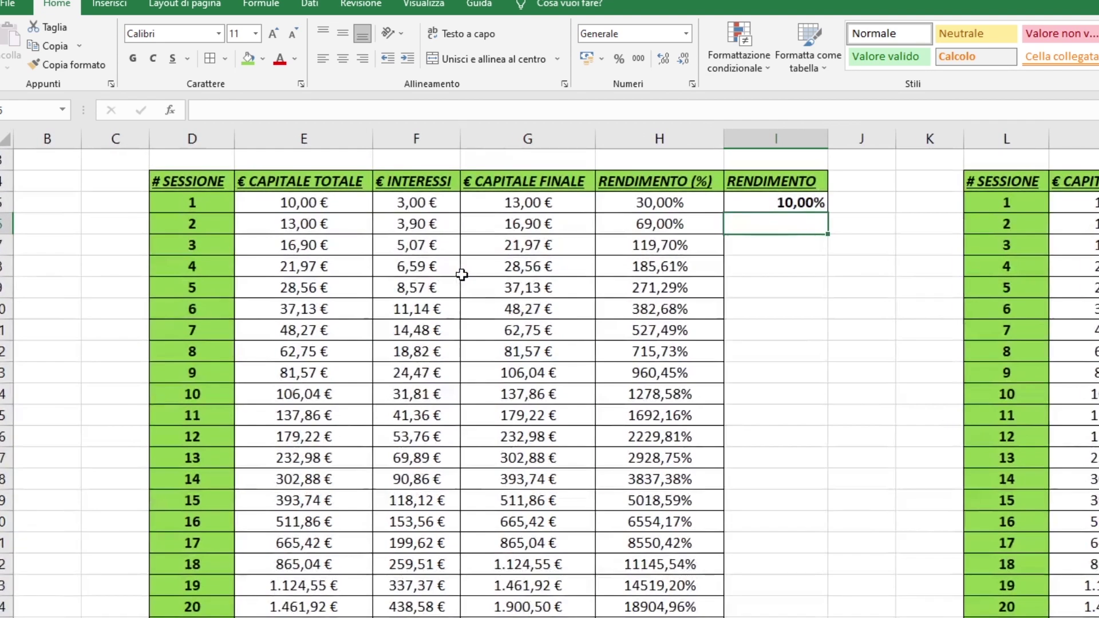
# - Change F5 to =(E5*$I$5) and re-enter G5 and H5 to recalculate session 1
pyautogui.scroll(1, 432, 270)
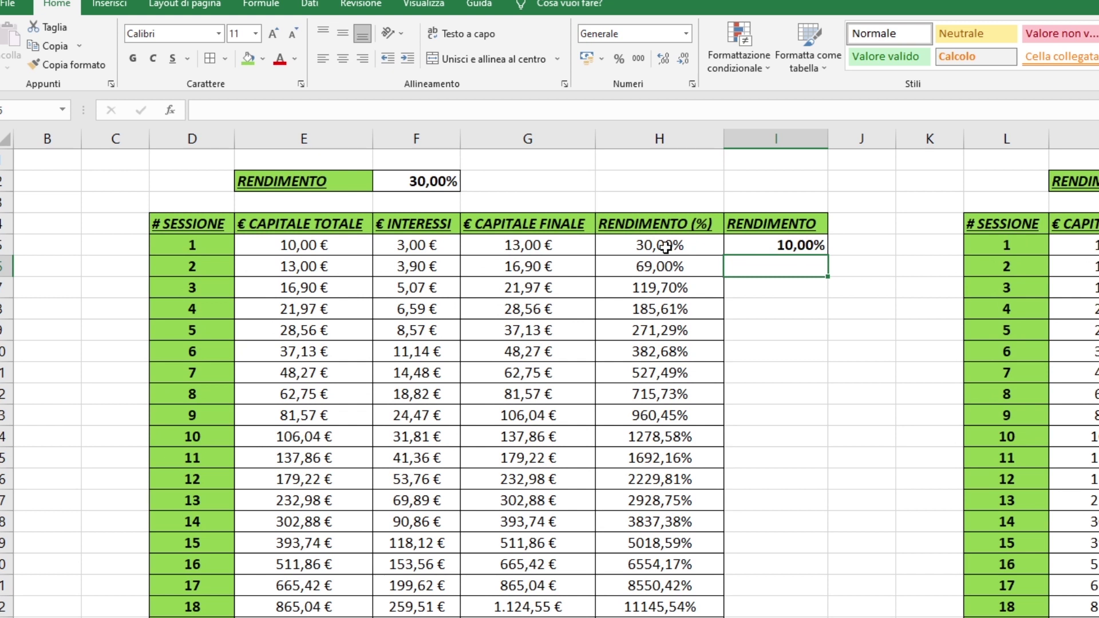
pyautogui.doubleClick(421, 244)
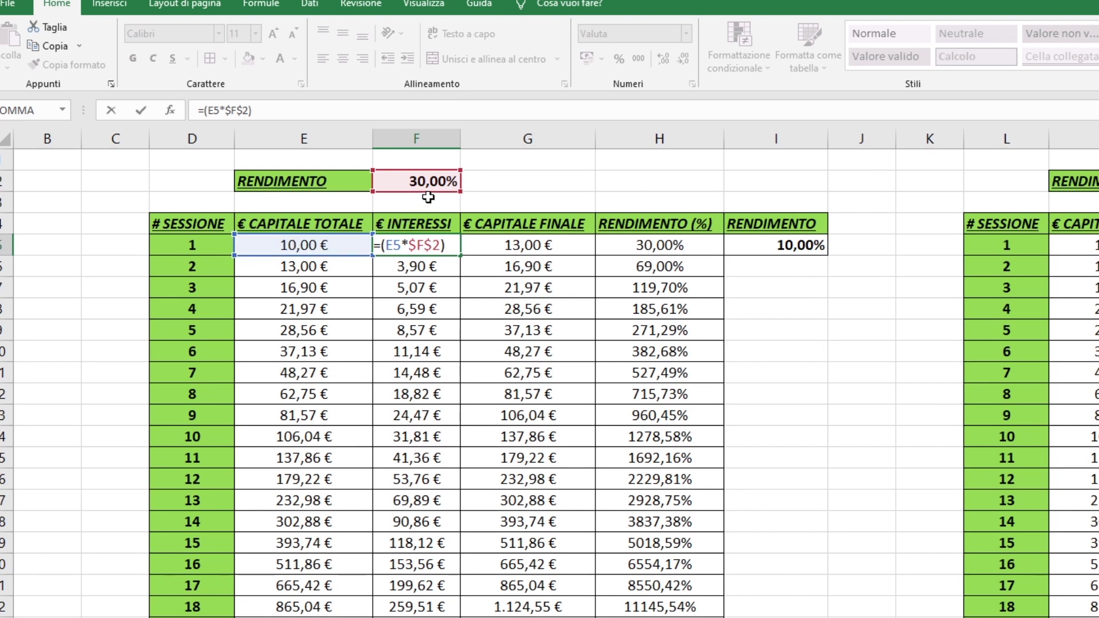
pyautogui.moveTo(433, 199); pyautogui.dragTo(786, 247)
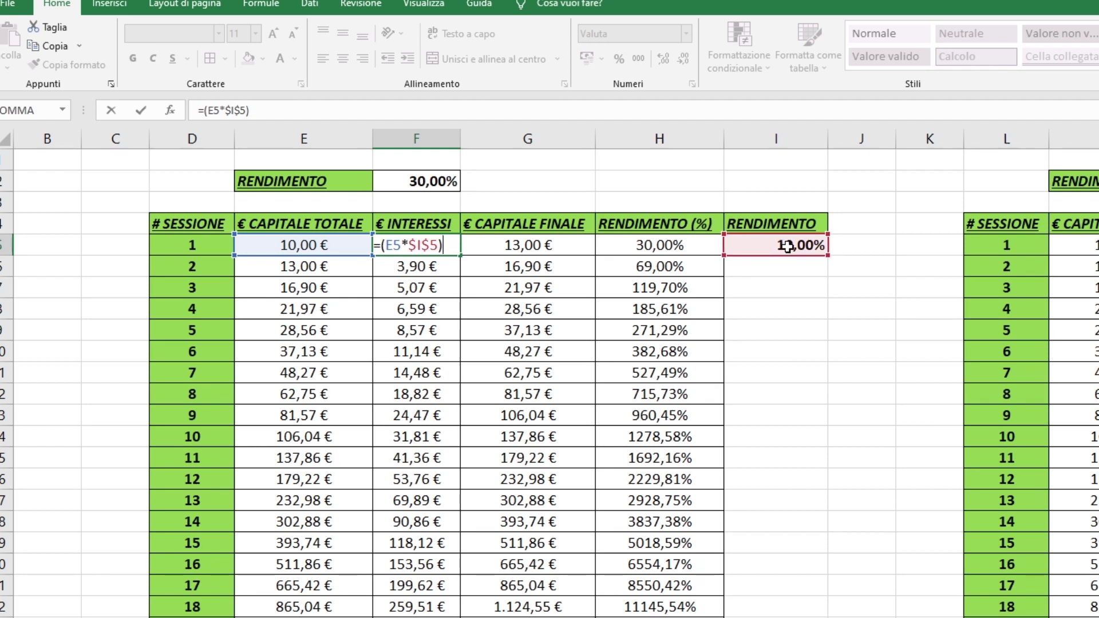
pyautogui.press('Return')
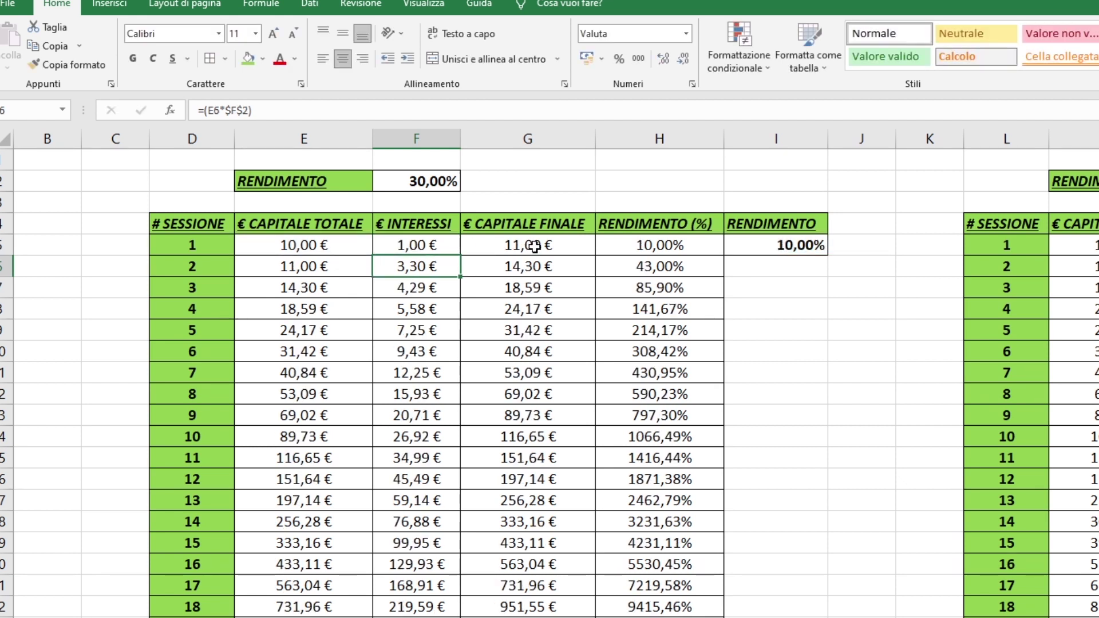
pyautogui.doubleClick(533, 247)
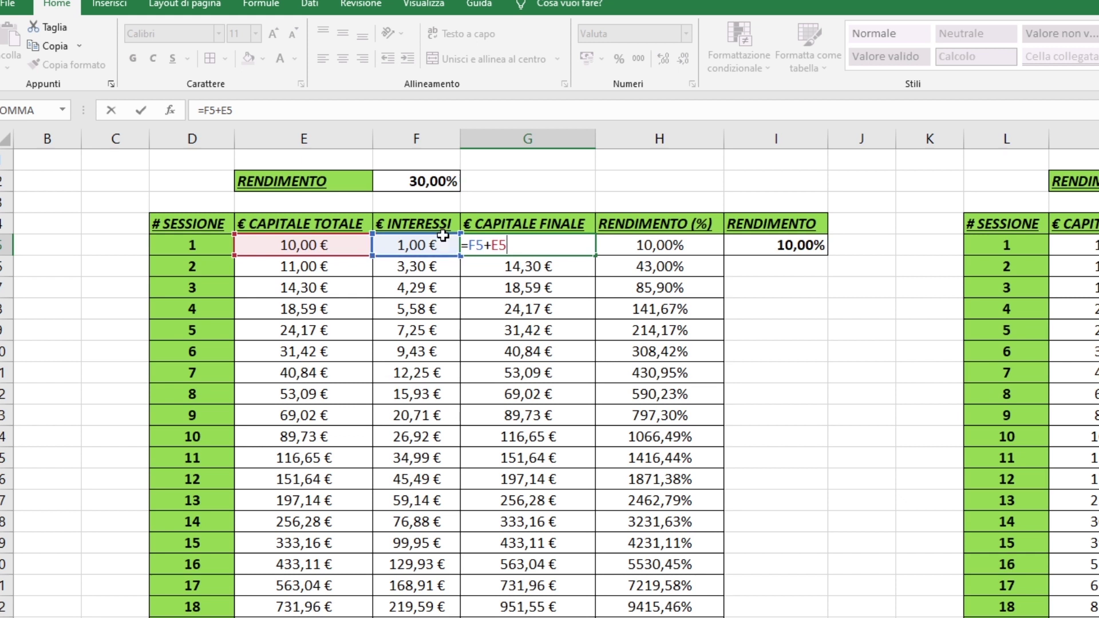
pyautogui.click(643, 239)
pyautogui.doubleClick(657, 245)
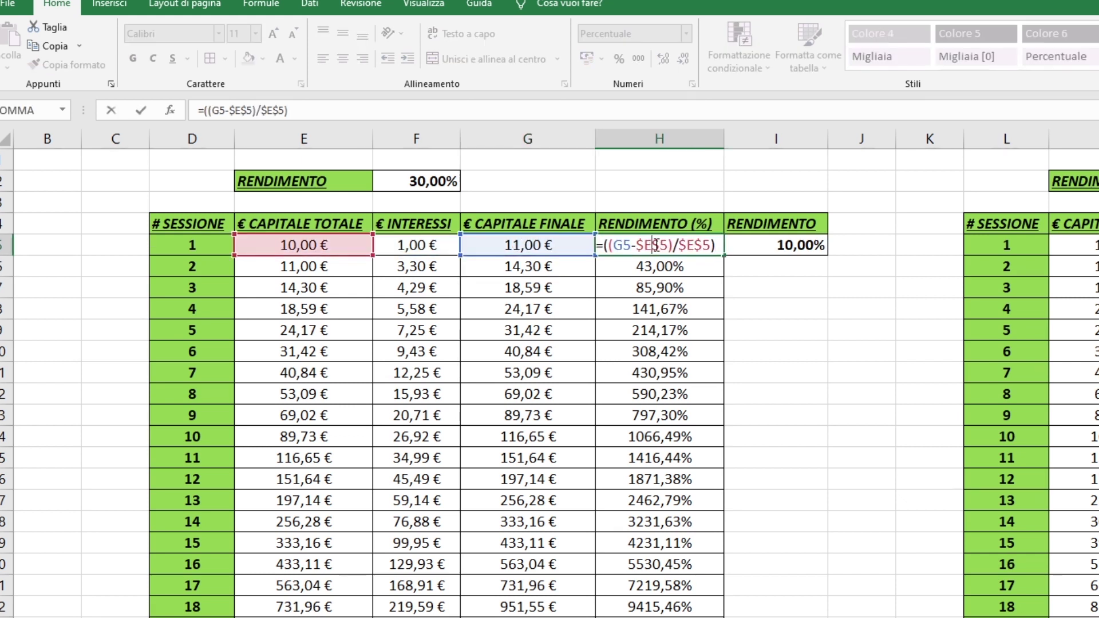
pyautogui.press('Return')
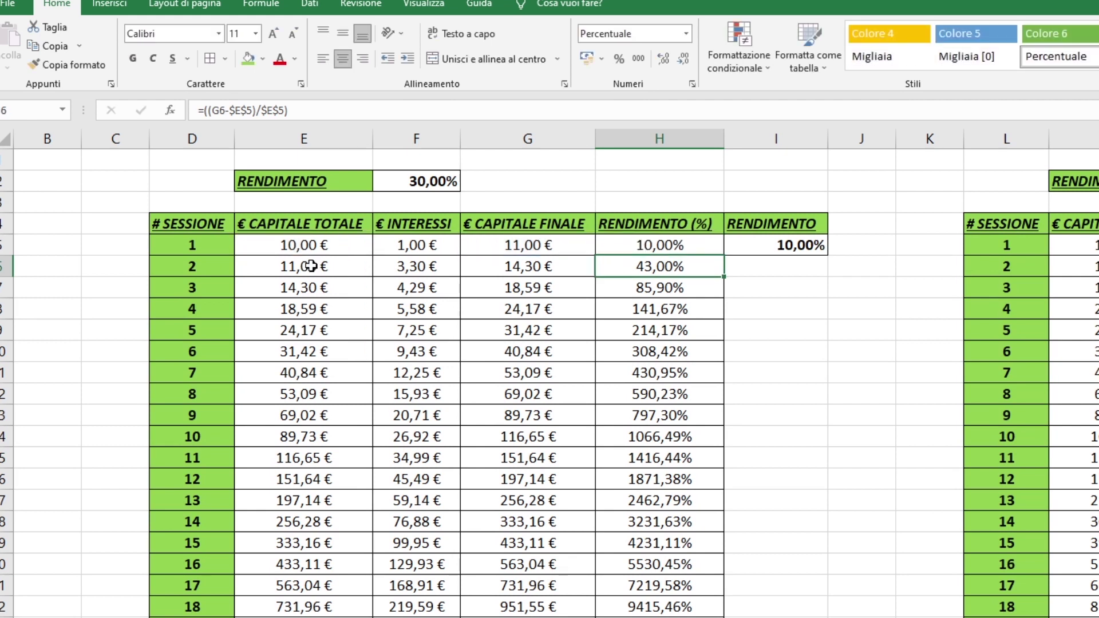
pyautogui.click(435, 248)
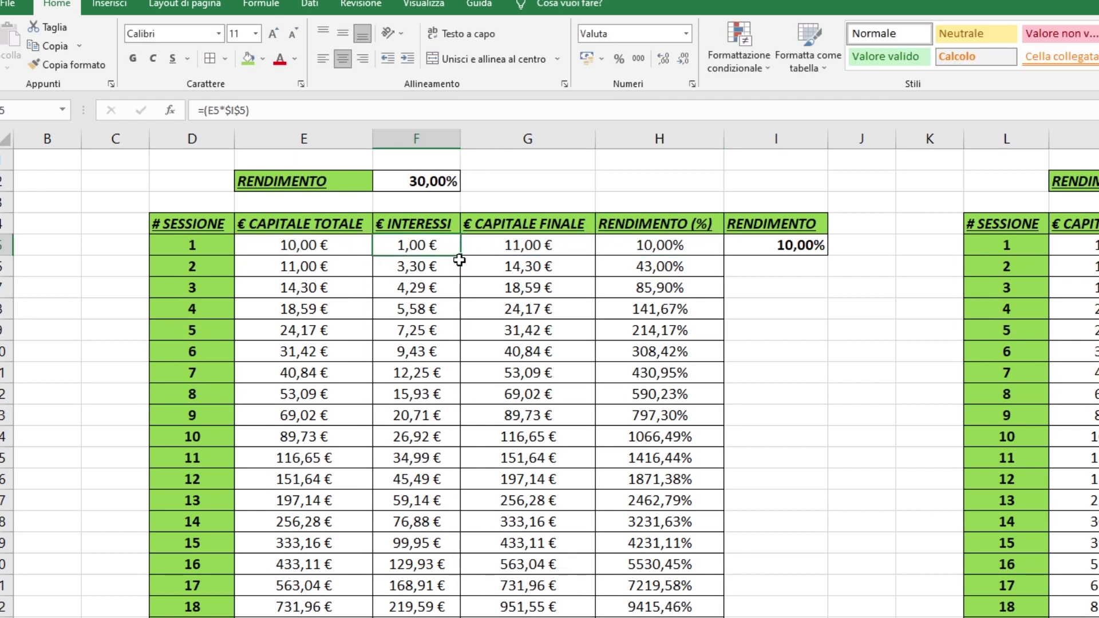
# - Fill F5's interest formula down column F and make F6's rate reference relative
pyautogui.moveTo(459, 259); pyautogui.dragTo(462, 551)
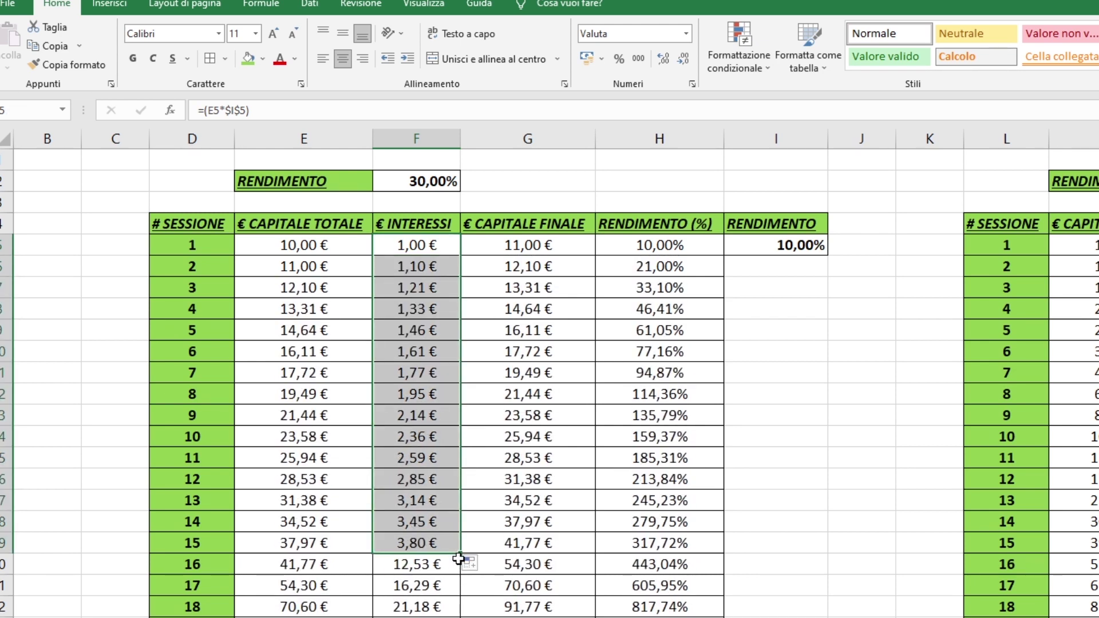
pyautogui.click(422, 265)
pyautogui.doubleClick(423, 265)
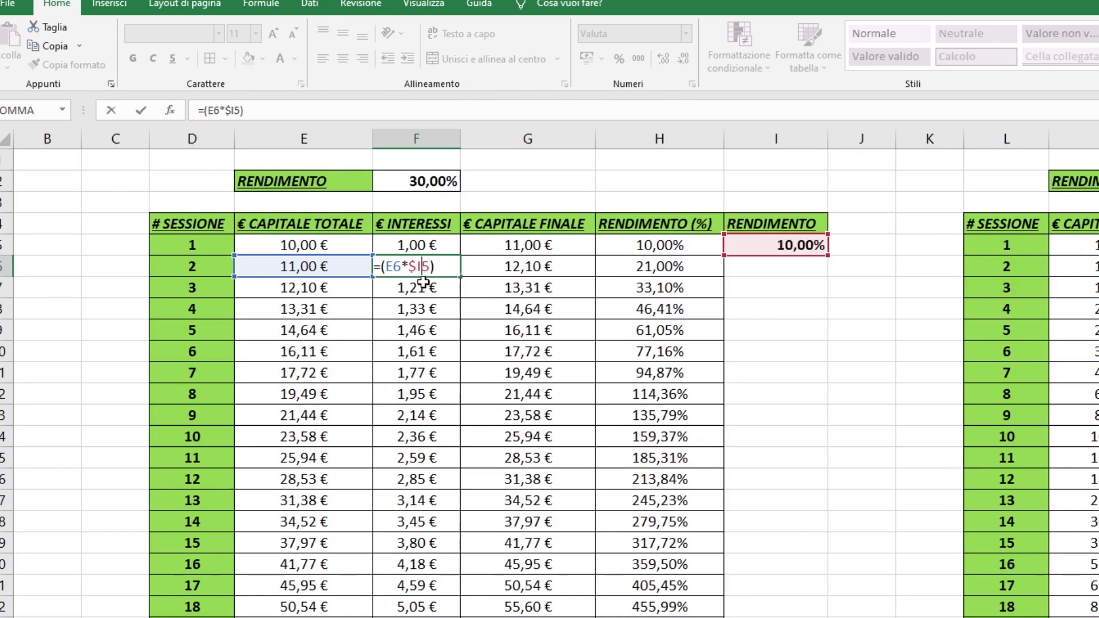
pyautogui.click(409, 266)
pyautogui.press('F4')
pyautogui.press('F4')
pyautogui.press('F4')
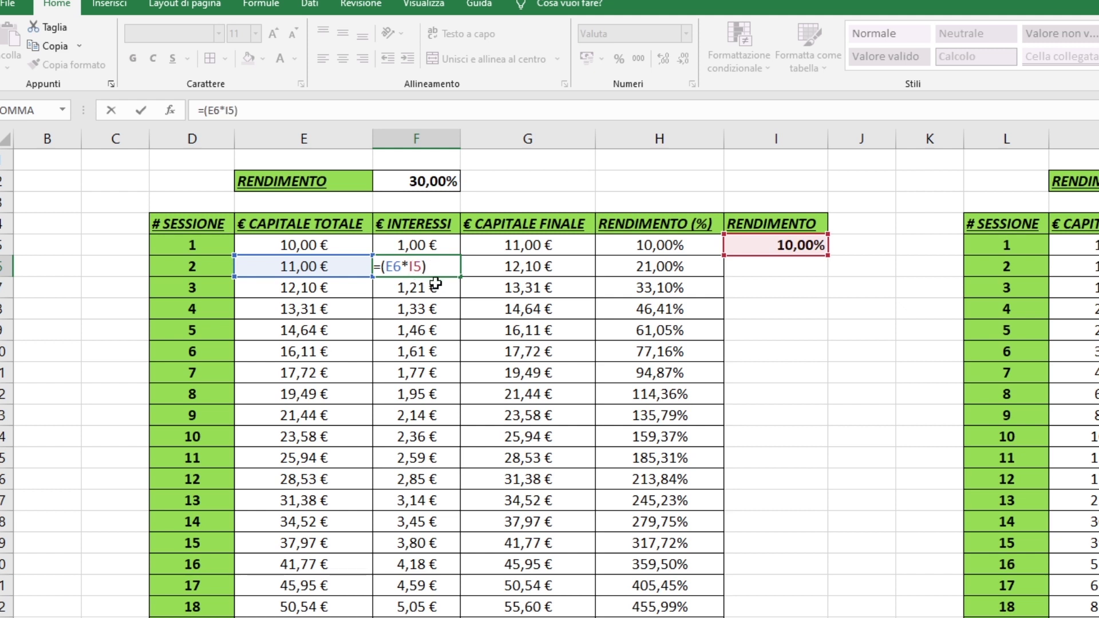
pyautogui.press('Return')
pyautogui.doubleClick(441, 266)
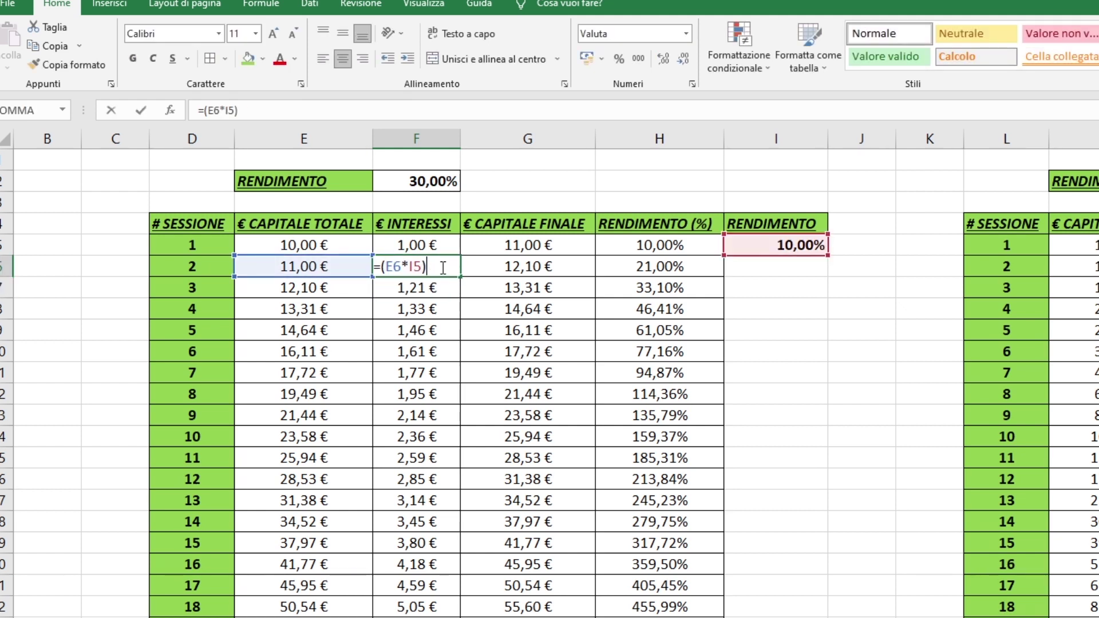
pyautogui.press('Escape')
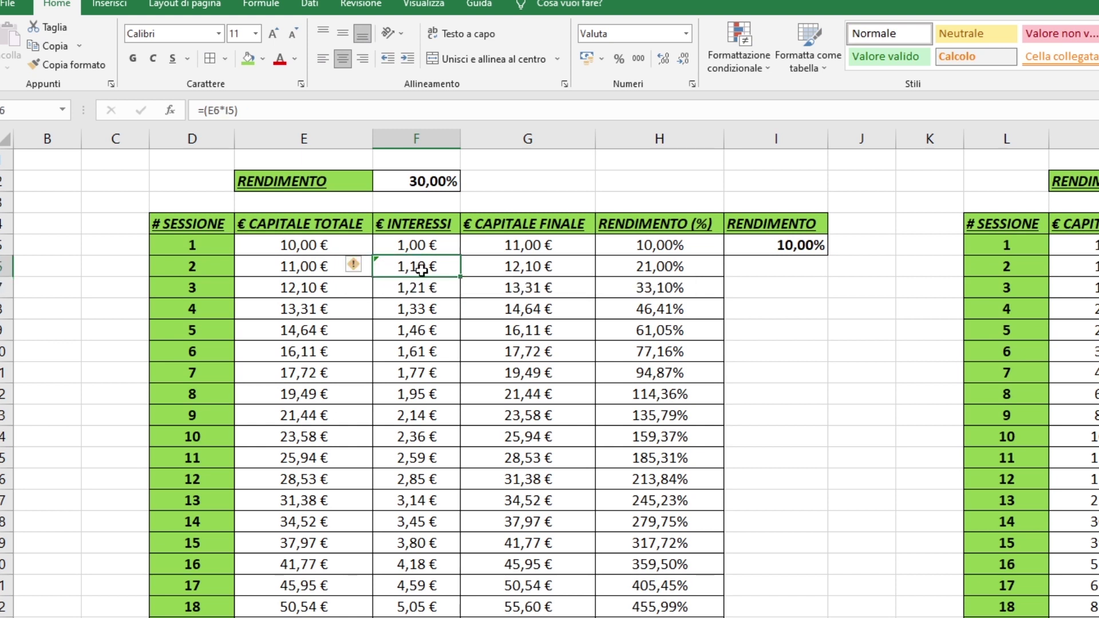
# - Point session 2's interest formula at I6, giving =(E6*I6)
pyautogui.press('Down')
pyautogui.press('Down')
pyautogui.press('Down')
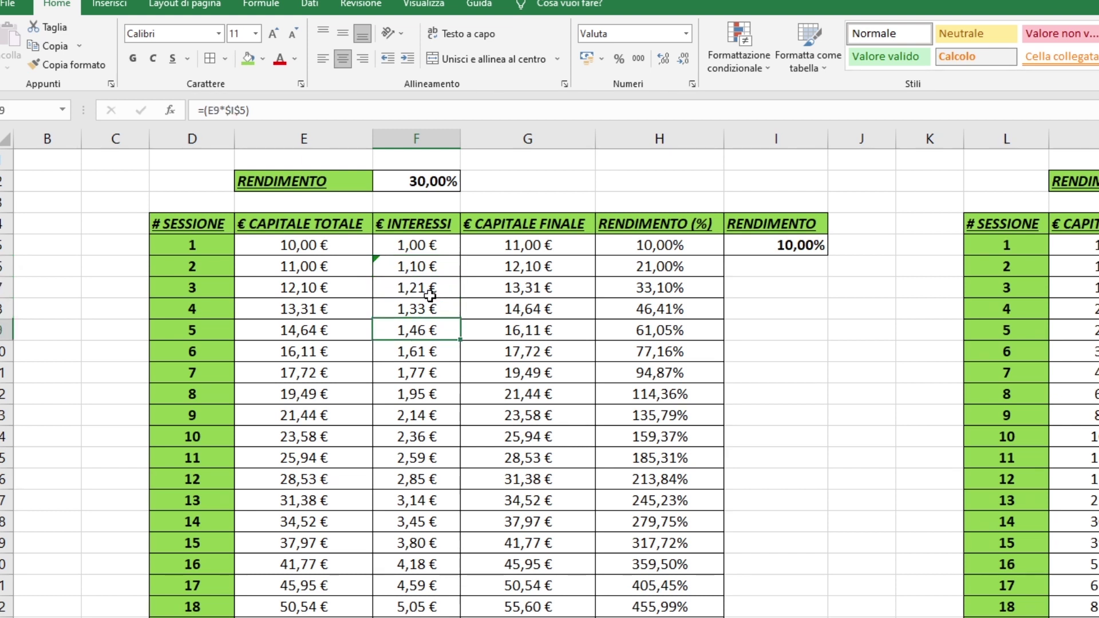
pyautogui.press('Down')
pyautogui.press('Down')
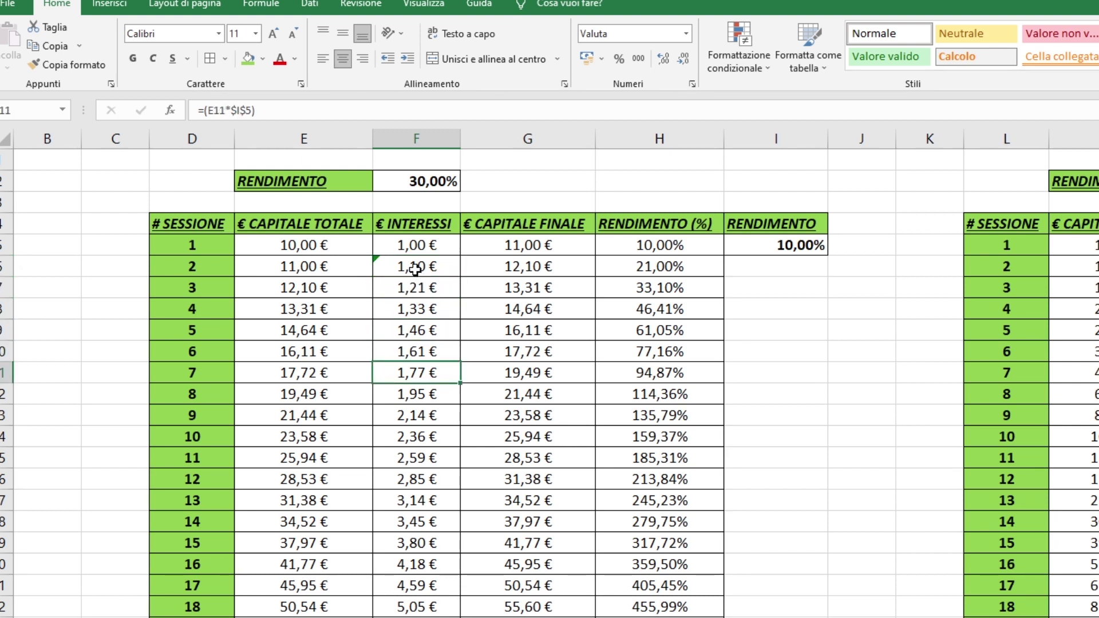
pyautogui.doubleClick(415, 268)
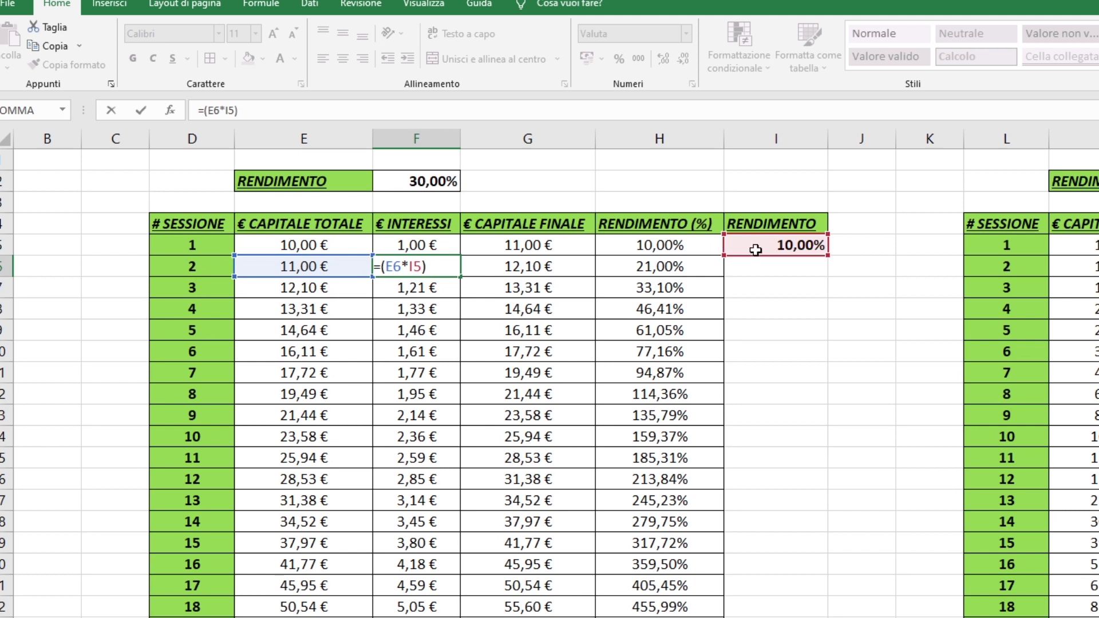
pyautogui.moveTo(761, 257); pyautogui.dragTo(761, 266)
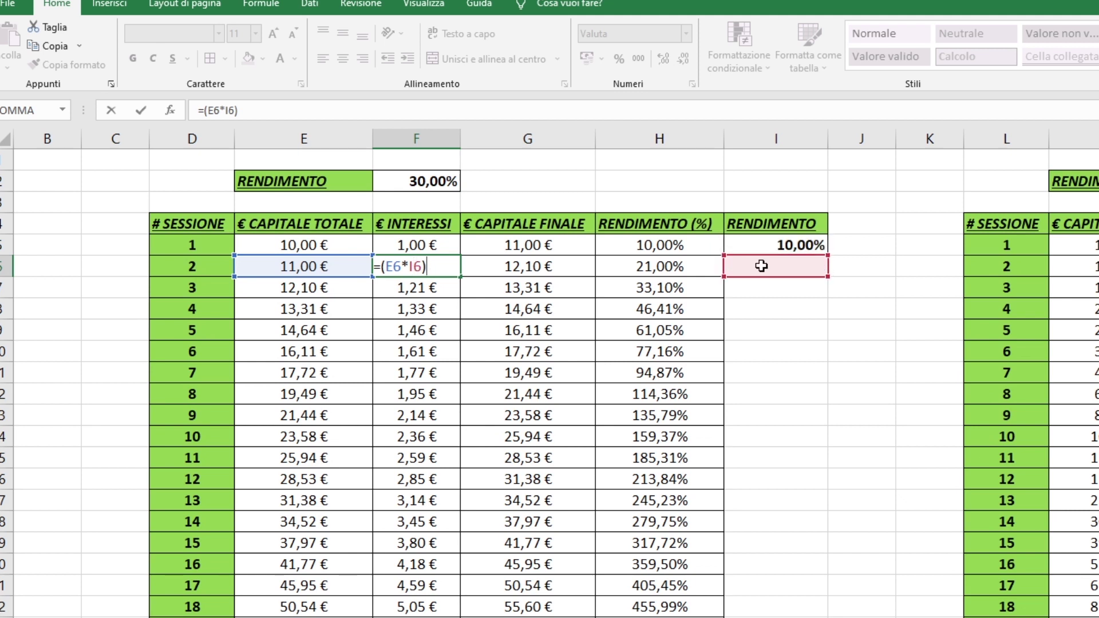
pyautogui.press('Return')
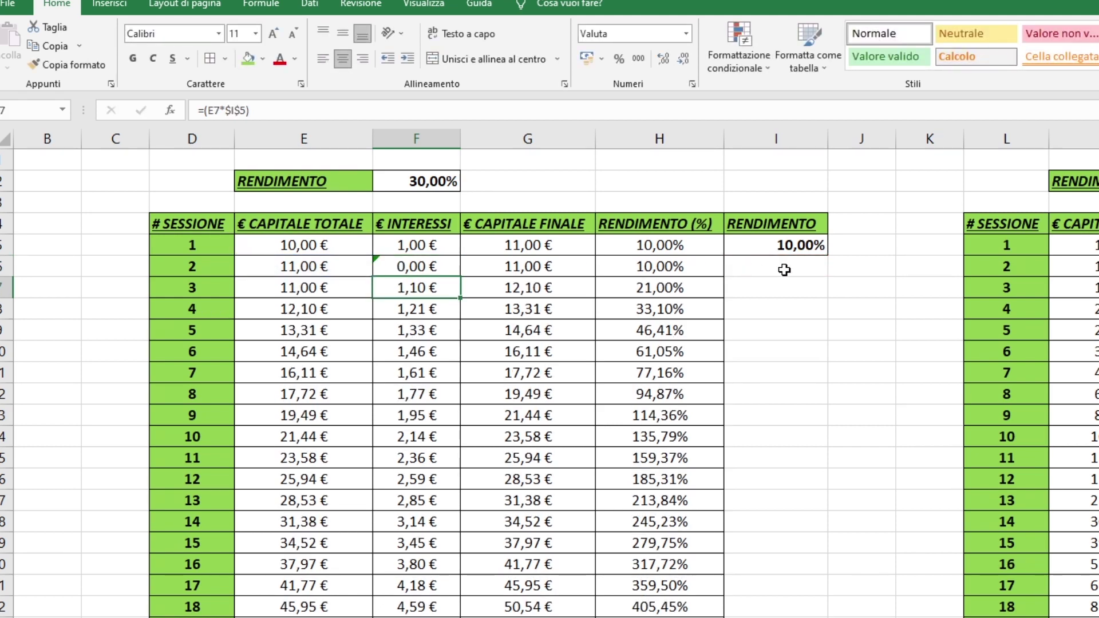
# - Copy the 10% rate into every later session's cell in column I
pyautogui.click(805, 246)
pyautogui.hotkey('ctrl', 'c')
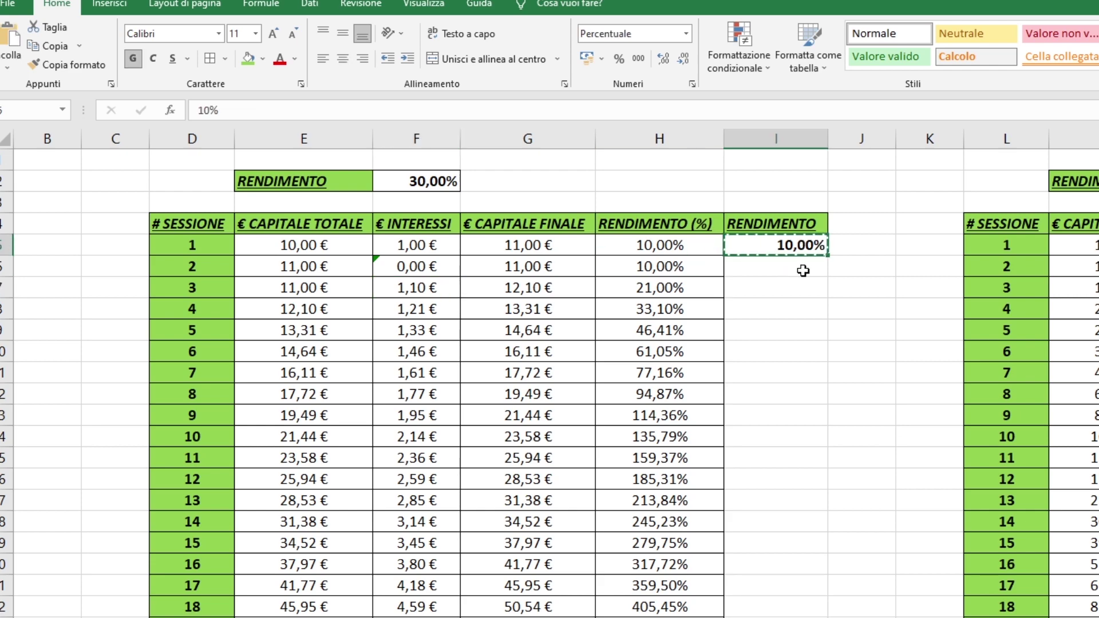
pyautogui.moveTo(798, 268); pyautogui.dragTo(788, 615)
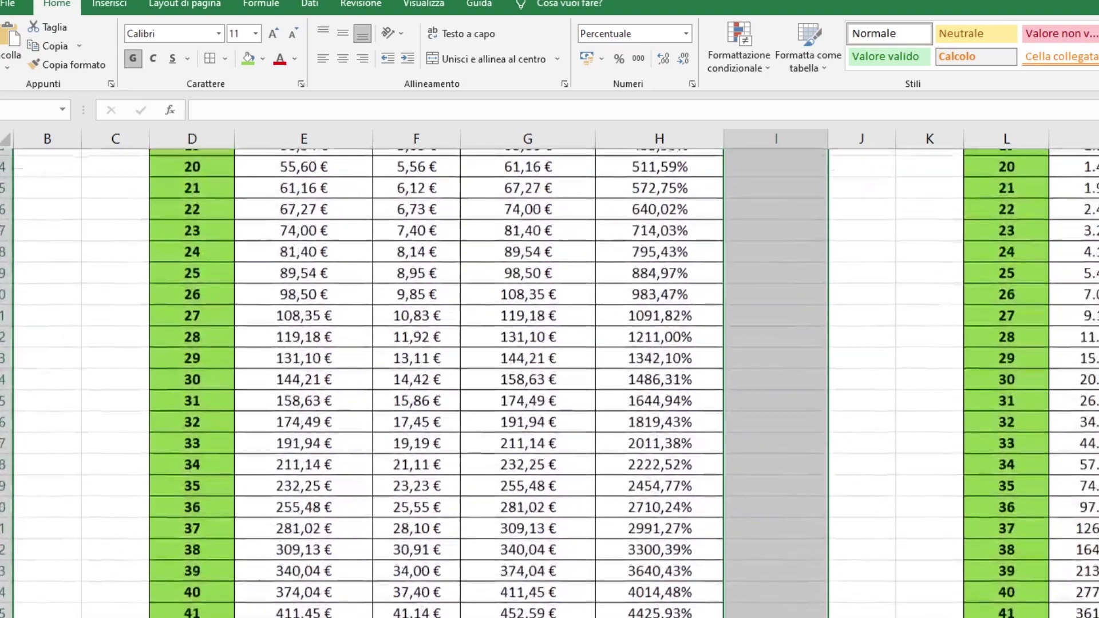
pyautogui.moveTo(788, 615); pyautogui.dragTo(788, 615)
pyautogui.hotkey('ctrl', 'v')
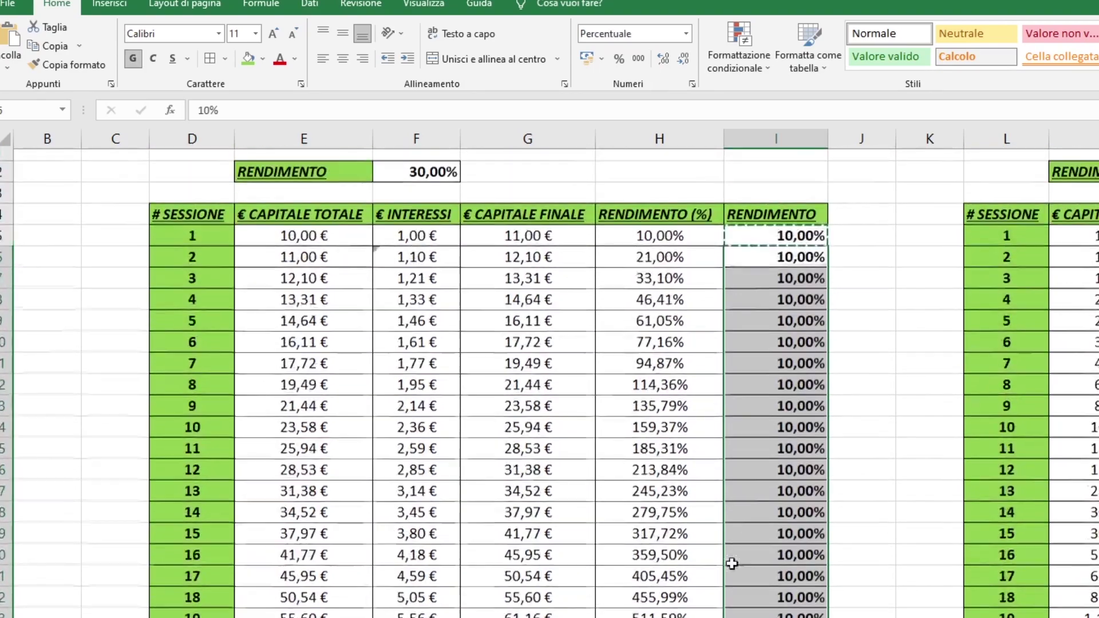
# - Set session 2's rate in I6 to 20%
pyautogui.click(776, 268)
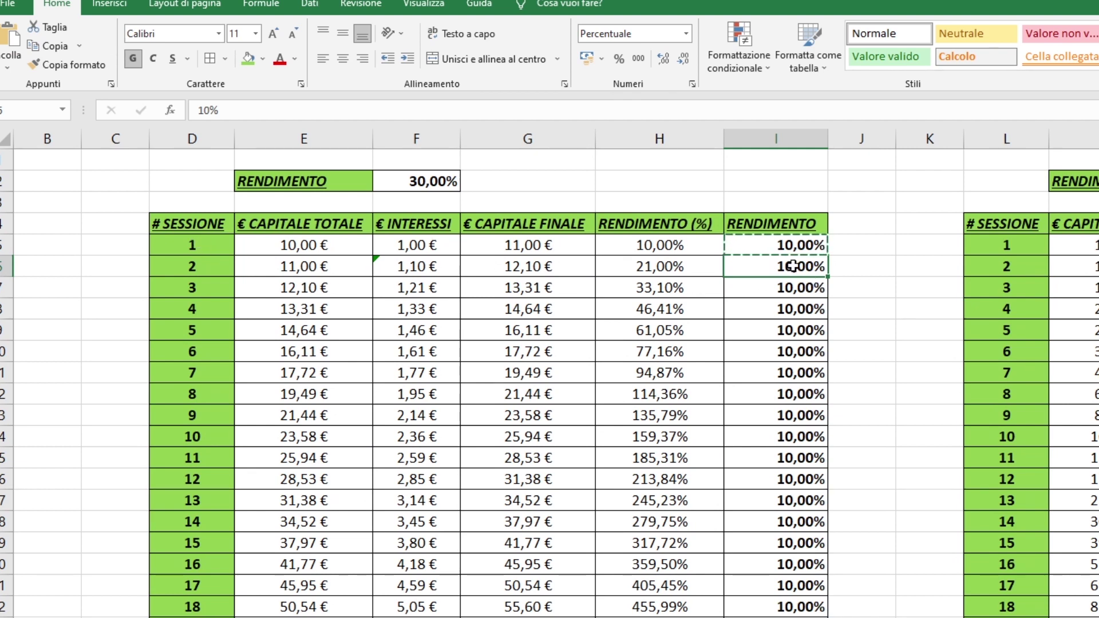
pyautogui.write('20')
pyautogui.press('Return')
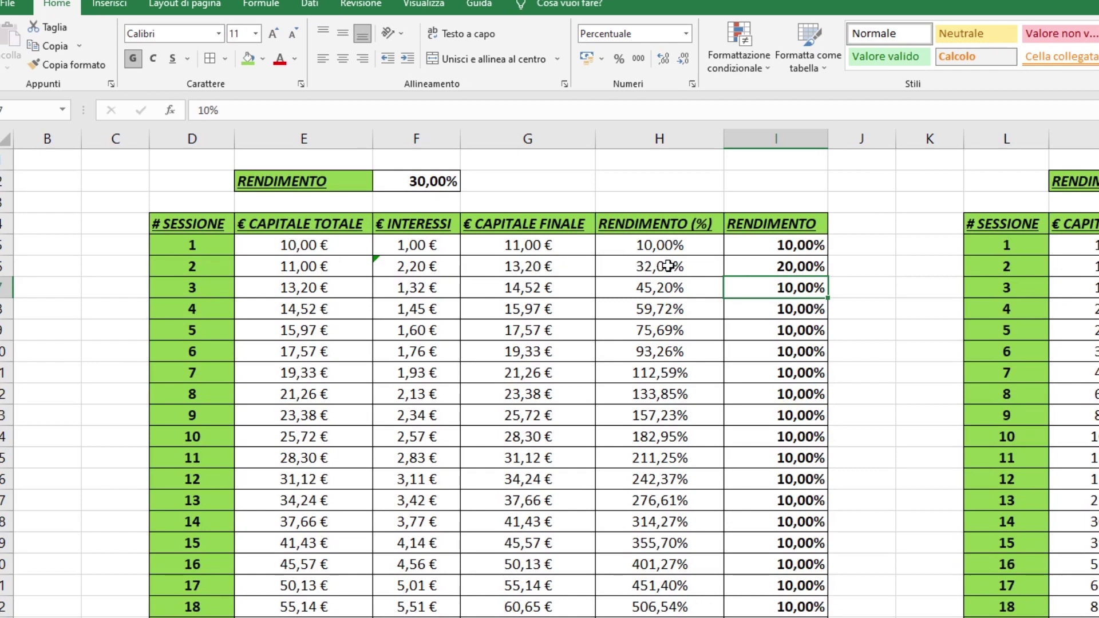
# - Fill =(E6*I6) down column F and clear the old RENDIMENTO 30,00% cells in D2:G2
pyautogui.click(429, 273)
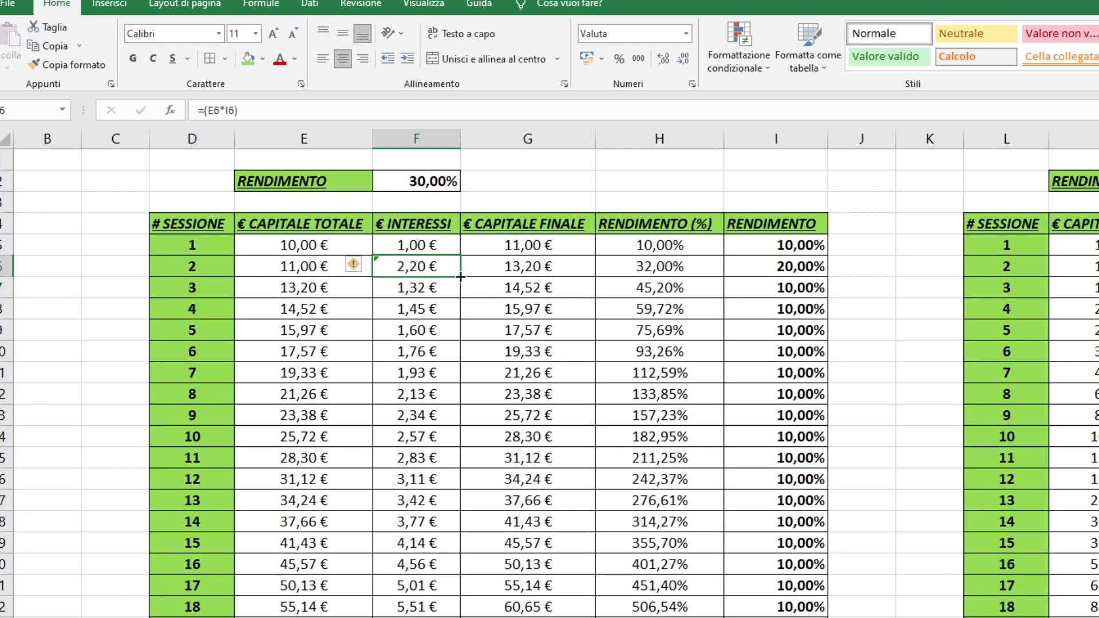
pyautogui.moveTo(460, 277); pyautogui.dragTo(458, 389)
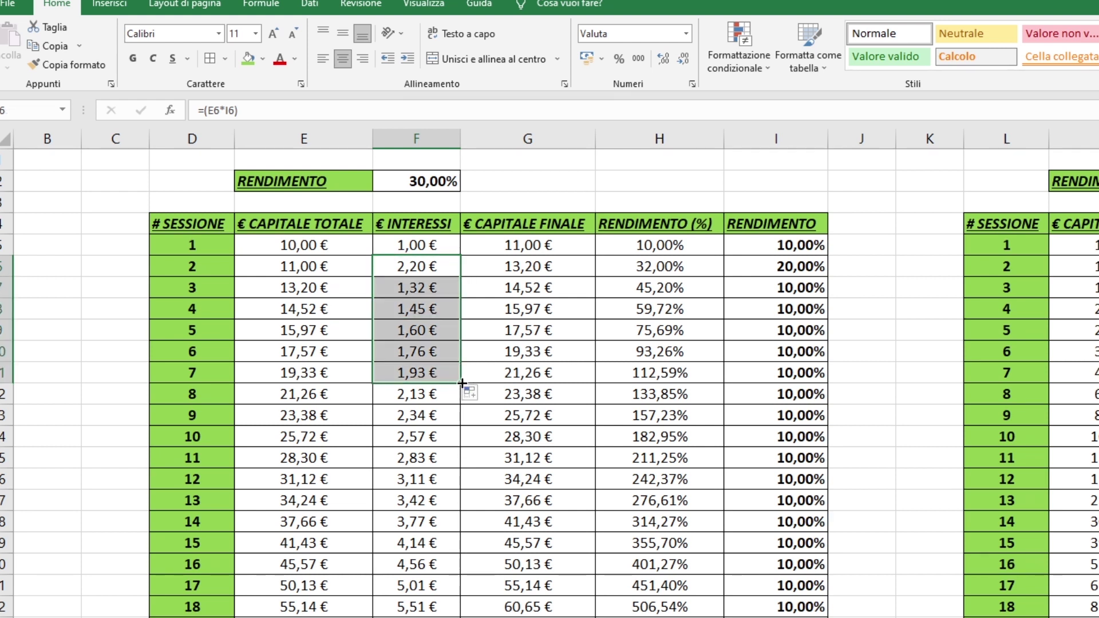
pyautogui.doubleClick(459, 382)
pyautogui.click(426, 376)
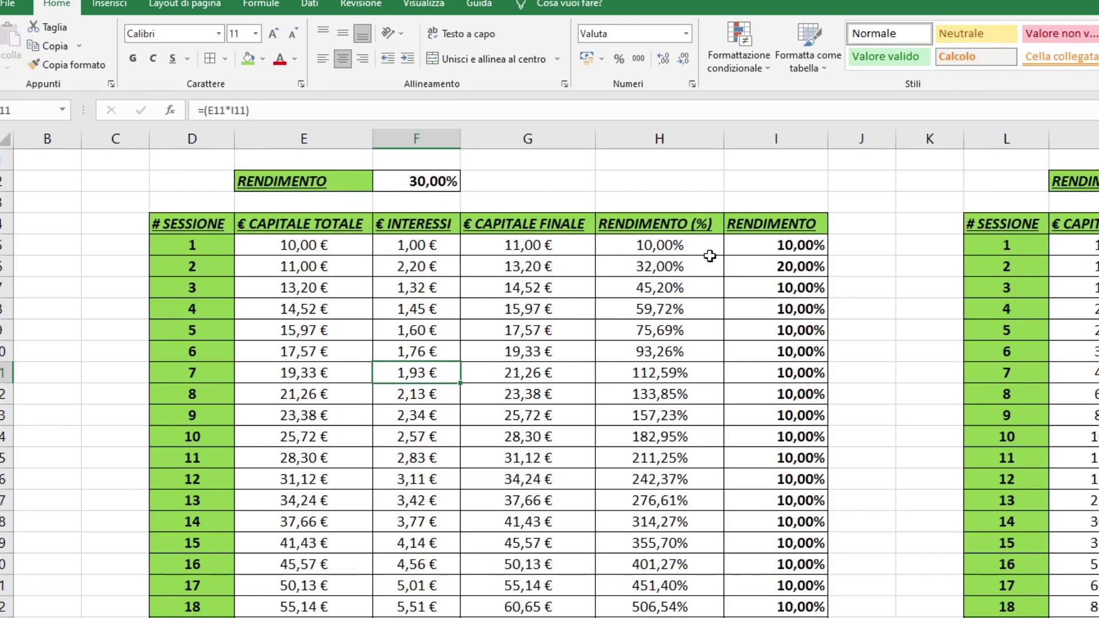
pyautogui.click(578, 180)
pyautogui.moveTo(595, 192); pyautogui.dragTo(191, 181)
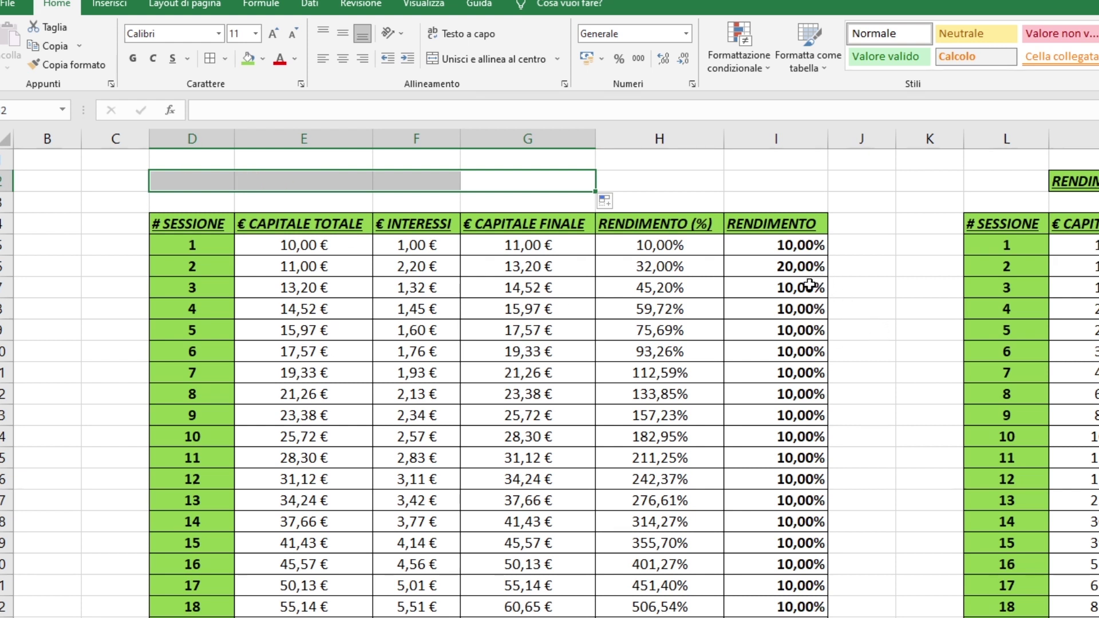
# - Change I7 to 5% and enter 50% in I8 for sessions 3 and 4
pyautogui.click(745, 287)
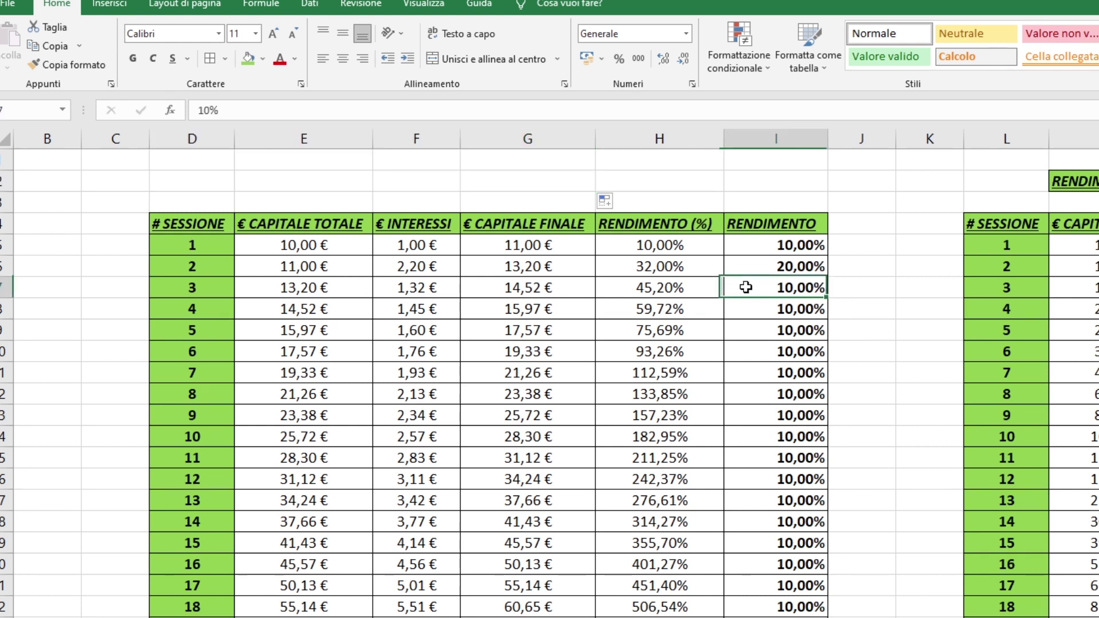
pyautogui.doubleClick(745, 288)
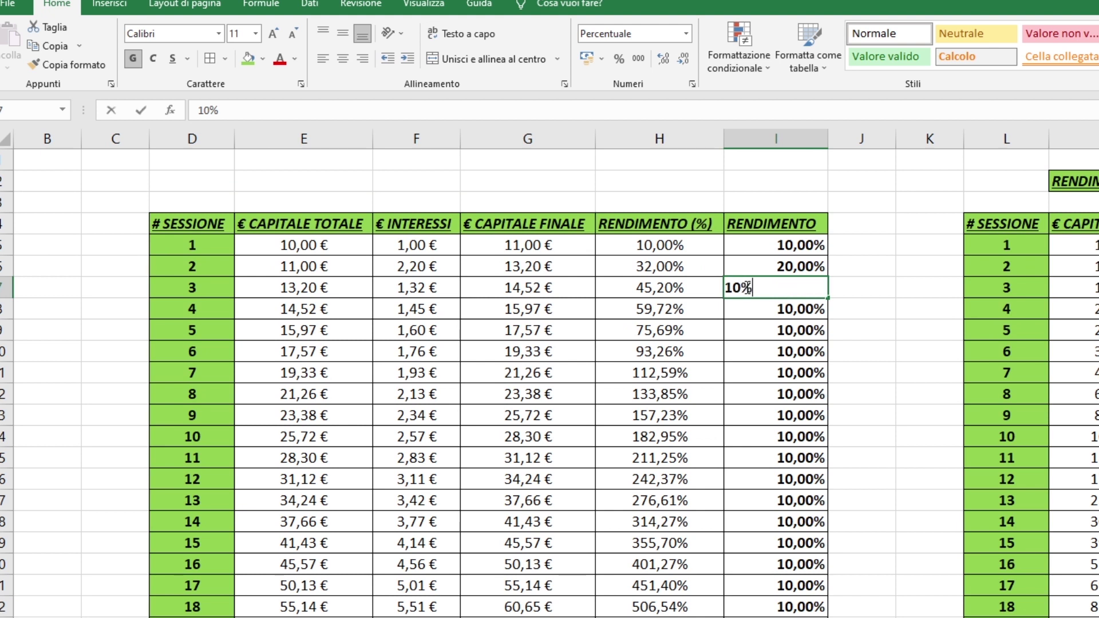
pyautogui.press('BackSpace')
pyautogui.press('BackSpace')
pyautogui.write('5')
pyautogui.press('Return')
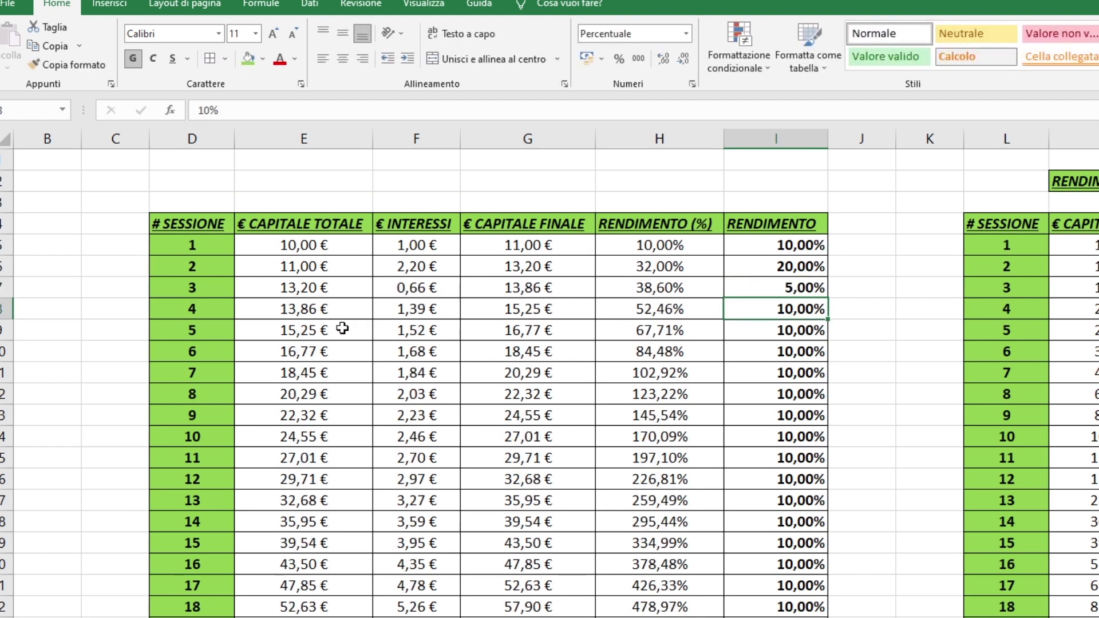
pyautogui.write('50')
pyautogui.press('Return')
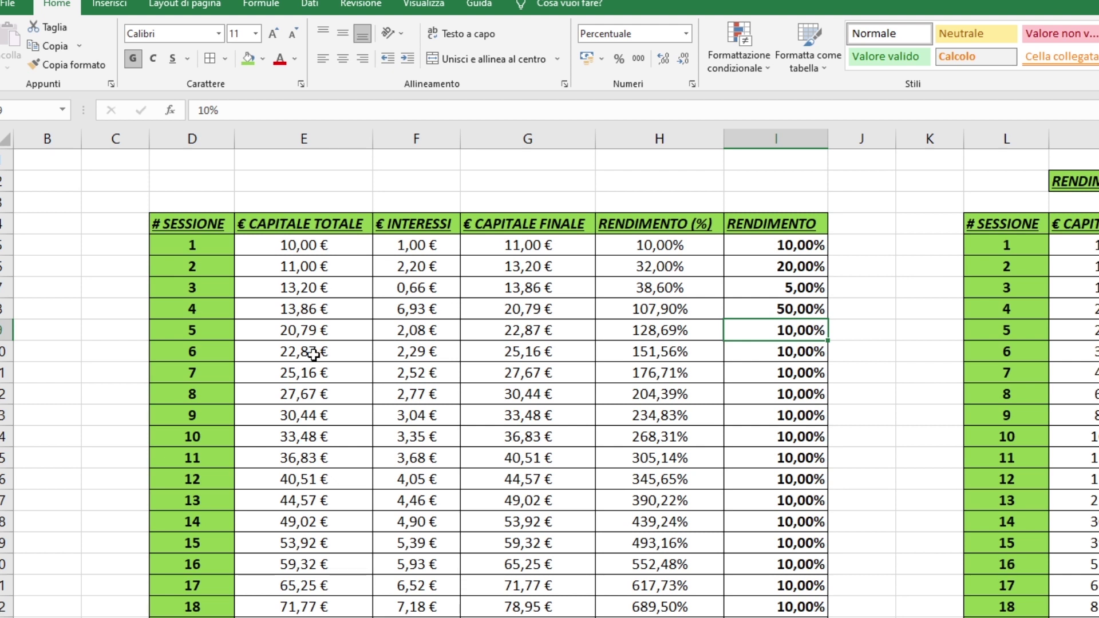
# - Enter =ARROTONDA.DIFETTO.MAT(G5;1) in E6 so session 2's capital is the previous final capital rounded down
pyautogui.click(283, 265)
pyautogui.write('=G5')
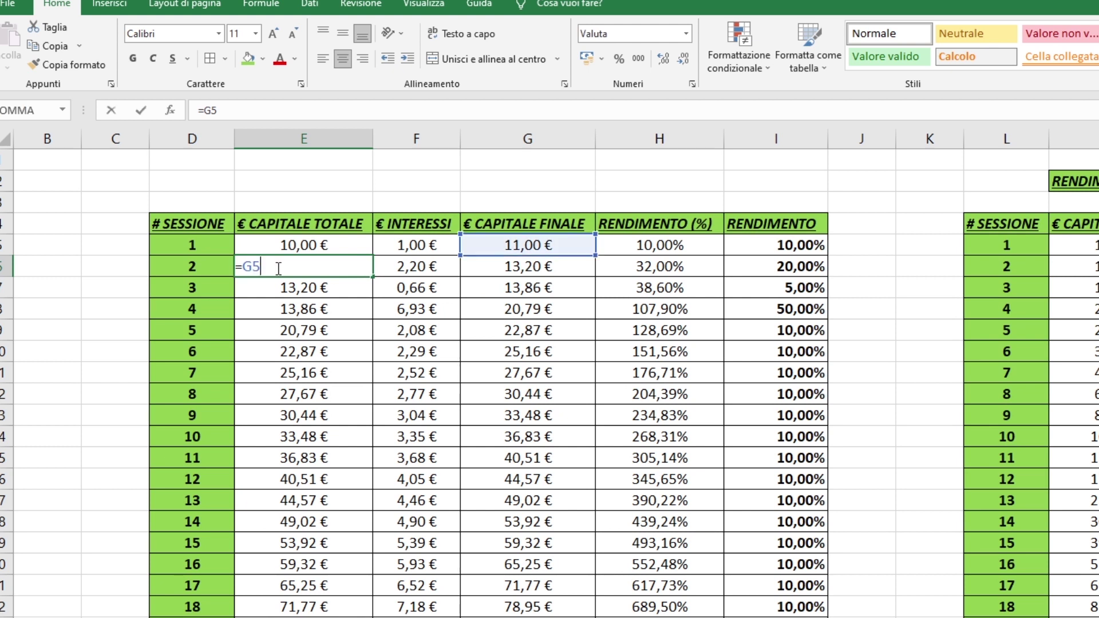
pyautogui.click(242, 266)
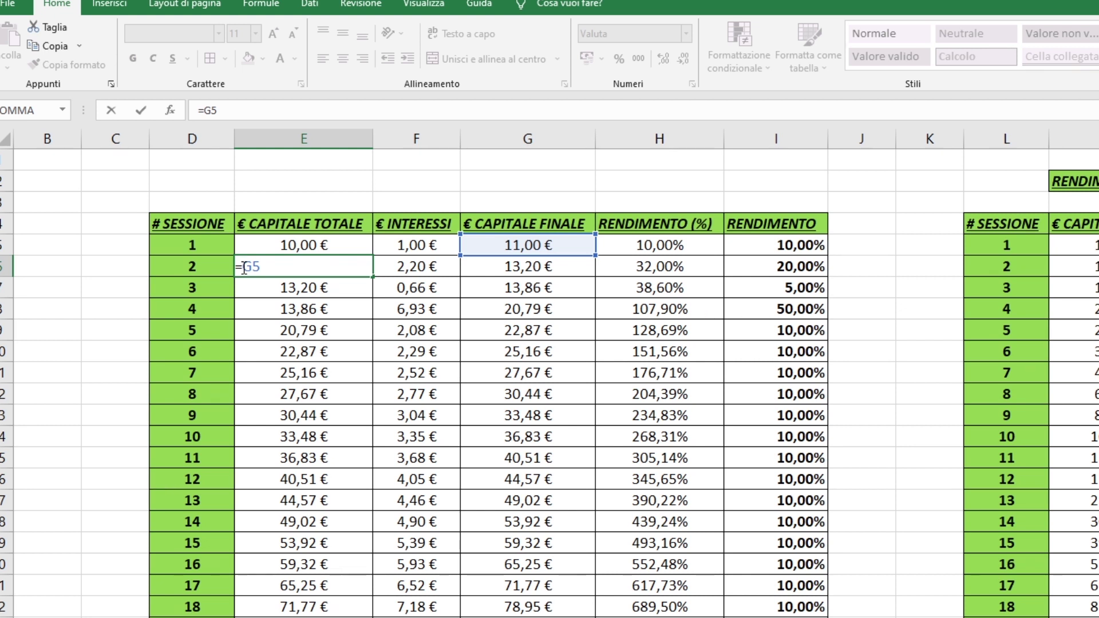
pyautogui.write('arr')
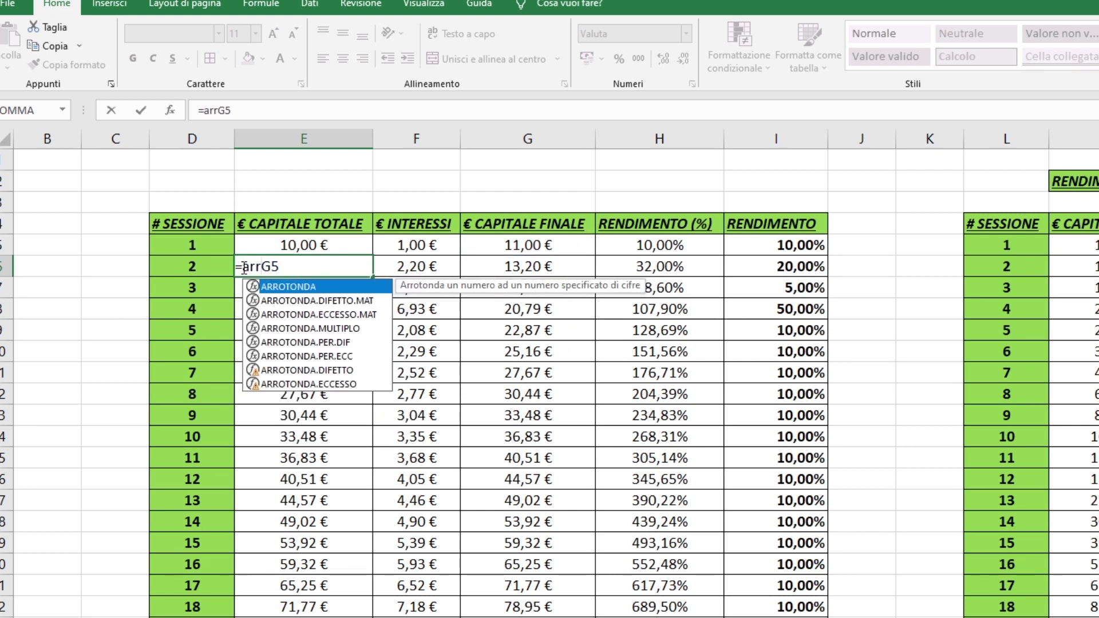
pyautogui.write('otonda')
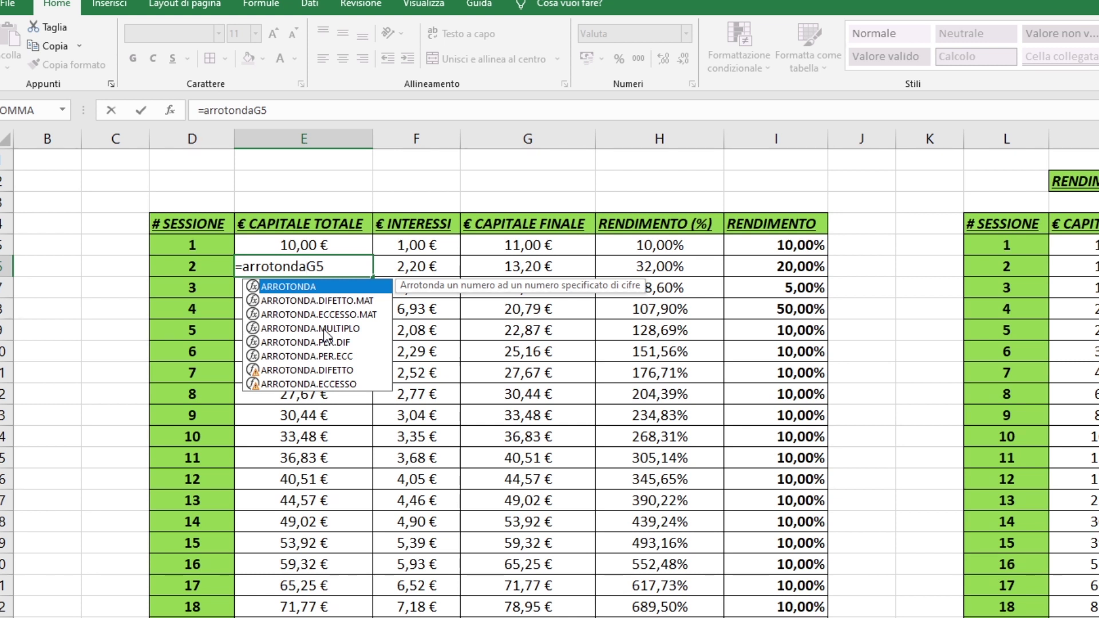
pyautogui.click(350, 300)
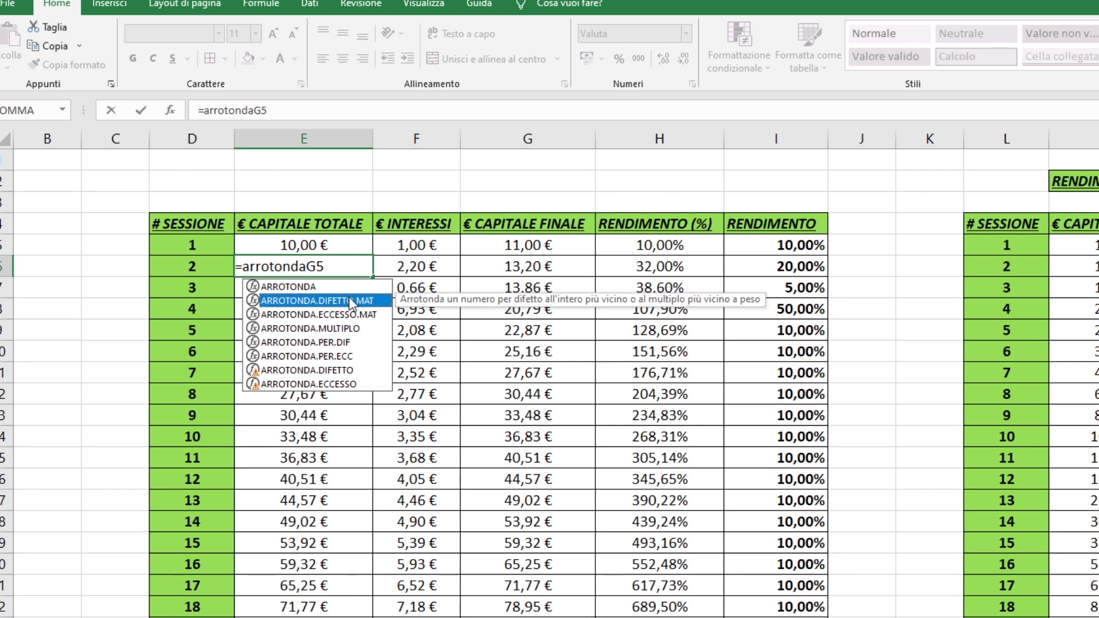
pyautogui.doubleClick(350, 301)
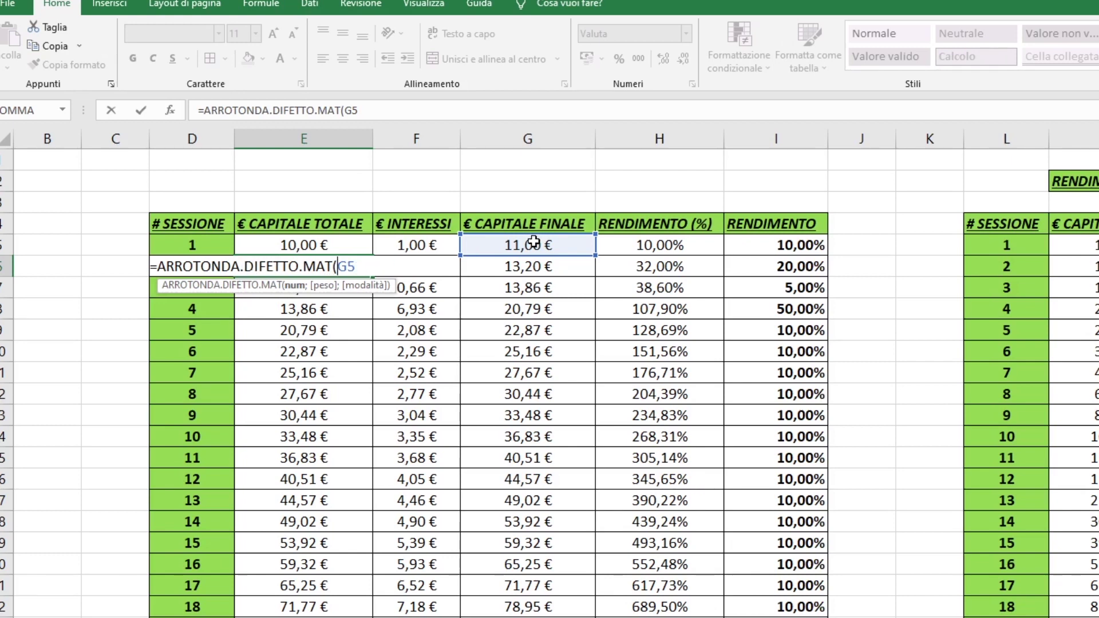
pyautogui.click(356, 267)
pyautogui.write(';')
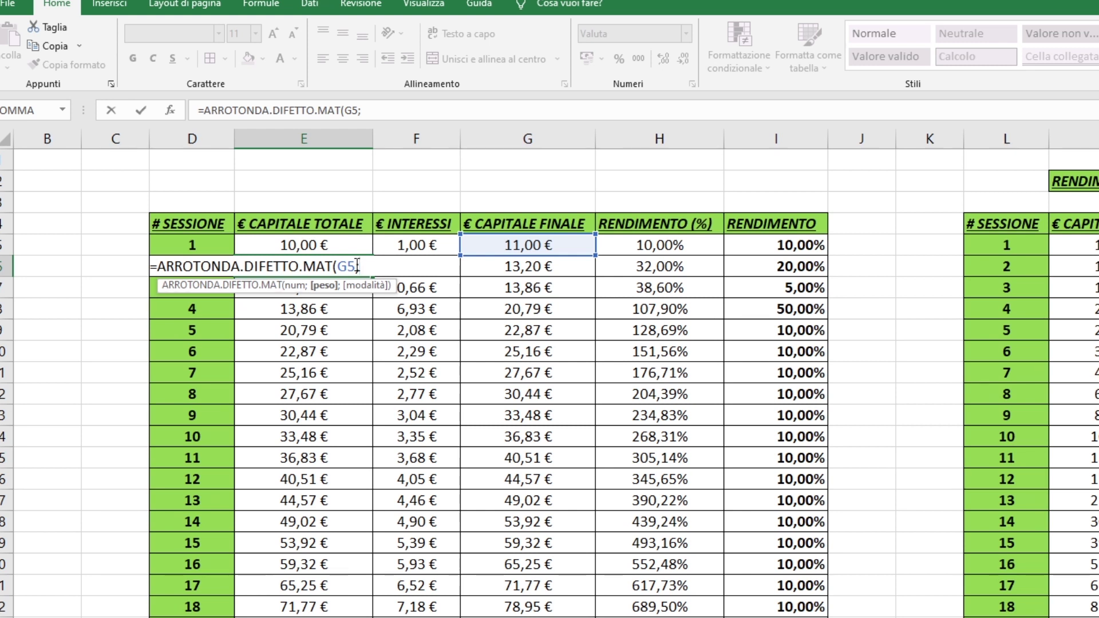
pyautogui.write('1)')
pyautogui.press('Return')
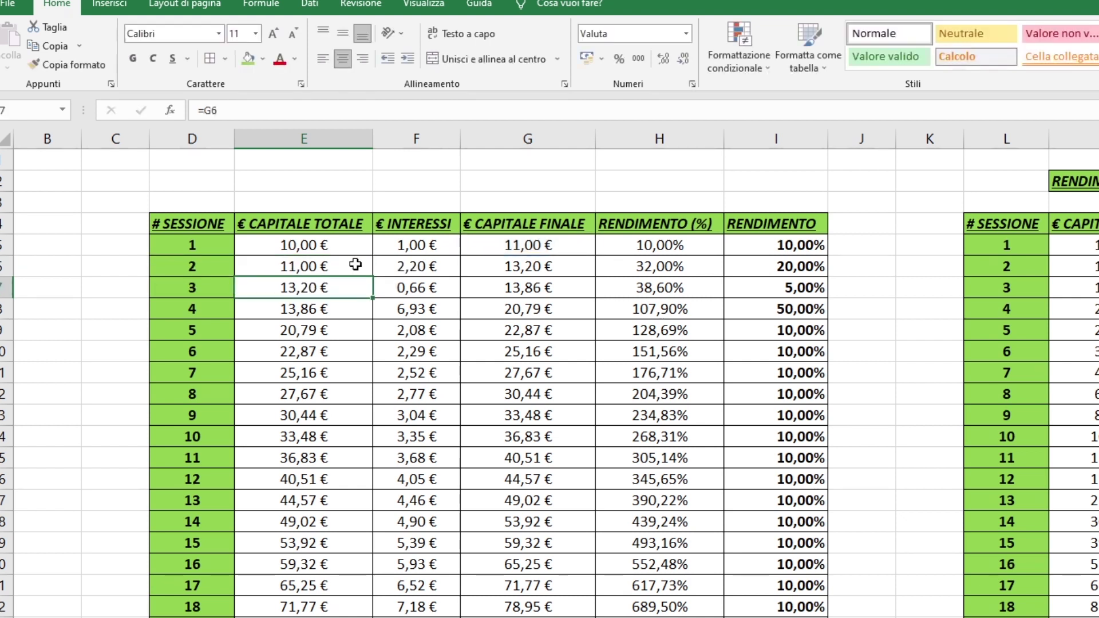
# - Copy E6's rounding formula into E7 so session 3 starts at 13,00 €
pyautogui.click(356, 264)
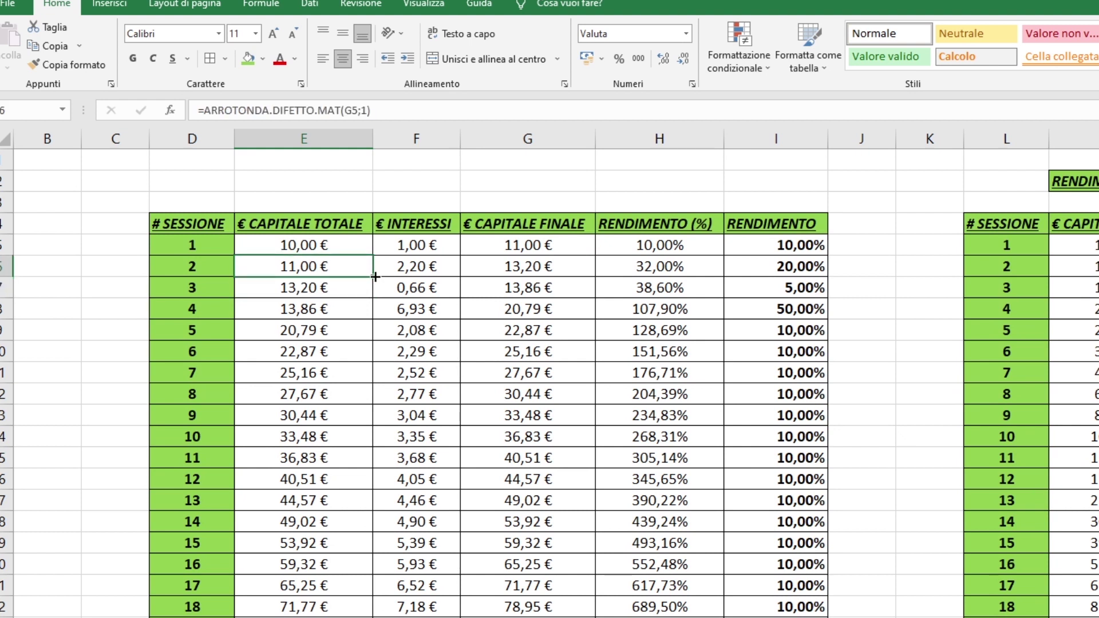
pyautogui.moveTo(375, 277)
pyautogui.mouseDown()
pyautogui.moveTo(359, 282)
pyautogui.moveTo(363, 271)
pyautogui.mouseUp()
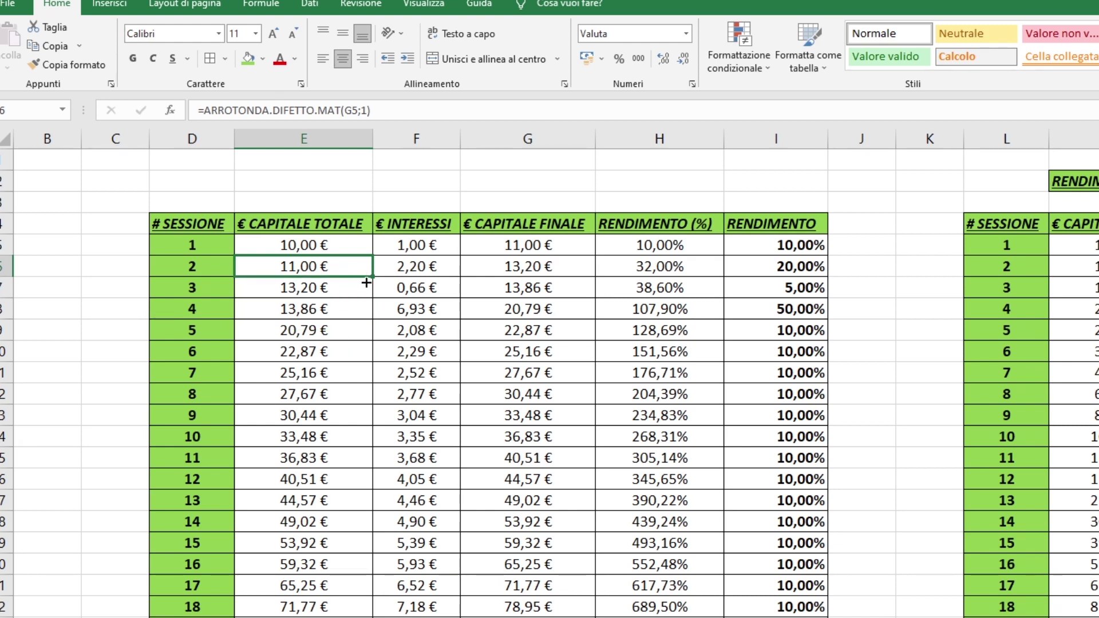
pyautogui.moveTo(363, 271); pyautogui.dragTo(369, 298)
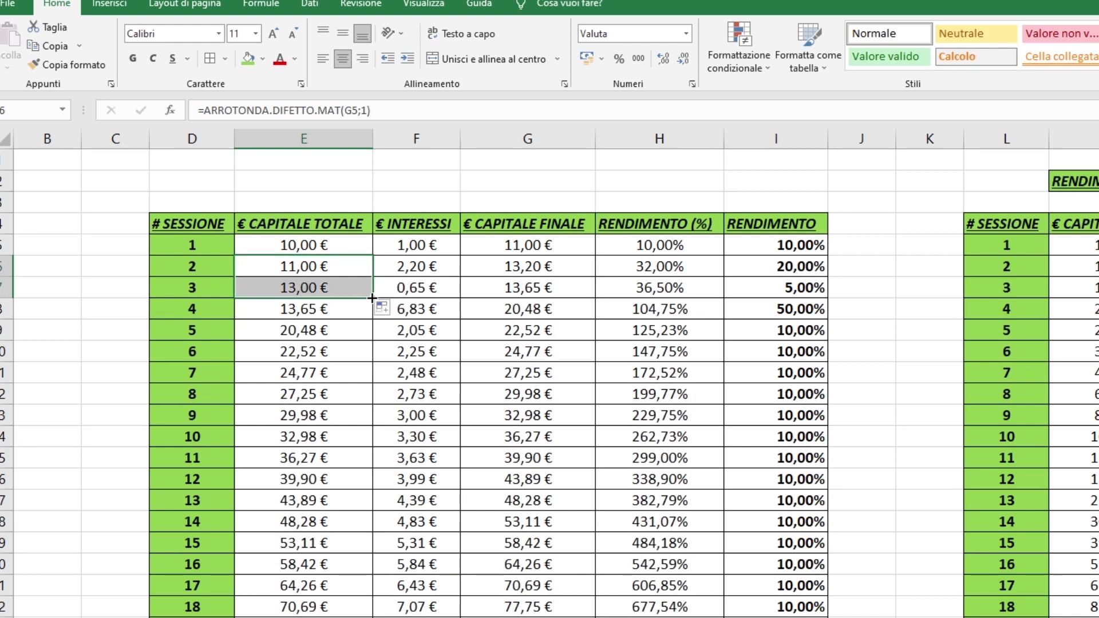
# - Fill the rounded-down capital formula from session 4 through session 24, which reaches 94,00 €
pyautogui.moveTo(376, 312); pyautogui.dragTo(381, 387)
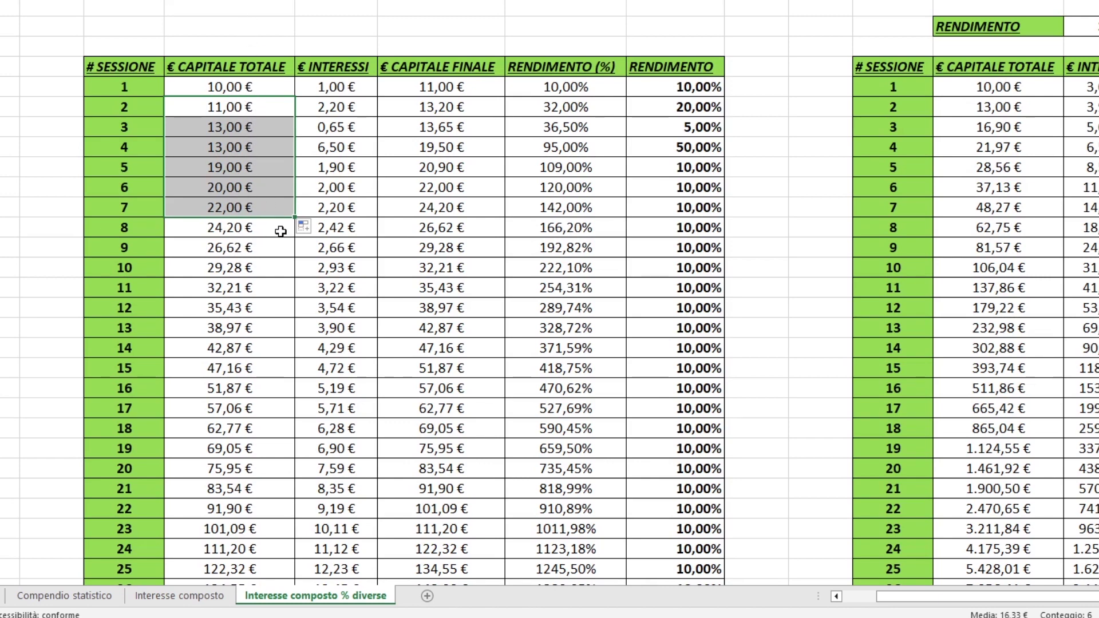
pyautogui.moveTo(295, 218); pyautogui.dragTo(300, 554)
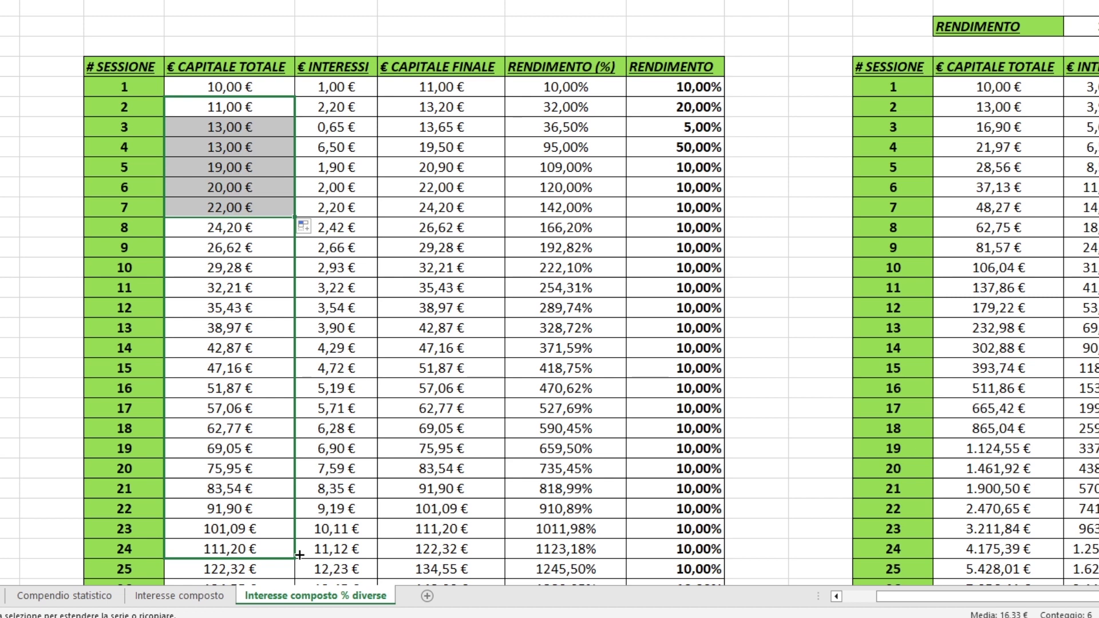
pyautogui.moveTo(299, 554); pyautogui.dragTo(295, 556)
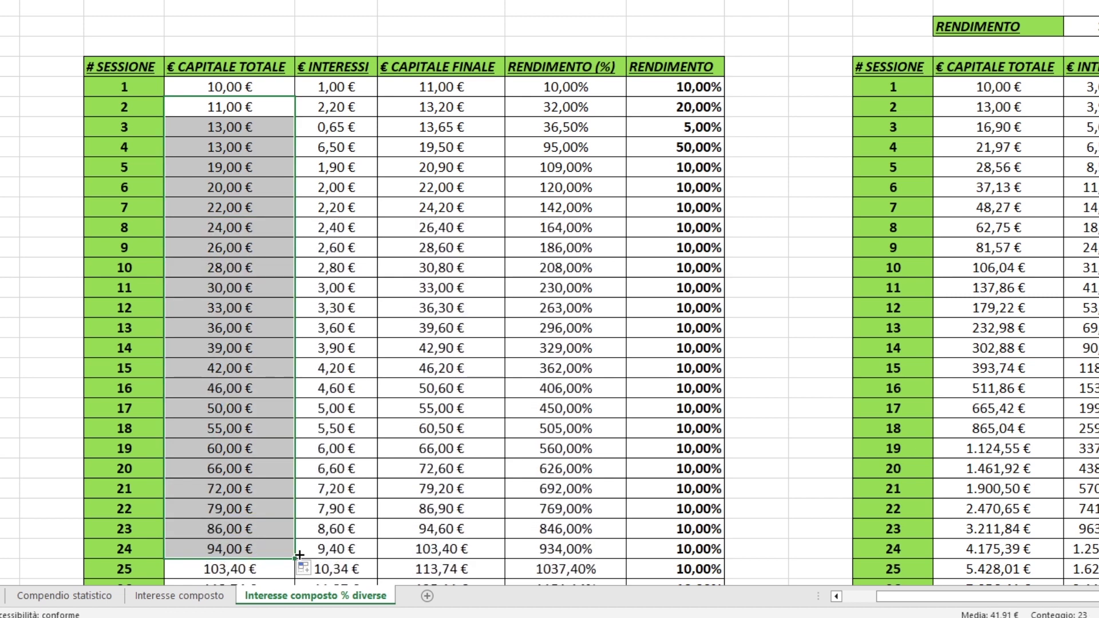